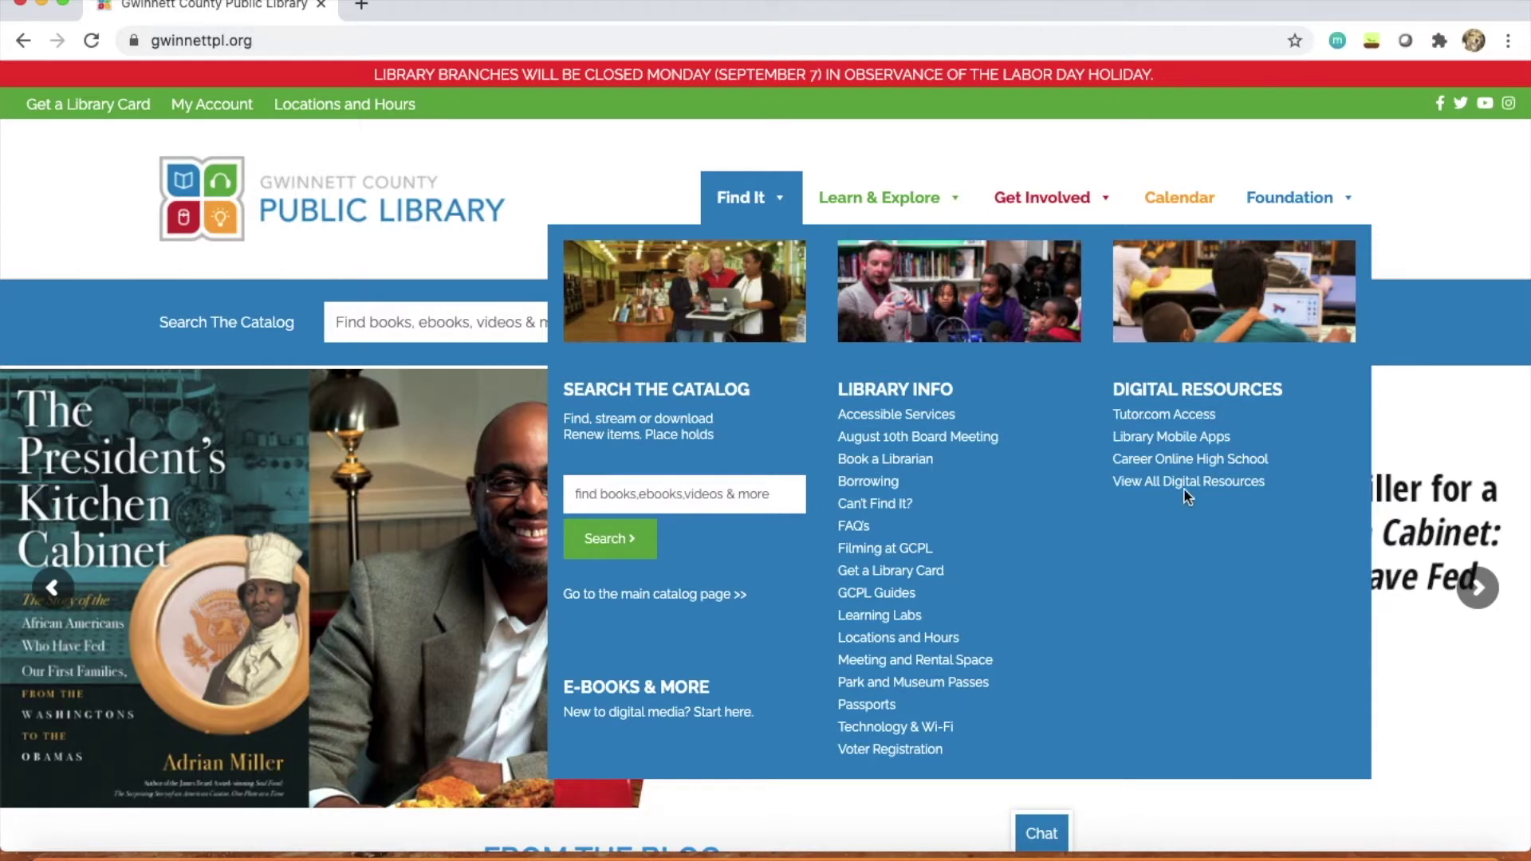
Open the library's full list of digital resources and filter it to Business & Personal Finance
{"action": "left_click", "coordinate": [1185, 490]}
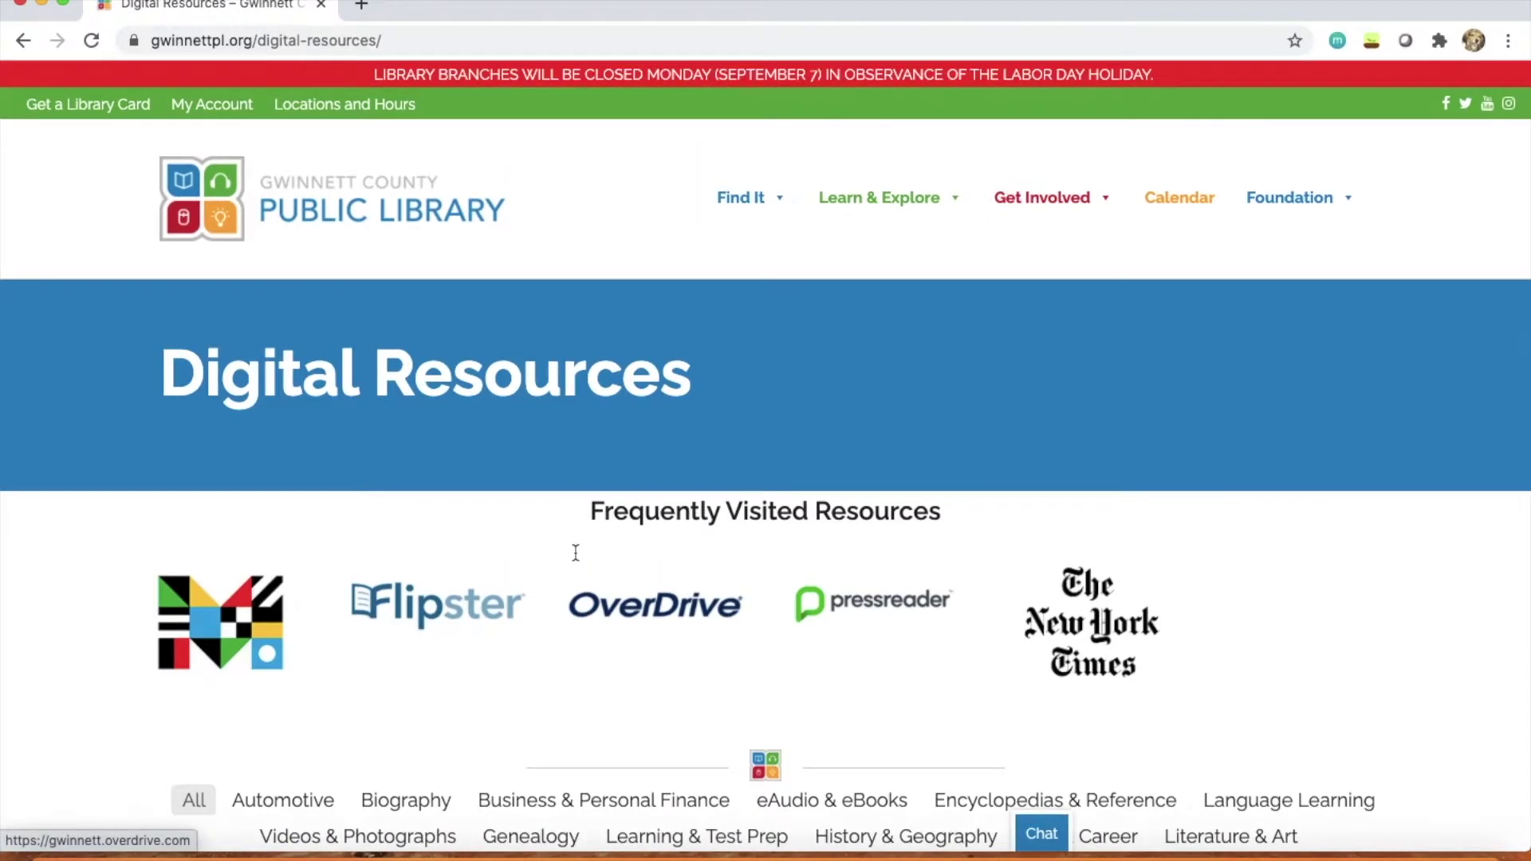
{"action": "scroll", "coordinate": [552, 641], "scroll_direction": "down", "scroll_amount": 1}
{"action": "left_click", "coordinate": [551, 729]}
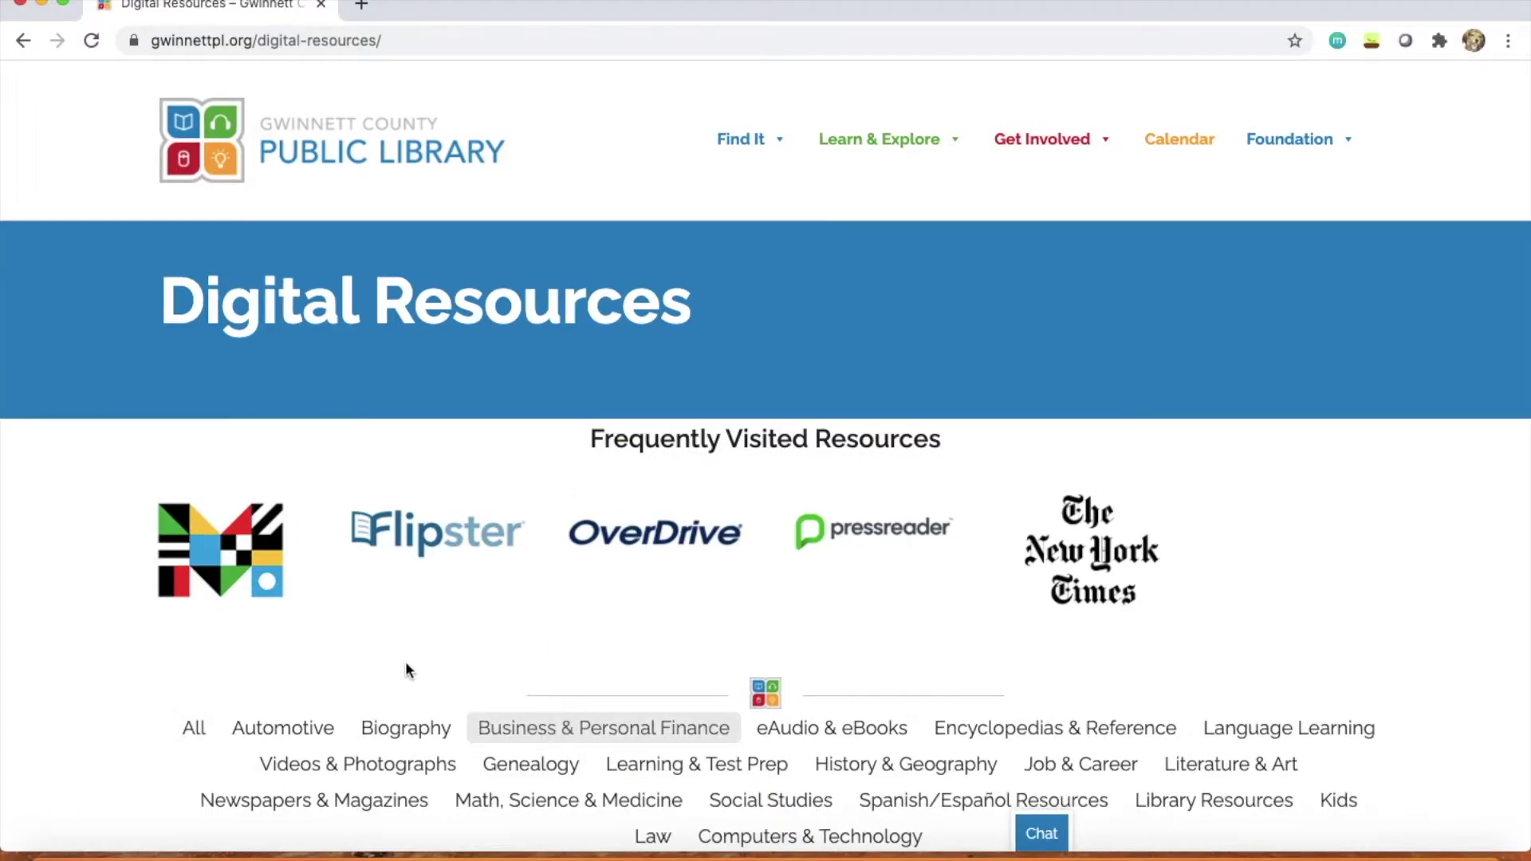
Open the Morningstar resource and log in with the prefilled library card barcode and PIN
{"action": "scroll", "coordinate": [409, 666], "scroll_direction": "down", "scroll_amount": 15}
{"action": "scroll", "coordinate": [407, 666], "scroll_direction": "down", "scroll_amount": 10}
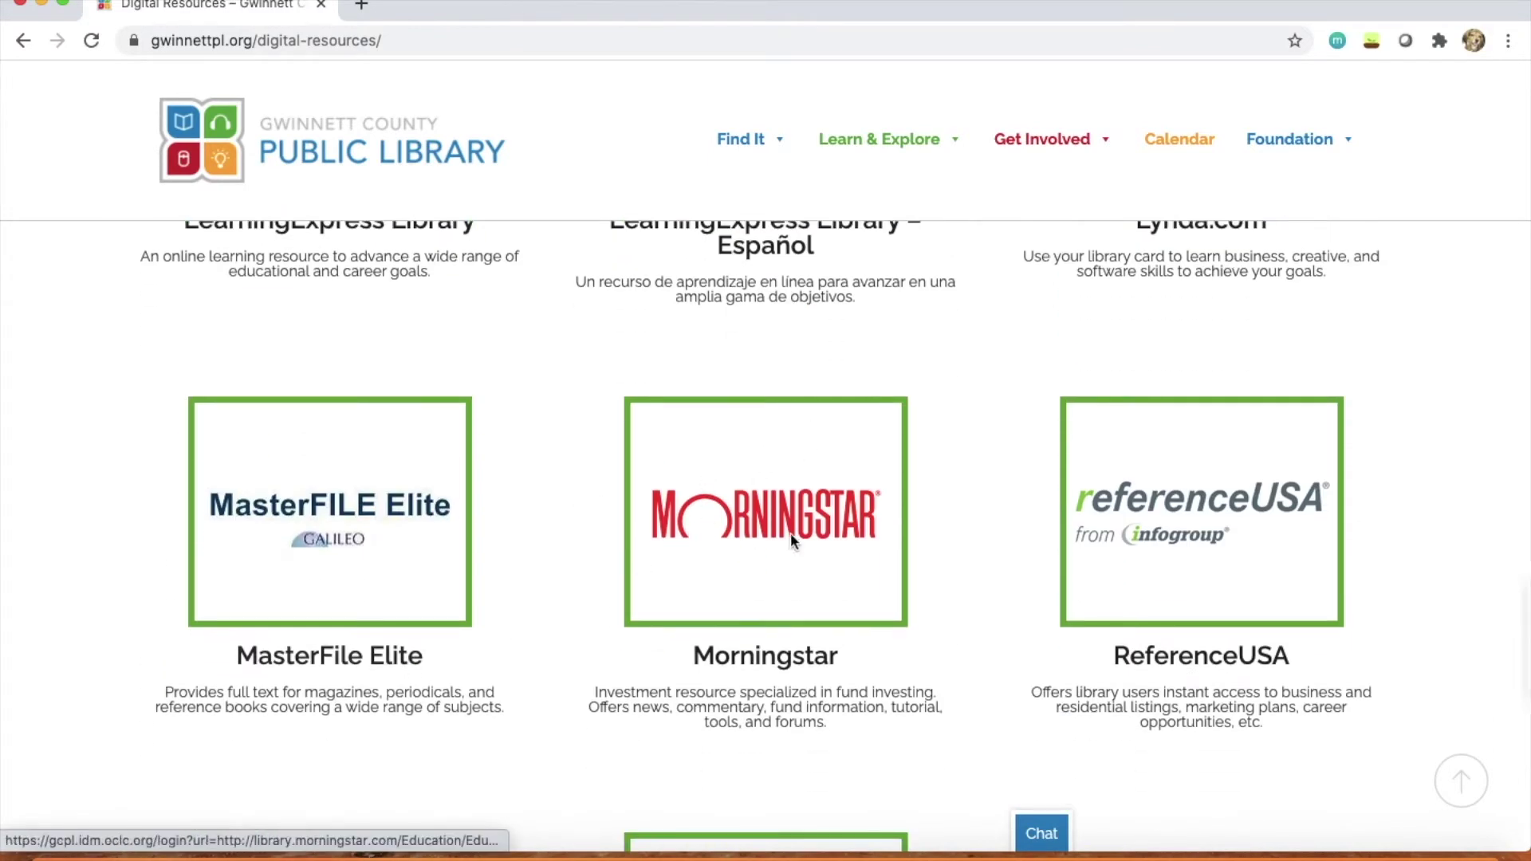
{"action": "left_click", "coordinate": [777, 496]}
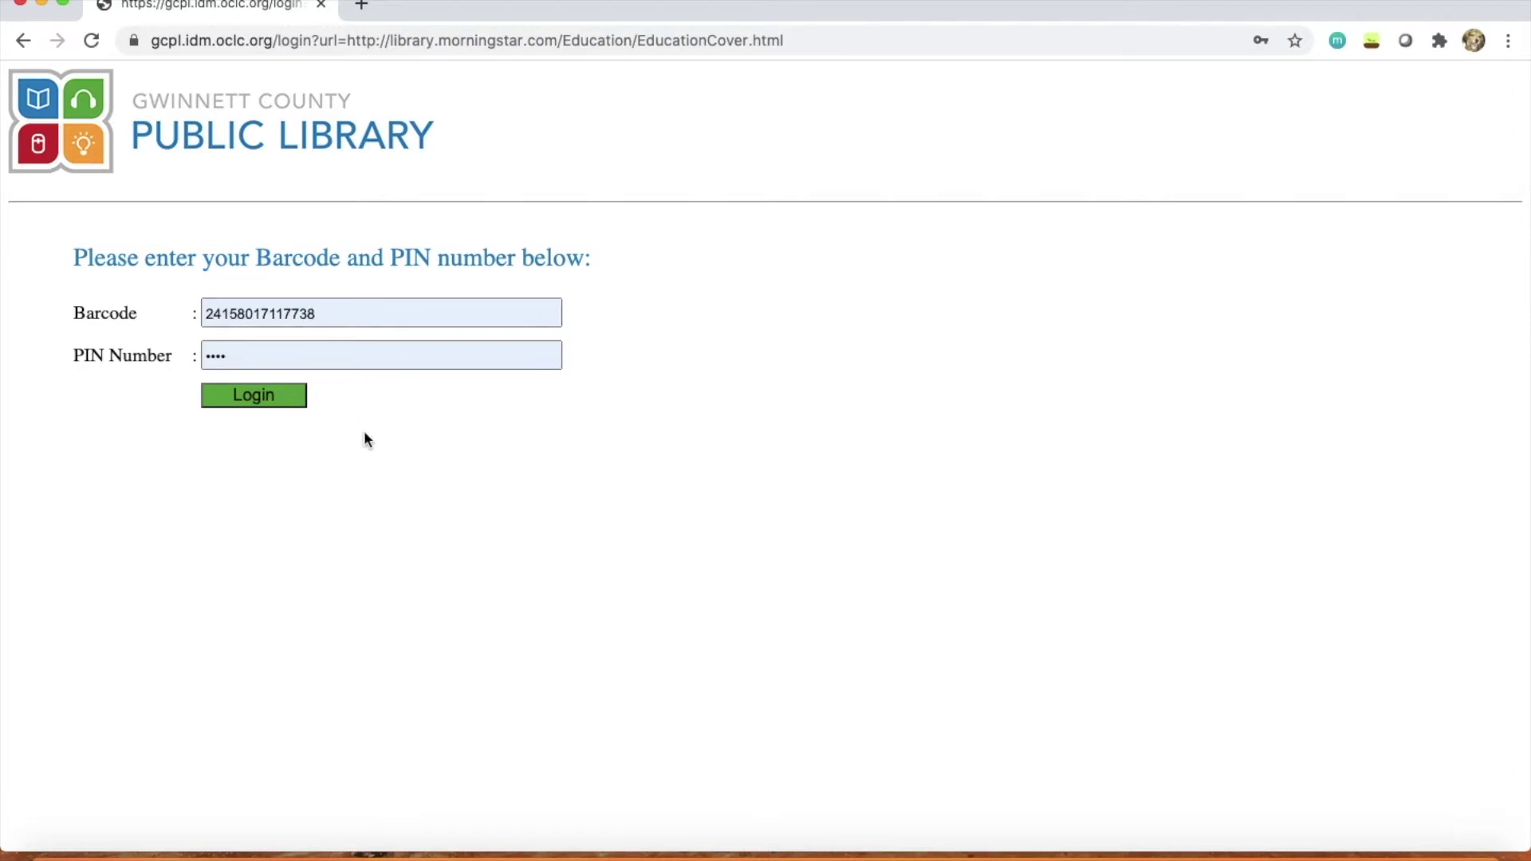
{"action": "left_click", "coordinate": [265, 393]}
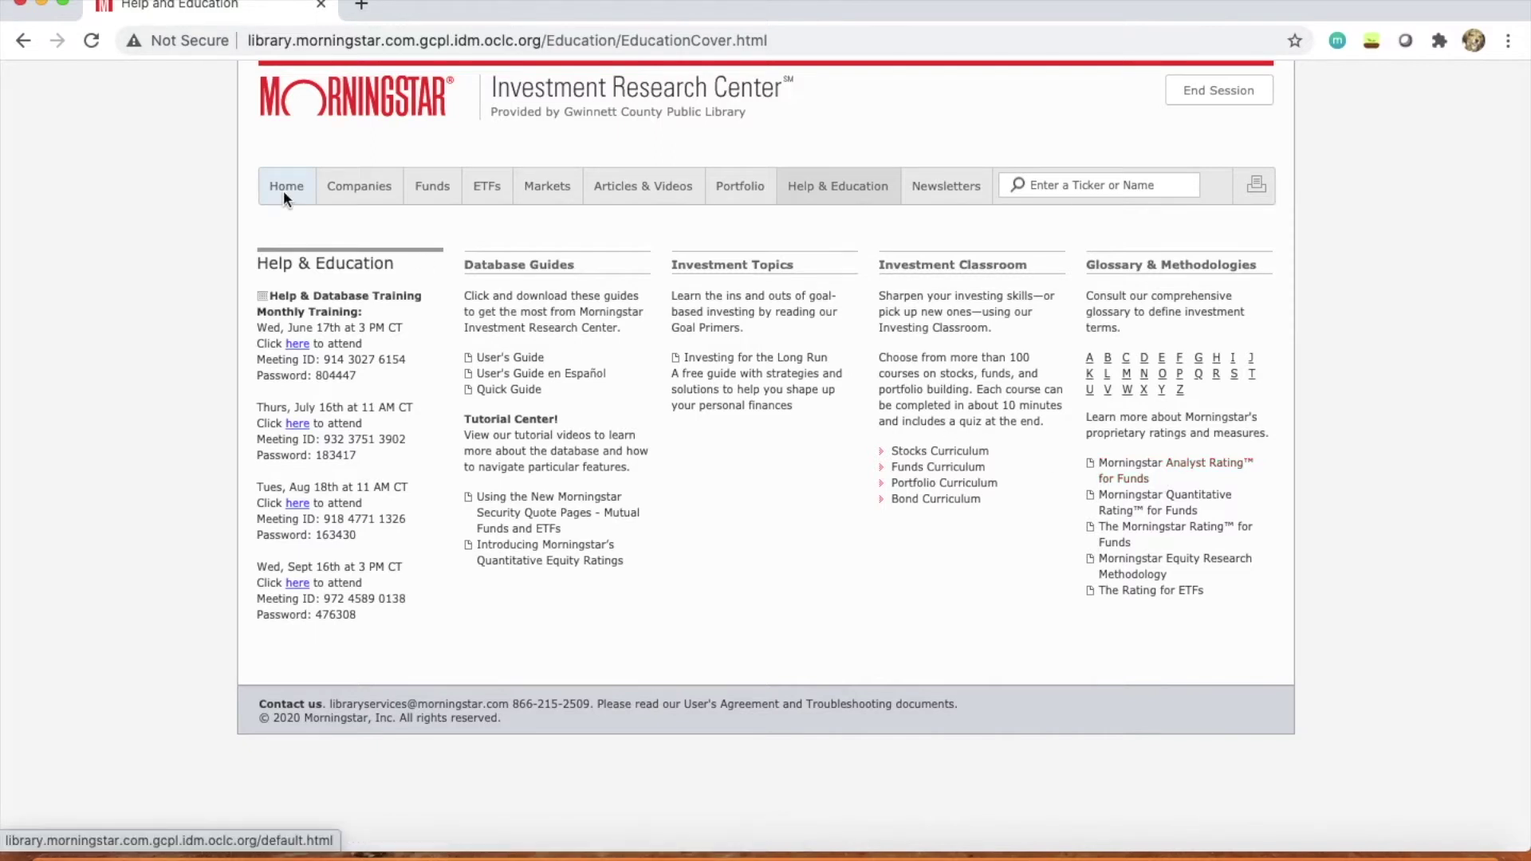
View the Morningstar newsletters and the portfolio-planning resources
{"action": "left_click", "coordinate": [944, 193]}
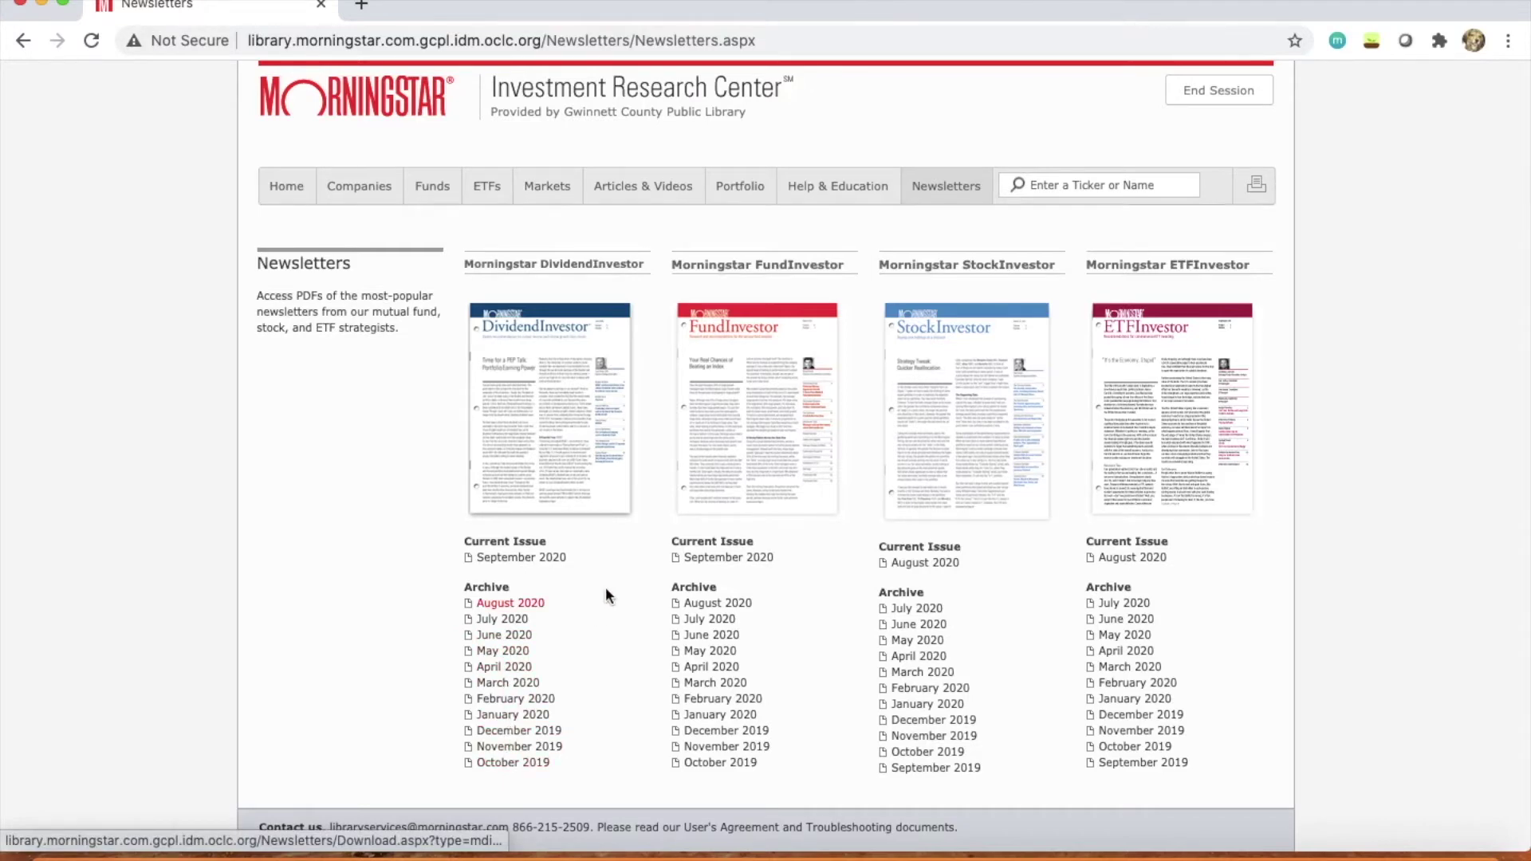
{"action": "left_click", "coordinate": [738, 187]}
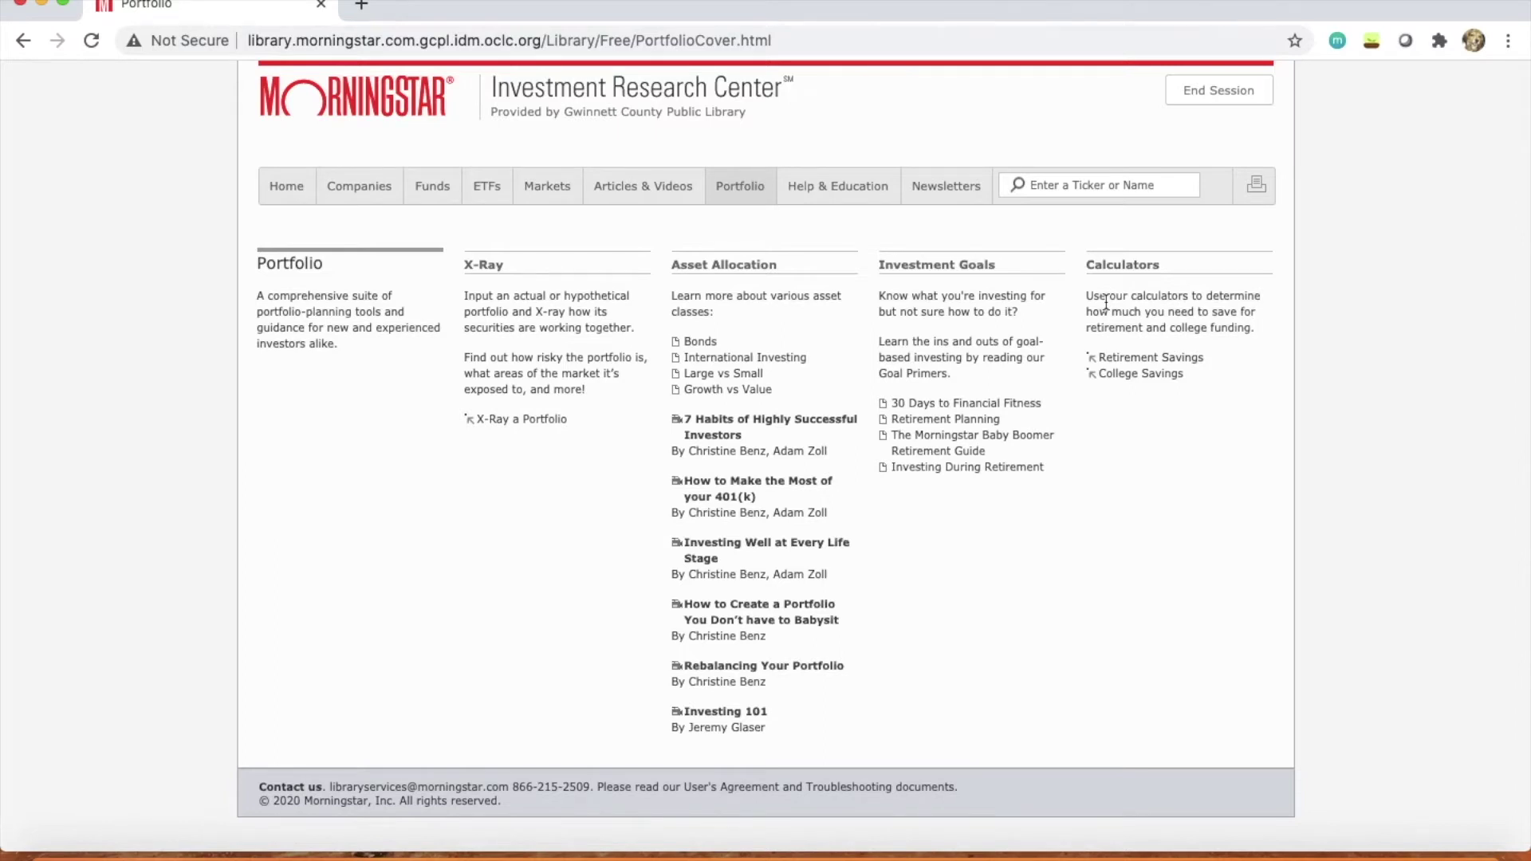
Open the Articles & Videos archive and look through its articles, authors, collections, asset classes and Morningstar archives
{"action": "left_click", "coordinate": [664, 190]}
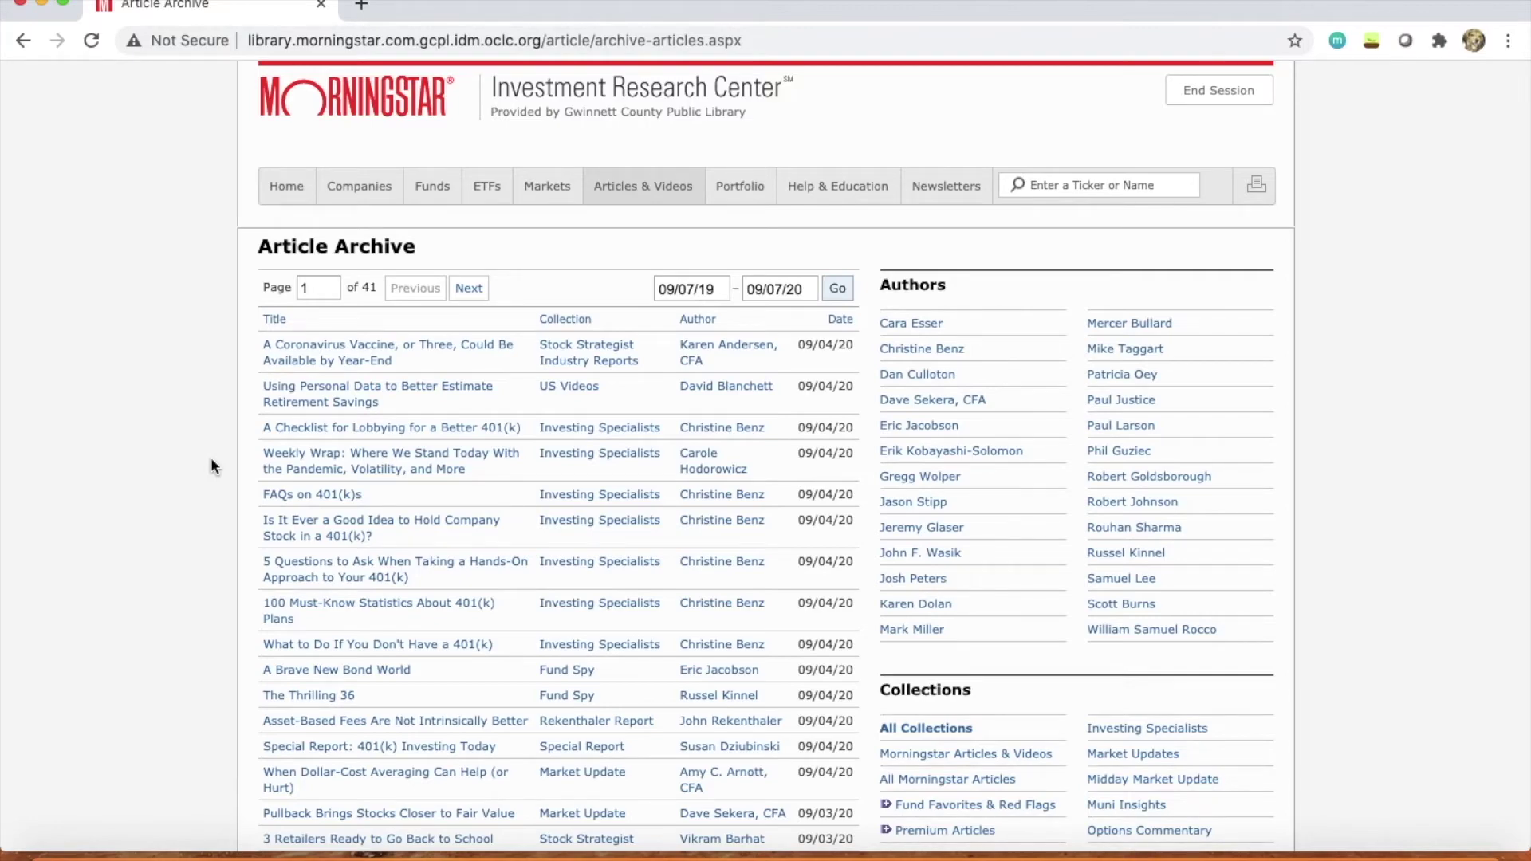
{"action": "scroll", "coordinate": [211, 458], "scroll_direction": "down", "scroll_amount": 20}
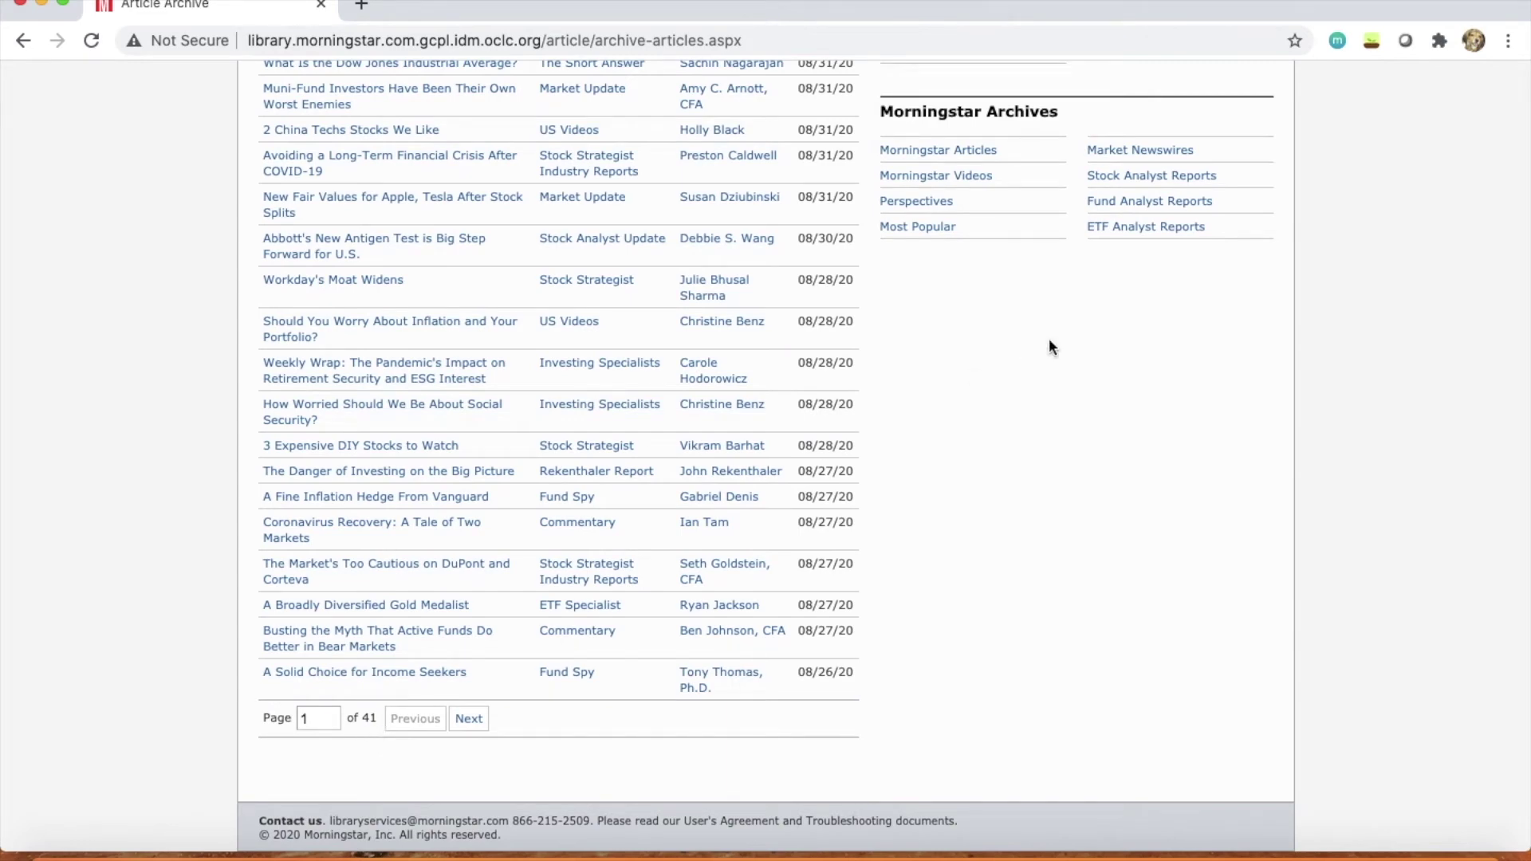
{"action": "scroll", "coordinate": [1050, 345], "scroll_direction": "up", "scroll_amount": 3}
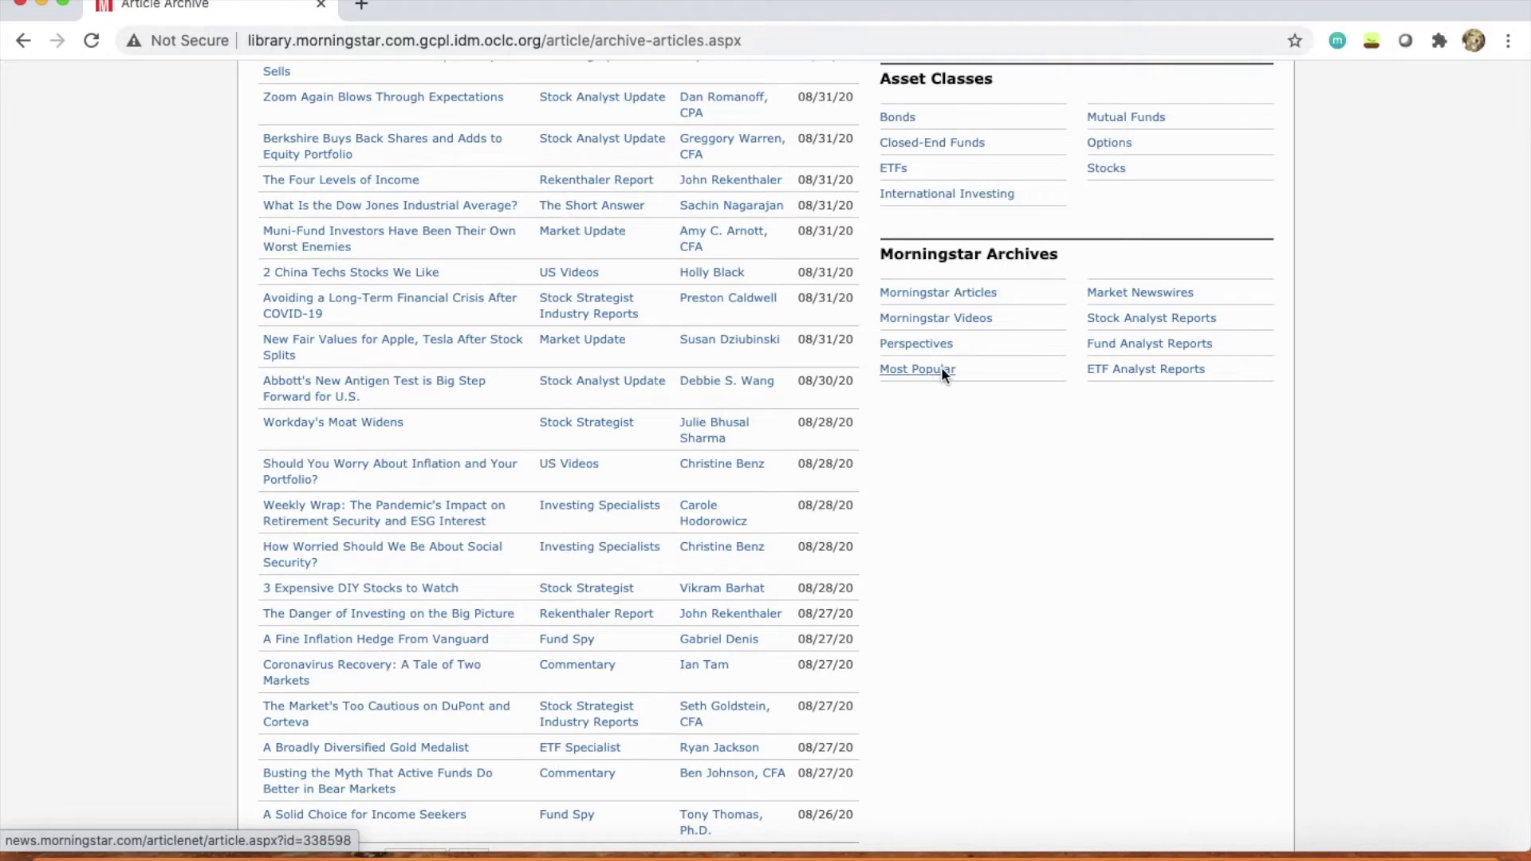
{"action": "scroll", "coordinate": [941, 367], "scroll_direction": "up", "scroll_amount": 2}
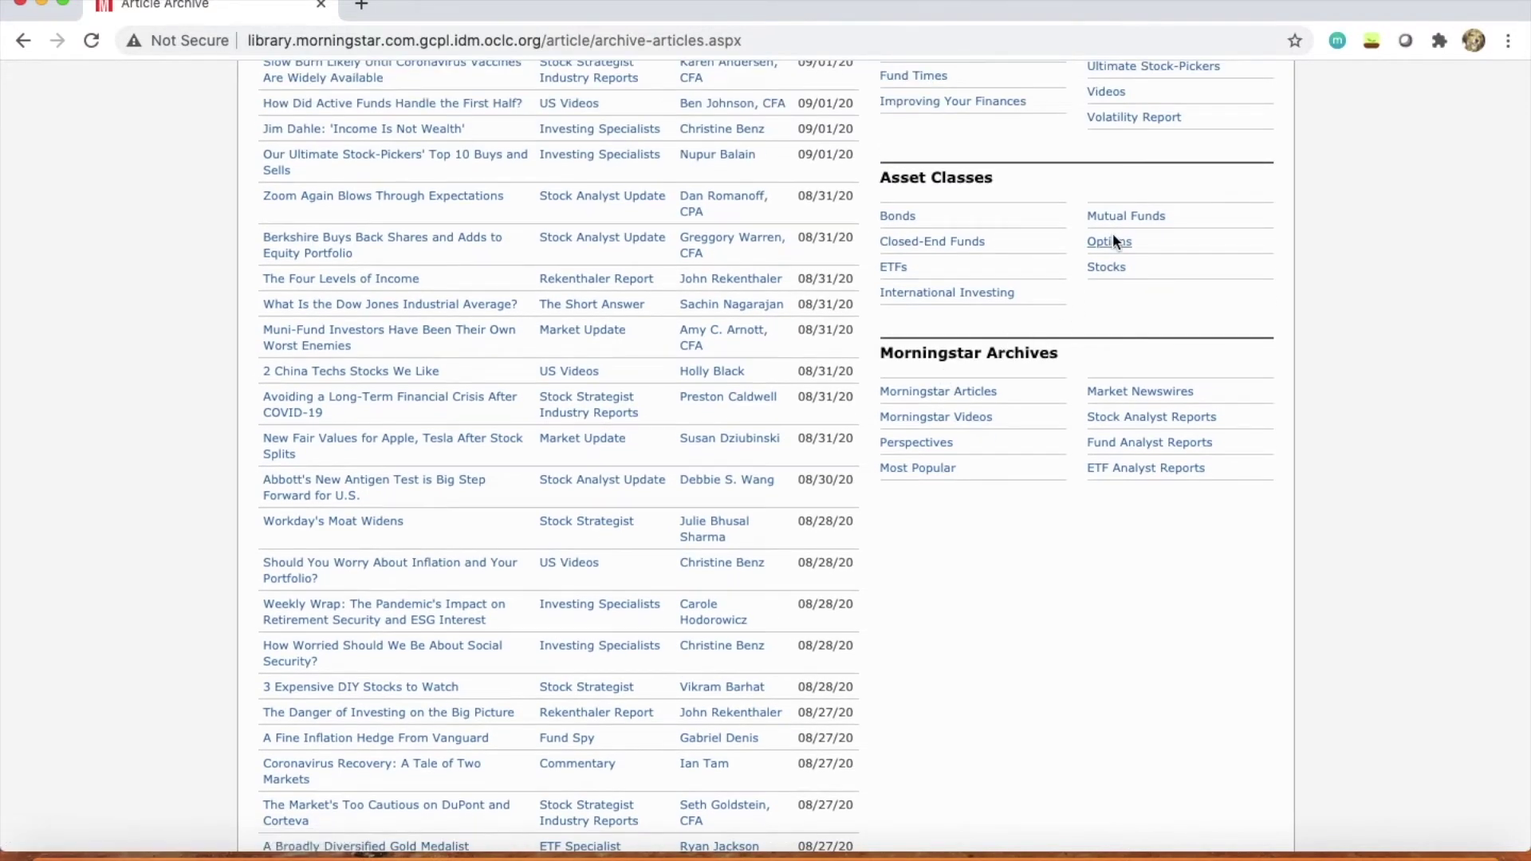
{"action": "scroll", "coordinate": [1118, 212], "scroll_direction": "up", "scroll_amount": 5}
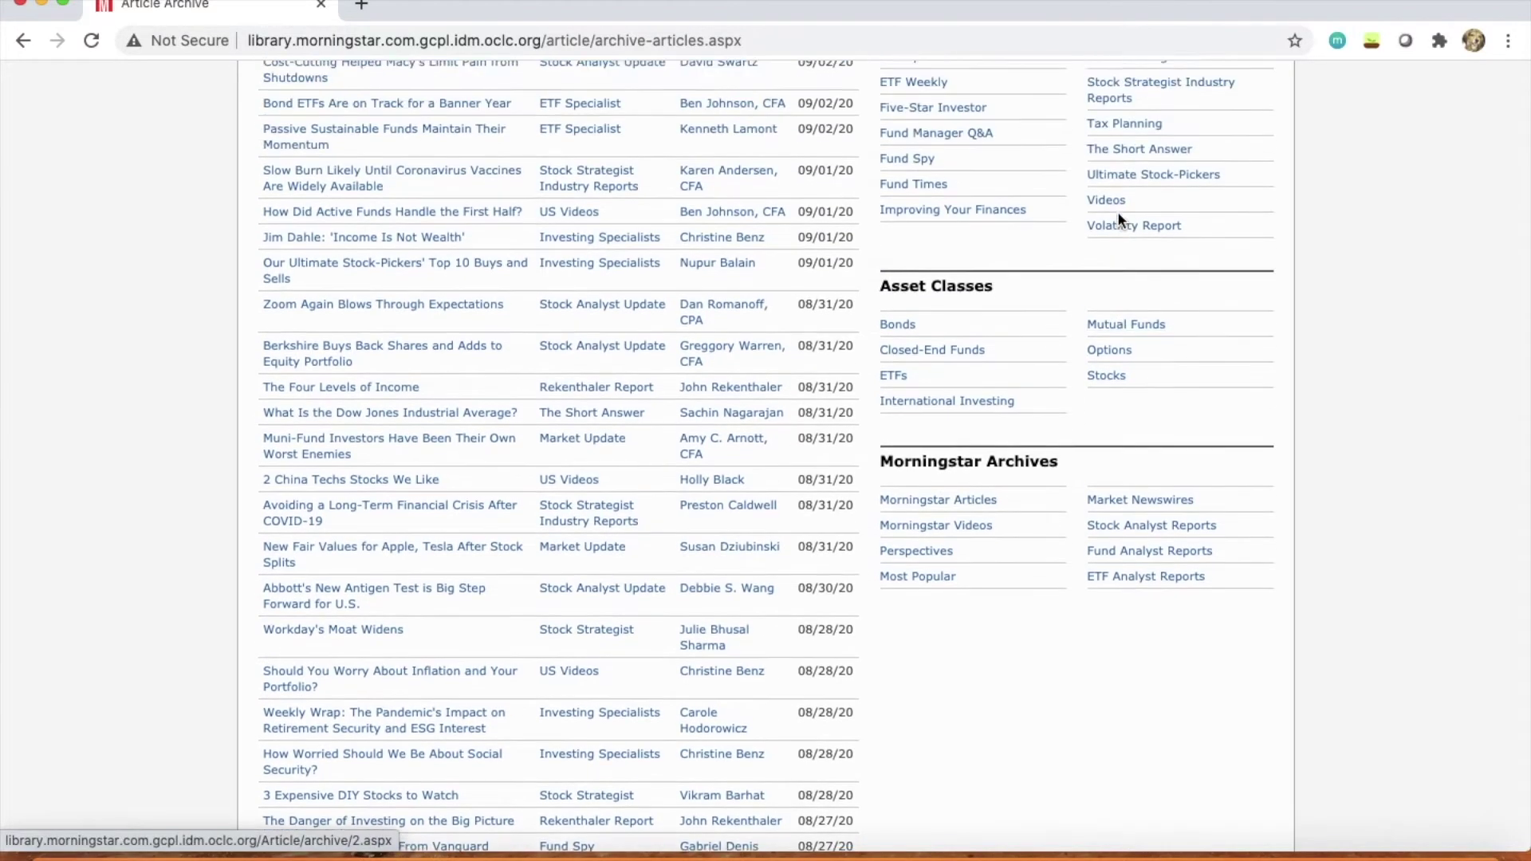
{"action": "scroll", "coordinate": [1118, 213], "scroll_direction": "up", "scroll_amount": 5}
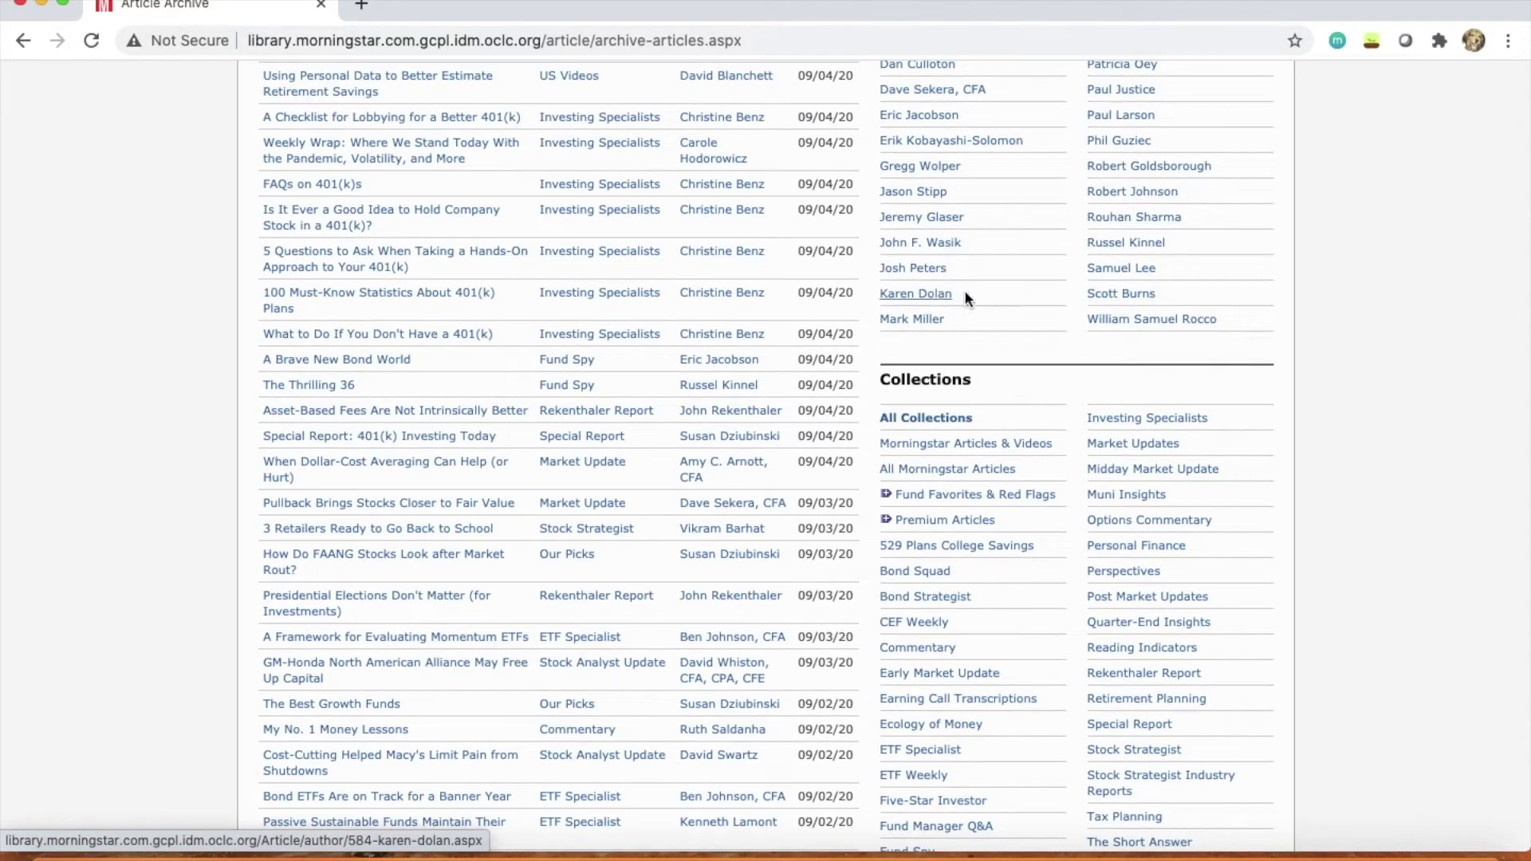
{"action": "scroll", "coordinate": [959, 289], "scroll_direction": "up", "scroll_amount": 4}
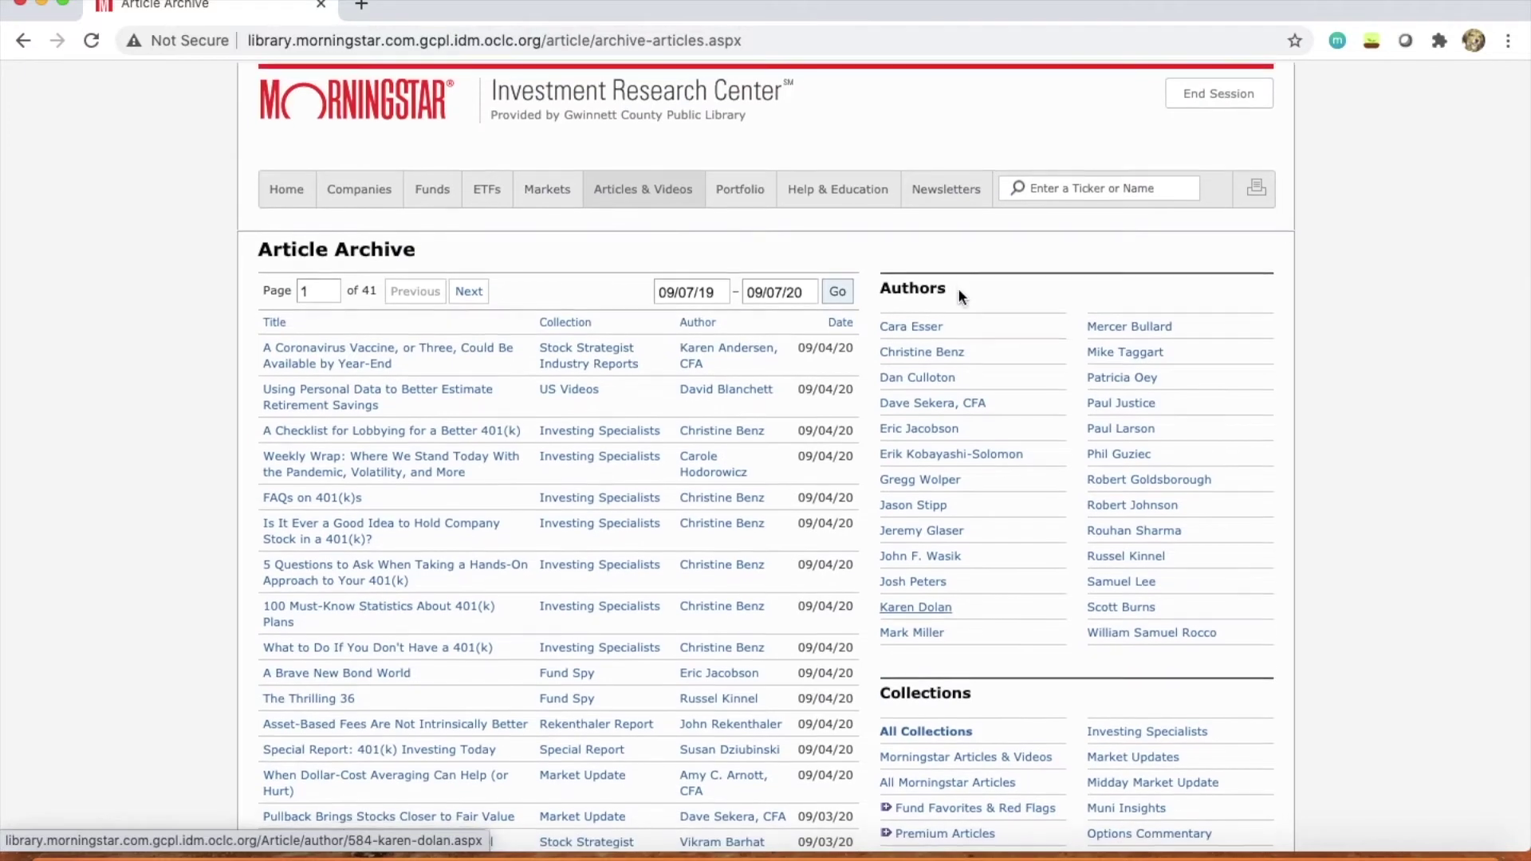
Open the Q4 2019 industry report from the Markets section, skim its pages, and return to Markets
{"action": "left_click", "coordinate": [546, 189]}
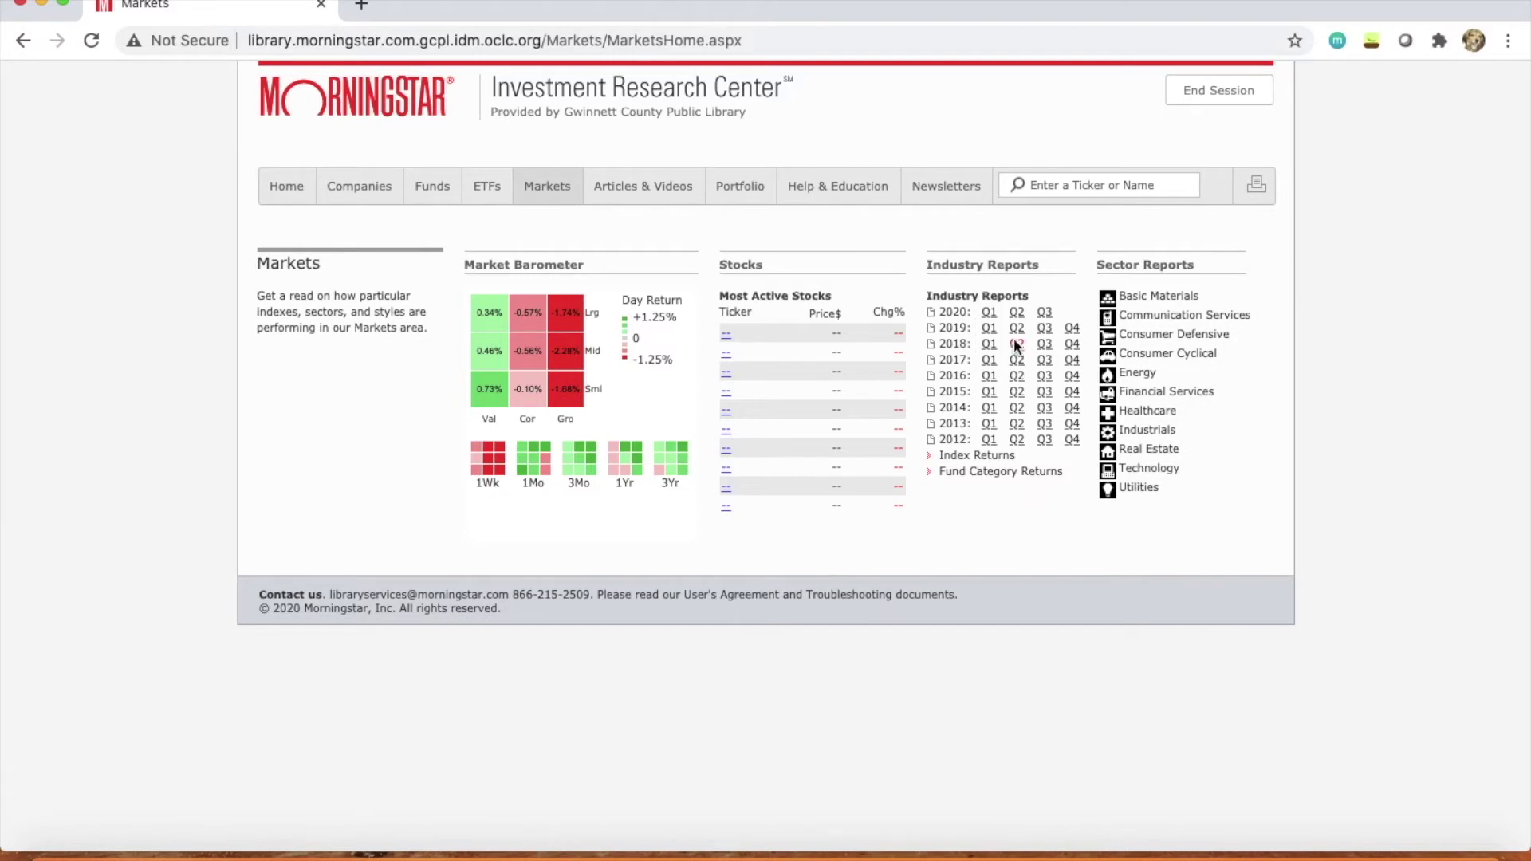
{"action": "left_click", "coordinate": [1072, 332]}
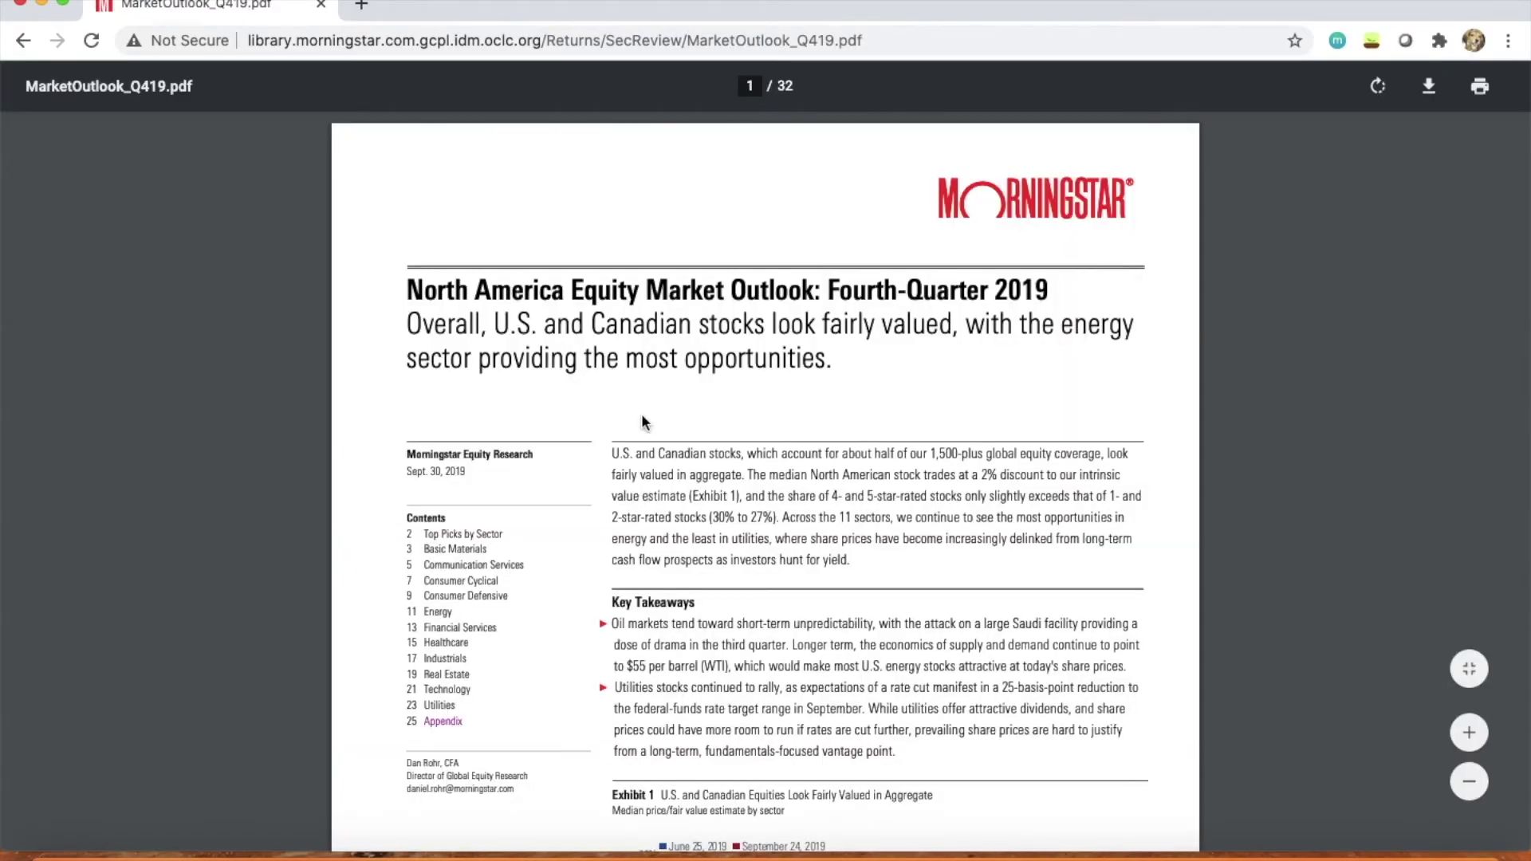
{"action": "scroll", "coordinate": [465, 521], "scroll_direction": "down", "scroll_amount": 15}
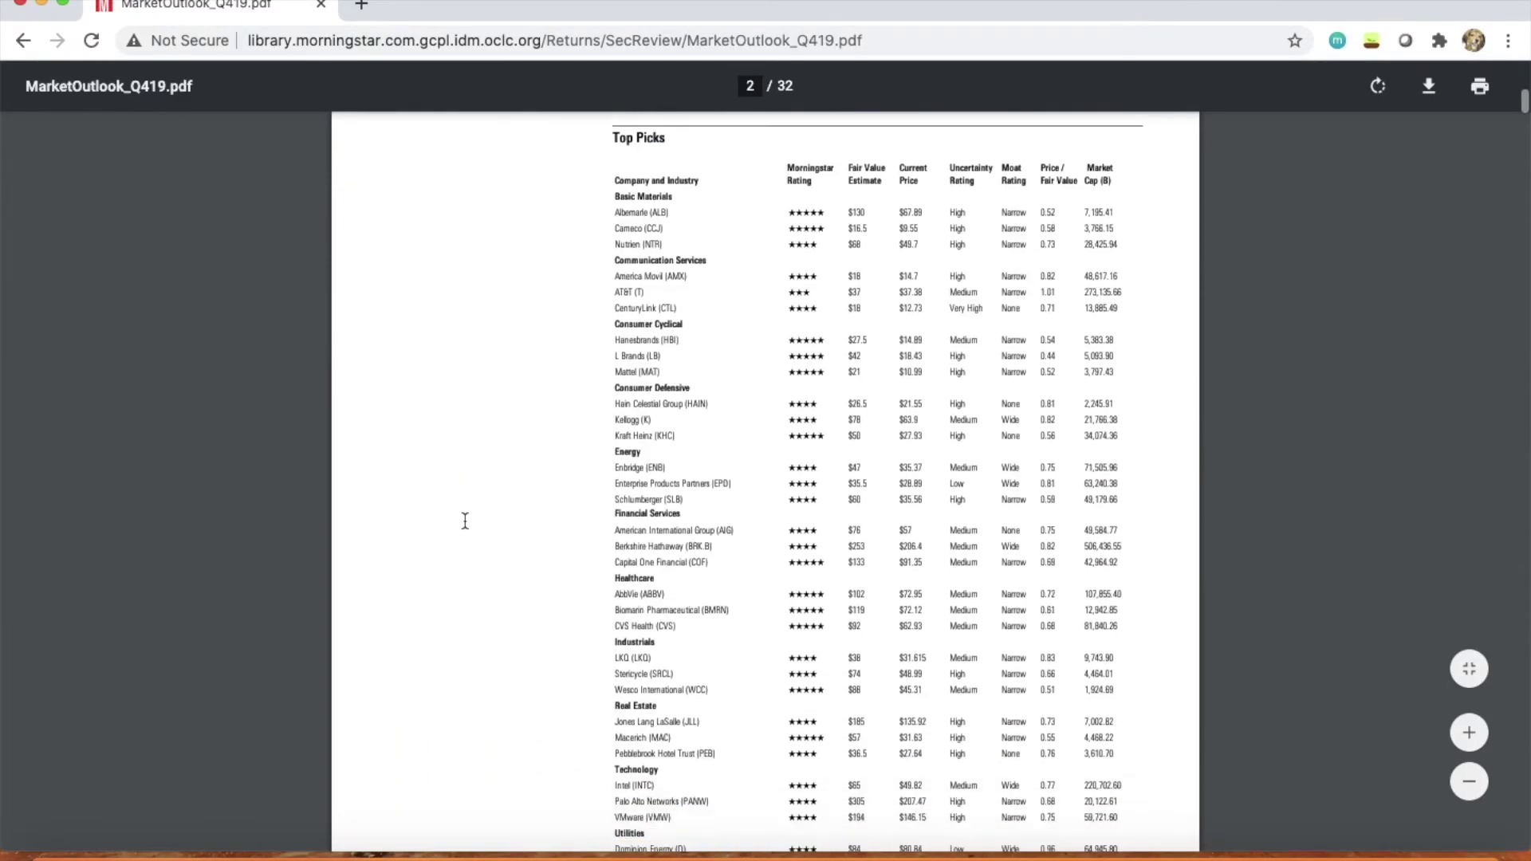
{"action": "scroll", "coordinate": [465, 520], "scroll_direction": "down", "scroll_amount": 15}
{"action": "scroll", "coordinate": [465, 521], "scroll_direction": "up", "scroll_amount": 20}
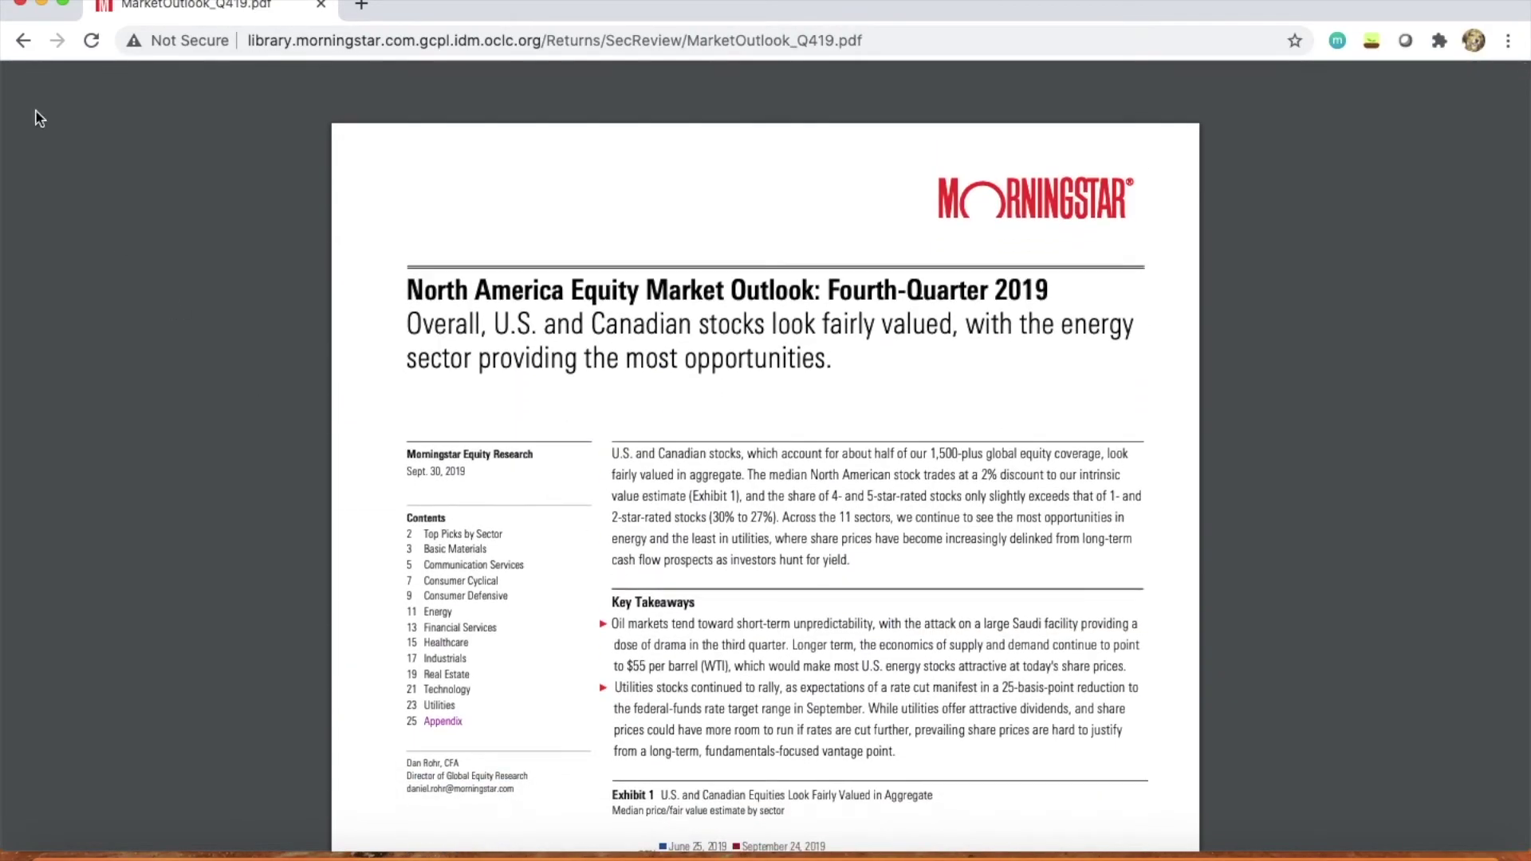
{"action": "left_click", "coordinate": [23, 39]}
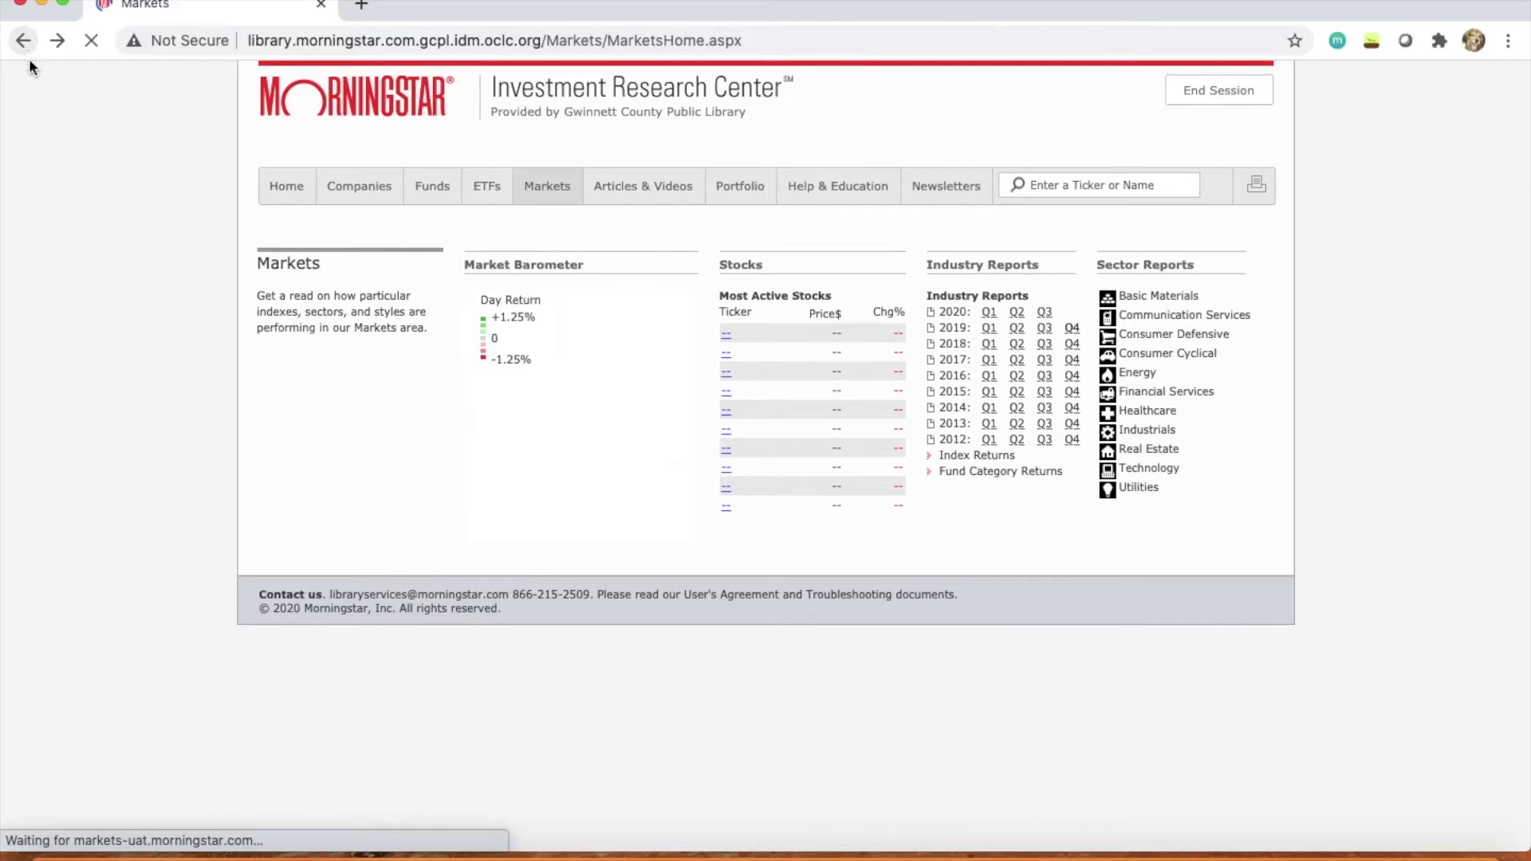
Set the ETF screener to fund group U.S. Equity, Morningstar category Small Value, and expense ratio less than or equal to 0.30%
{"action": "left_click", "coordinate": [486, 184]}
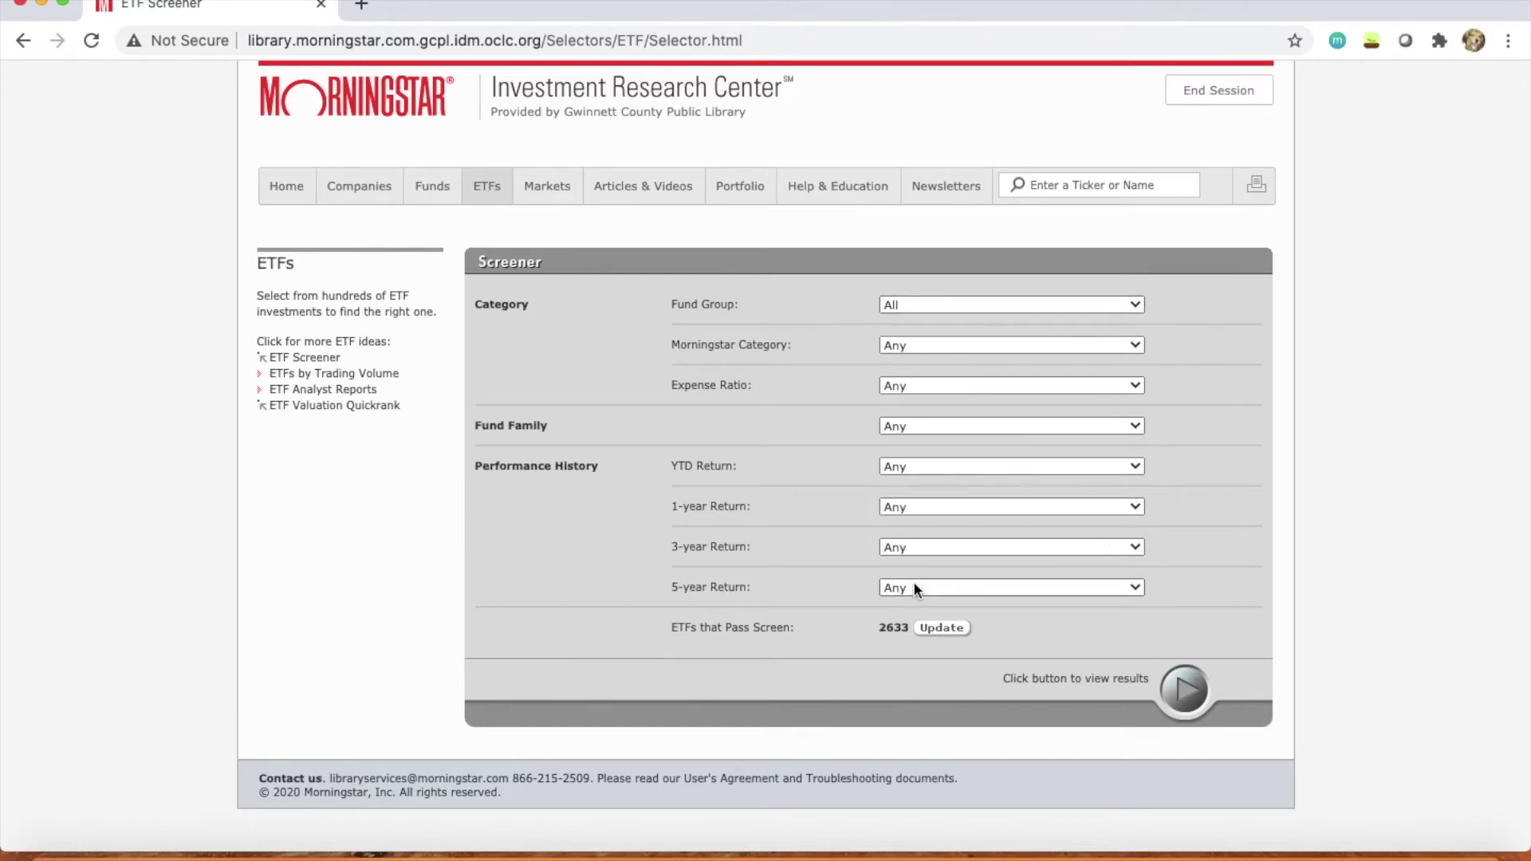
{"action": "left_click", "coordinate": [919, 308]}
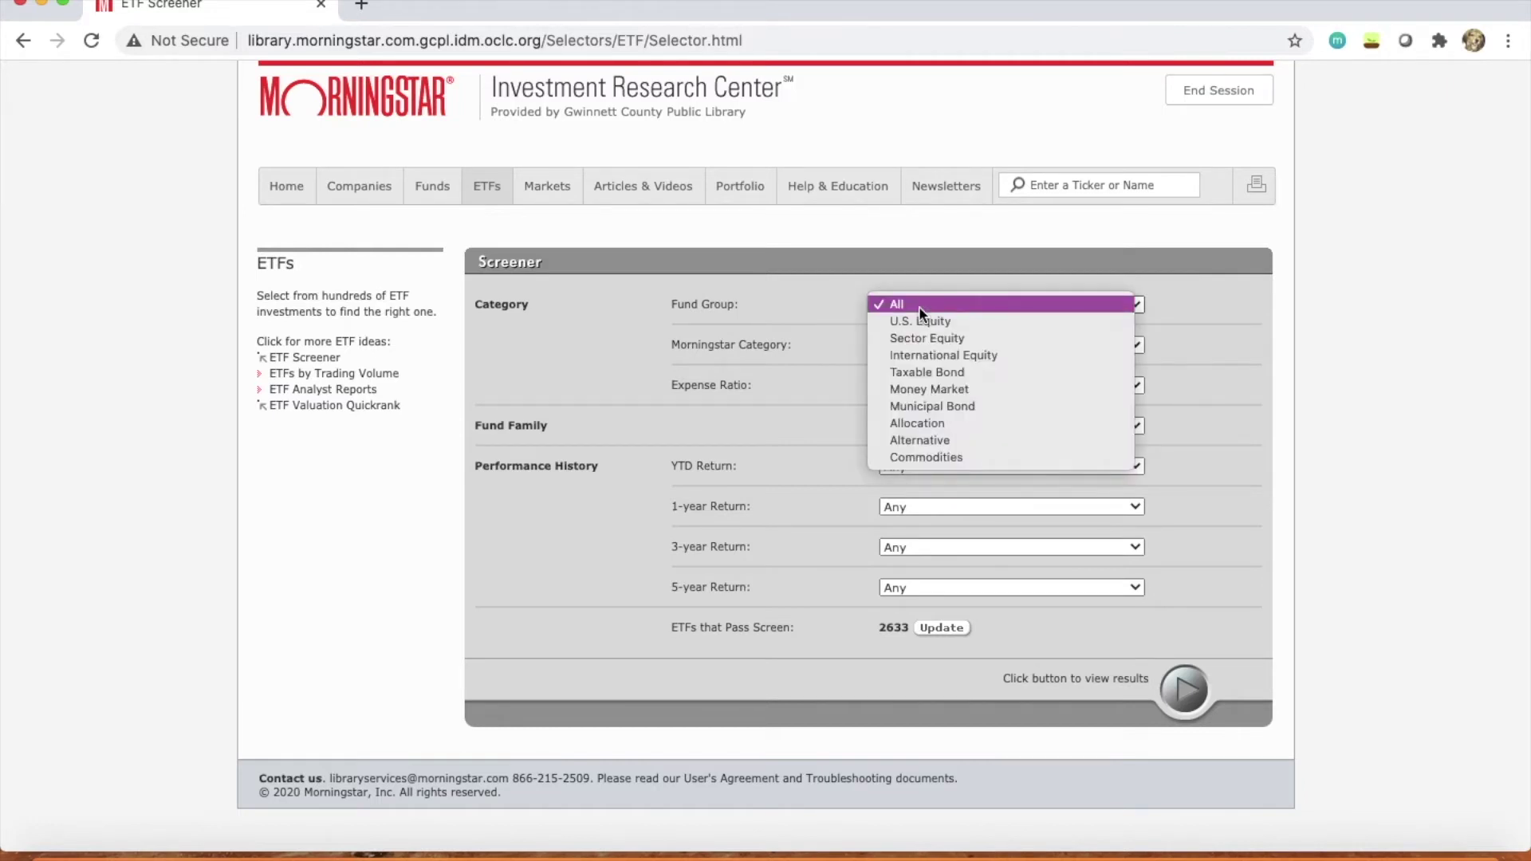
{"action": "left_click", "coordinate": [970, 321]}
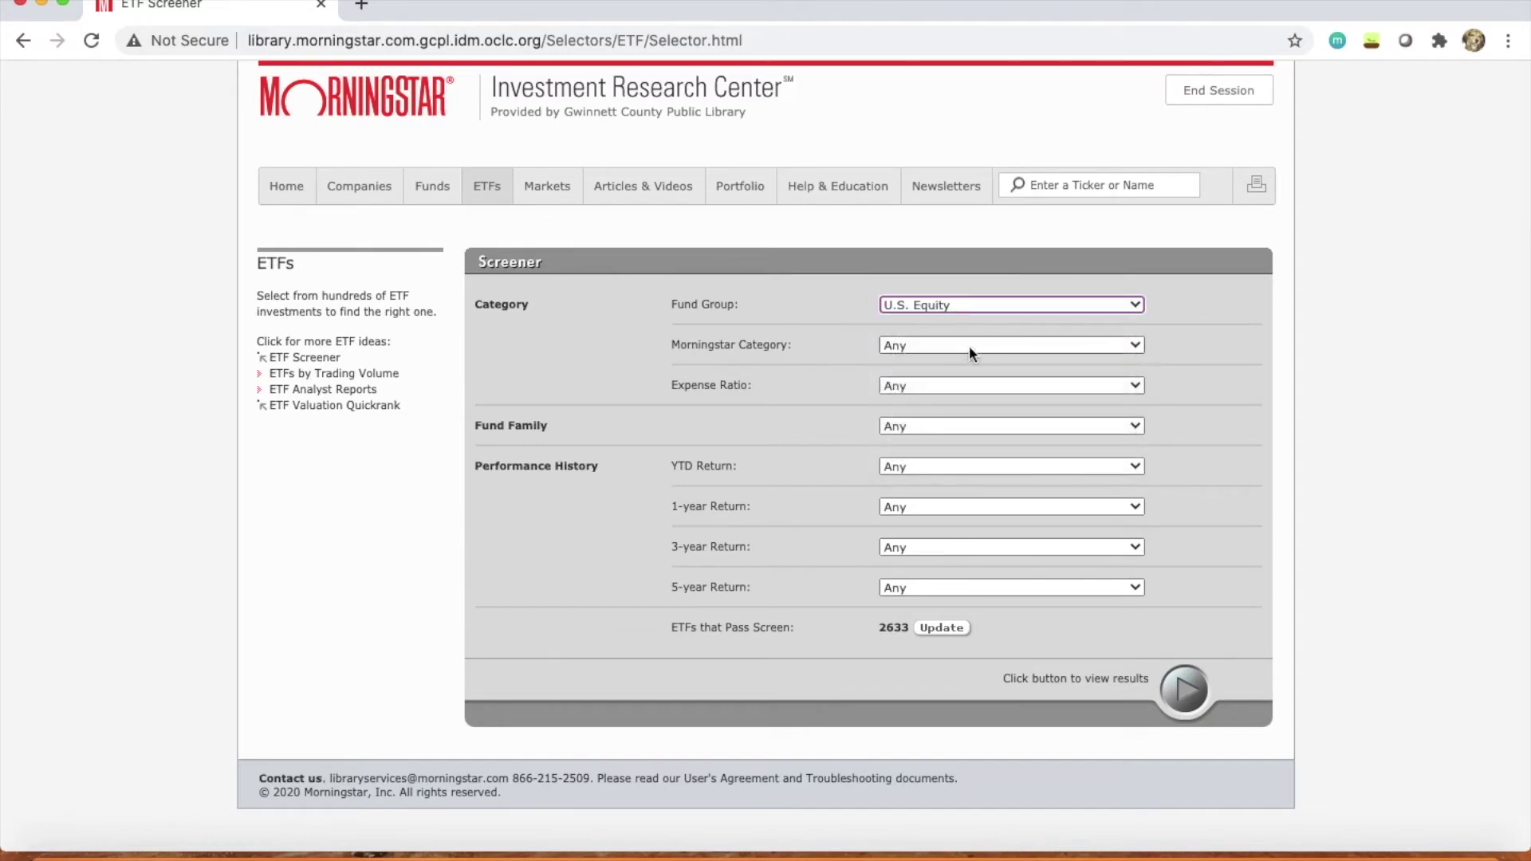
{"action": "left_click", "coordinate": [968, 353]}
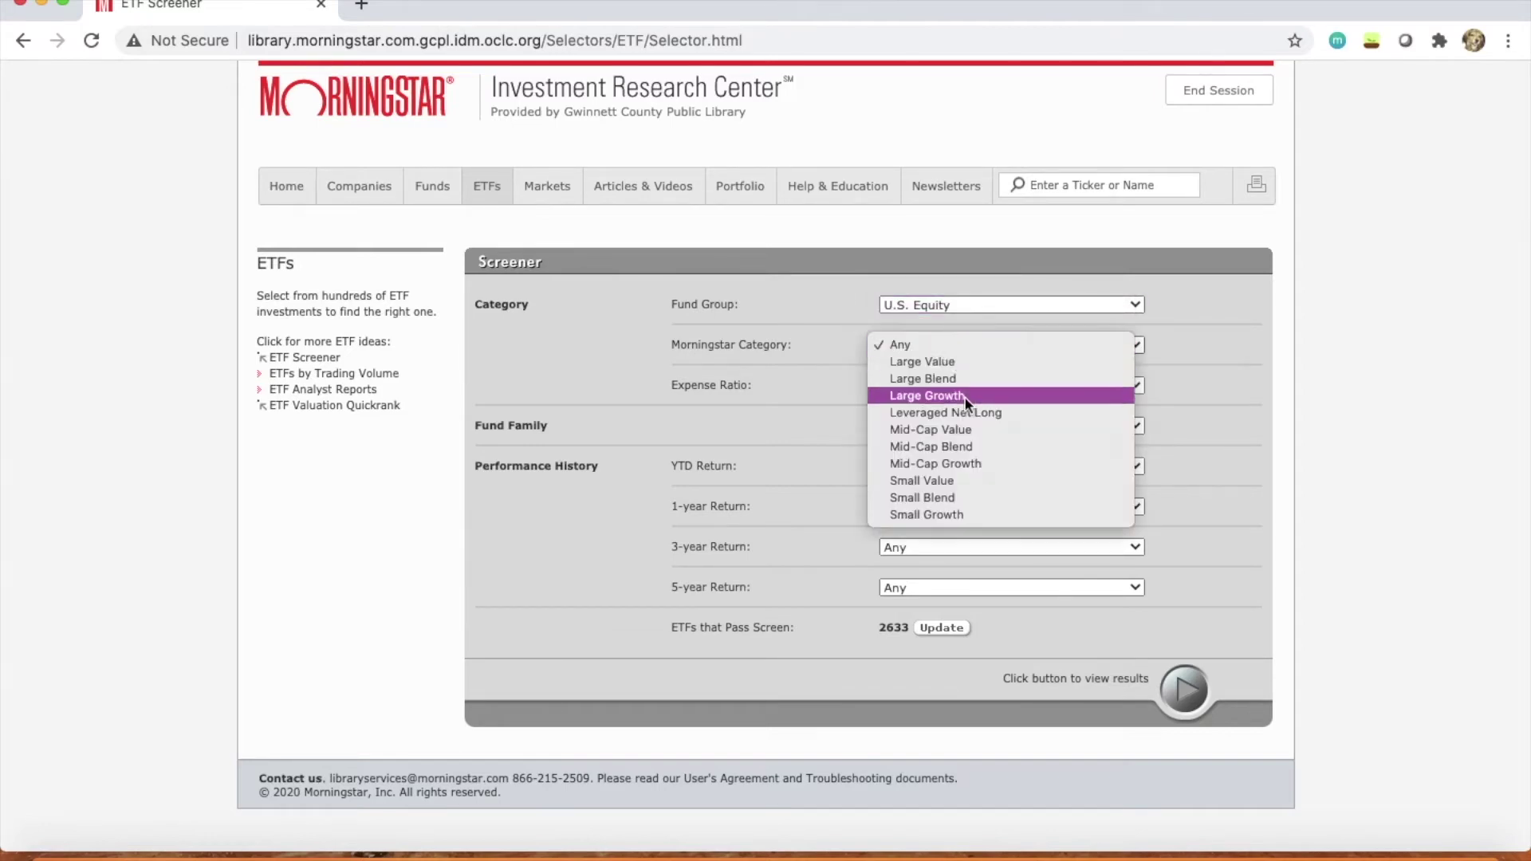
{"action": "left_click", "coordinate": [965, 480]}
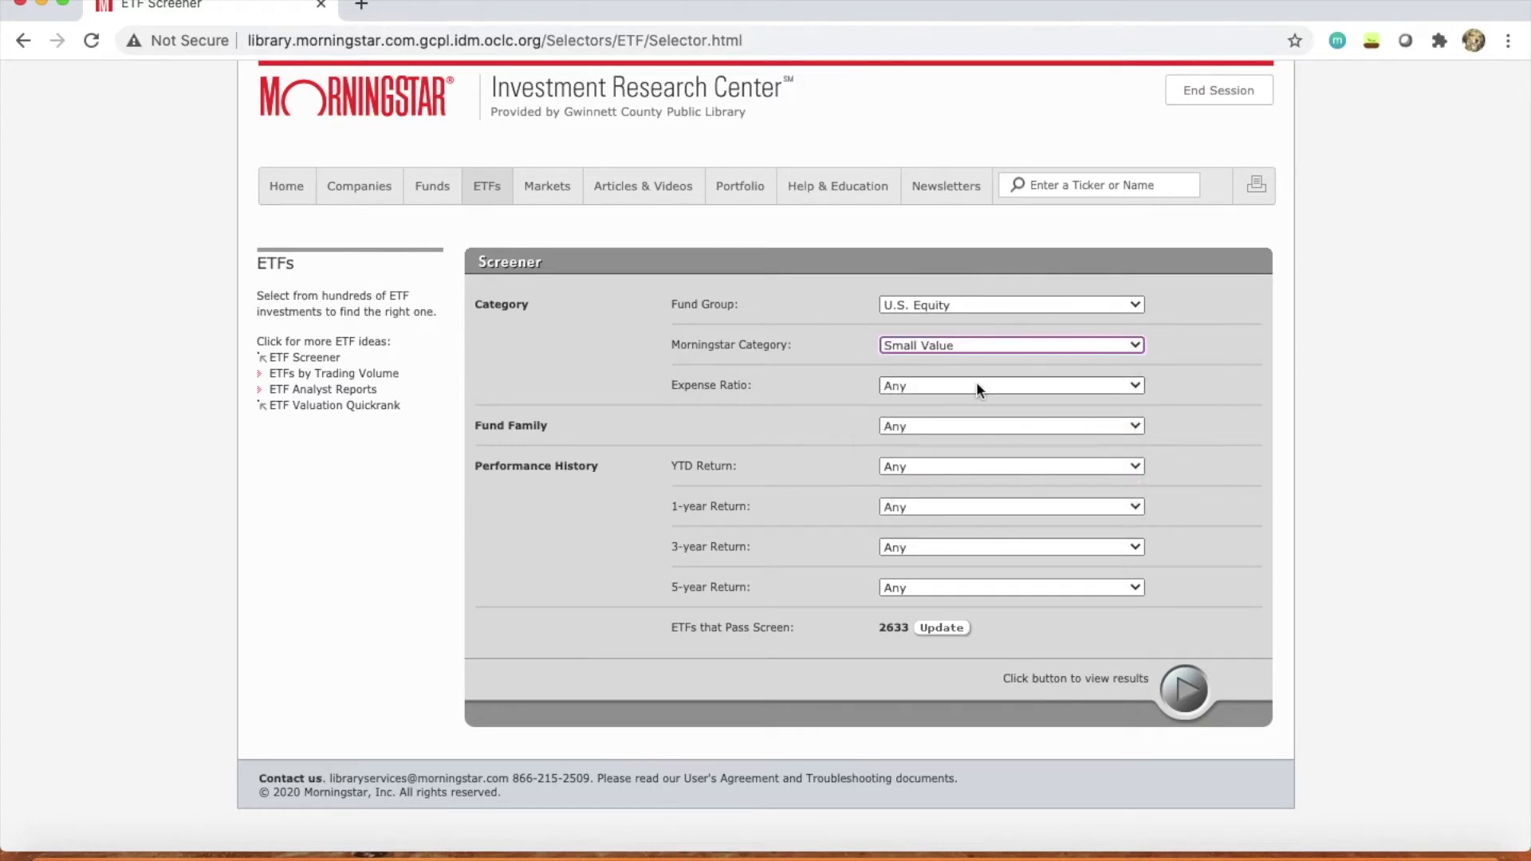
{"action": "left_click", "coordinate": [976, 383]}
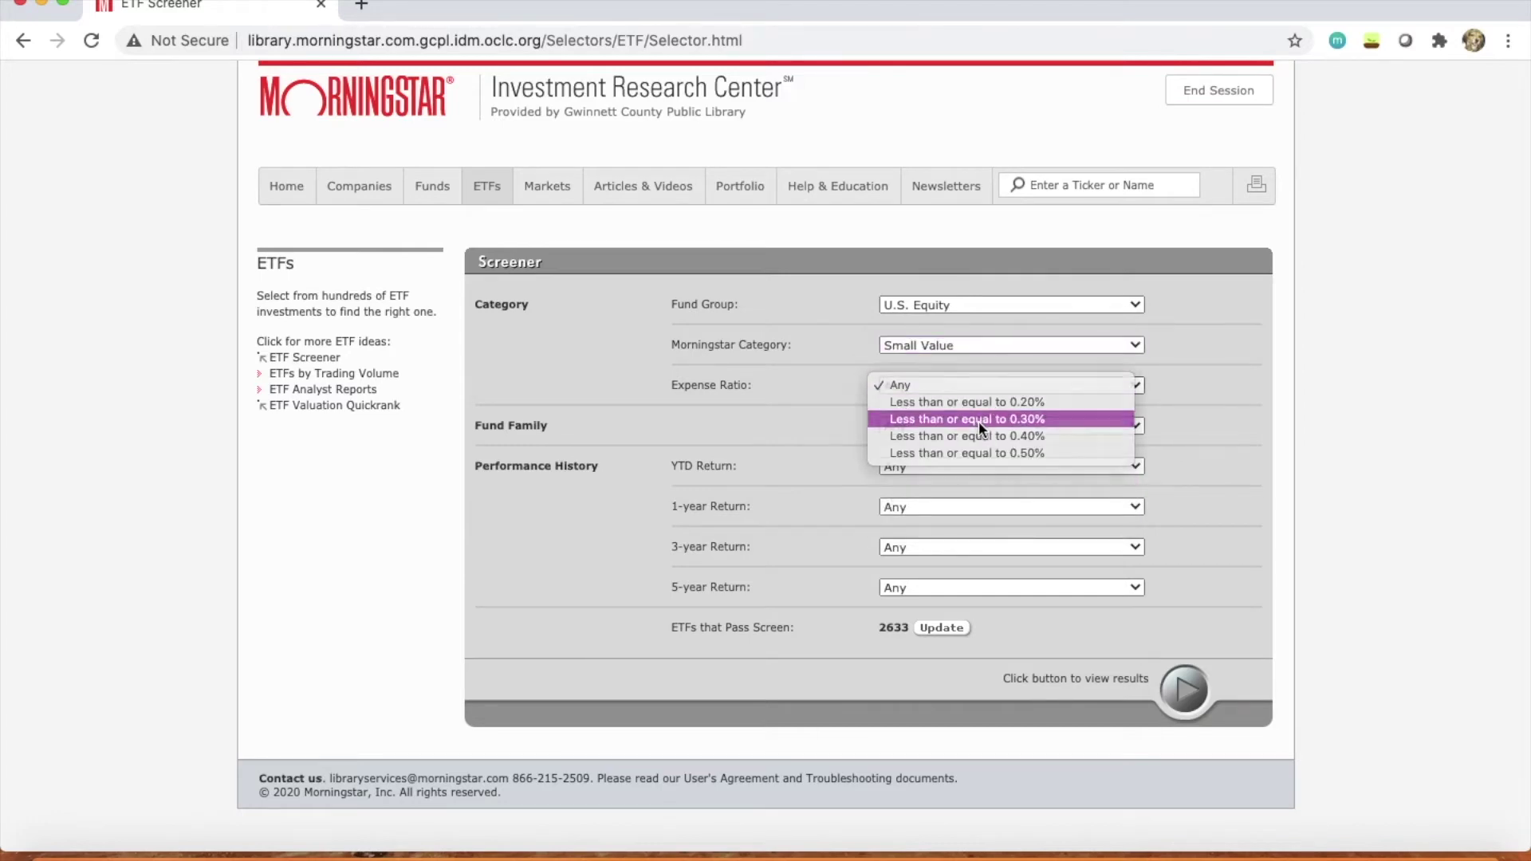
{"action": "left_click", "coordinate": [979, 421]}
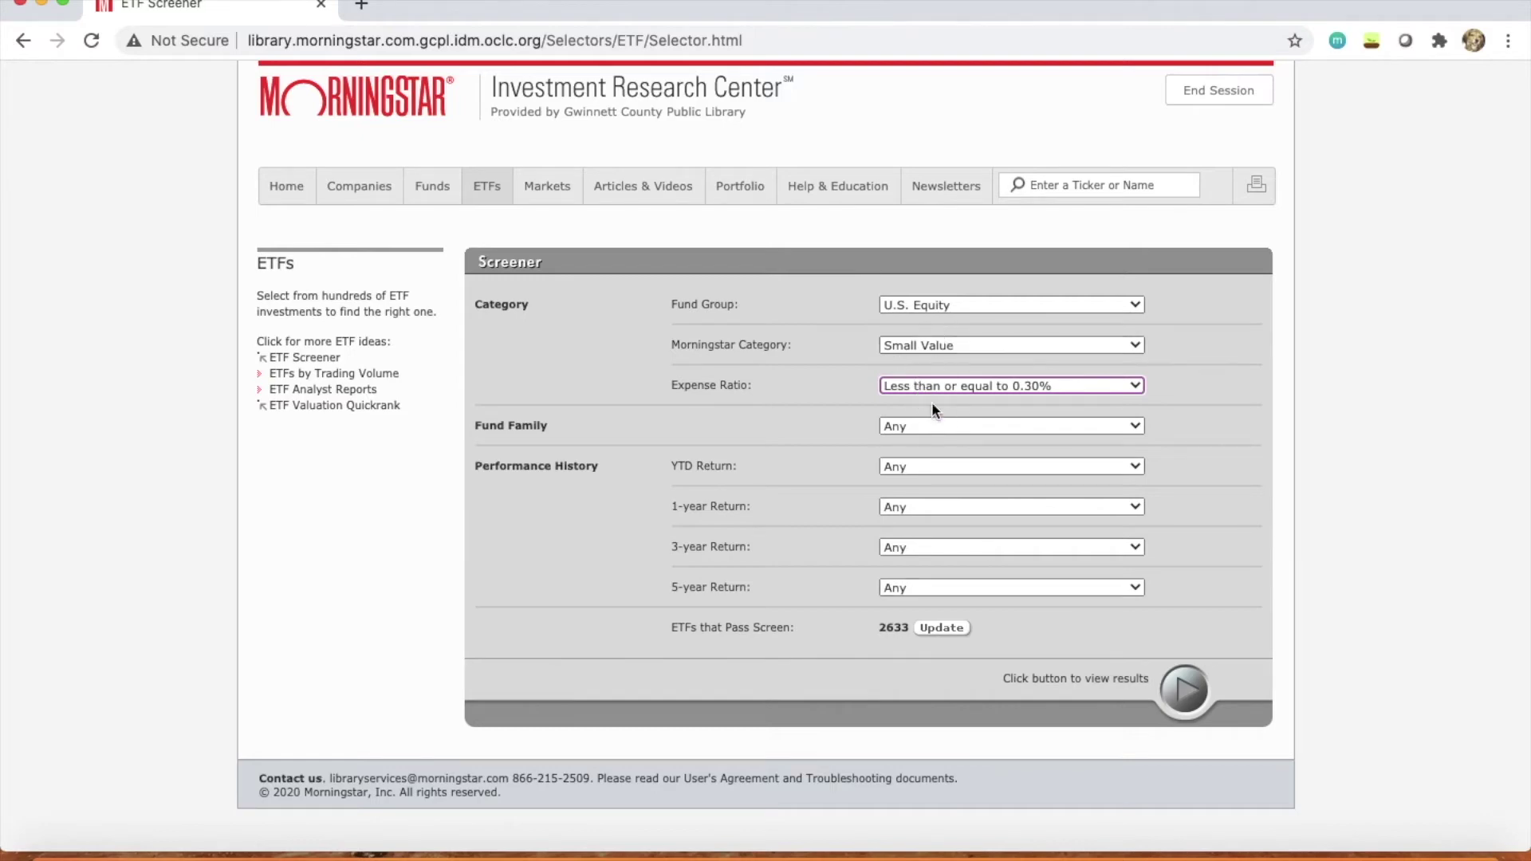
Update the count of matching ETFs and display the screener results in the Nuts & Bolts view
{"action": "left_click", "coordinate": [930, 629]}
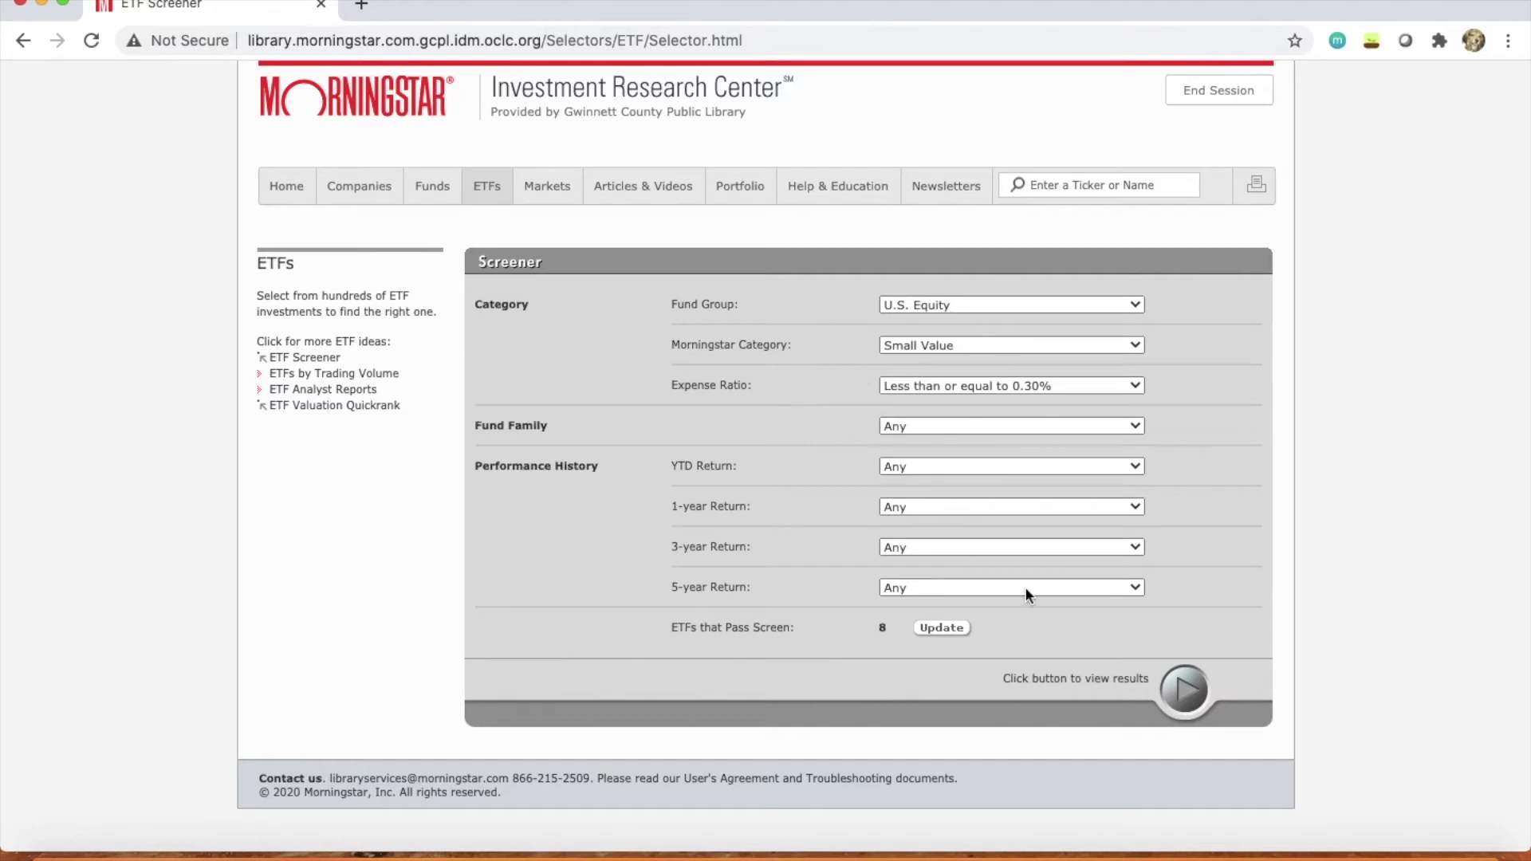
{"action": "left_click", "coordinate": [1188, 691]}
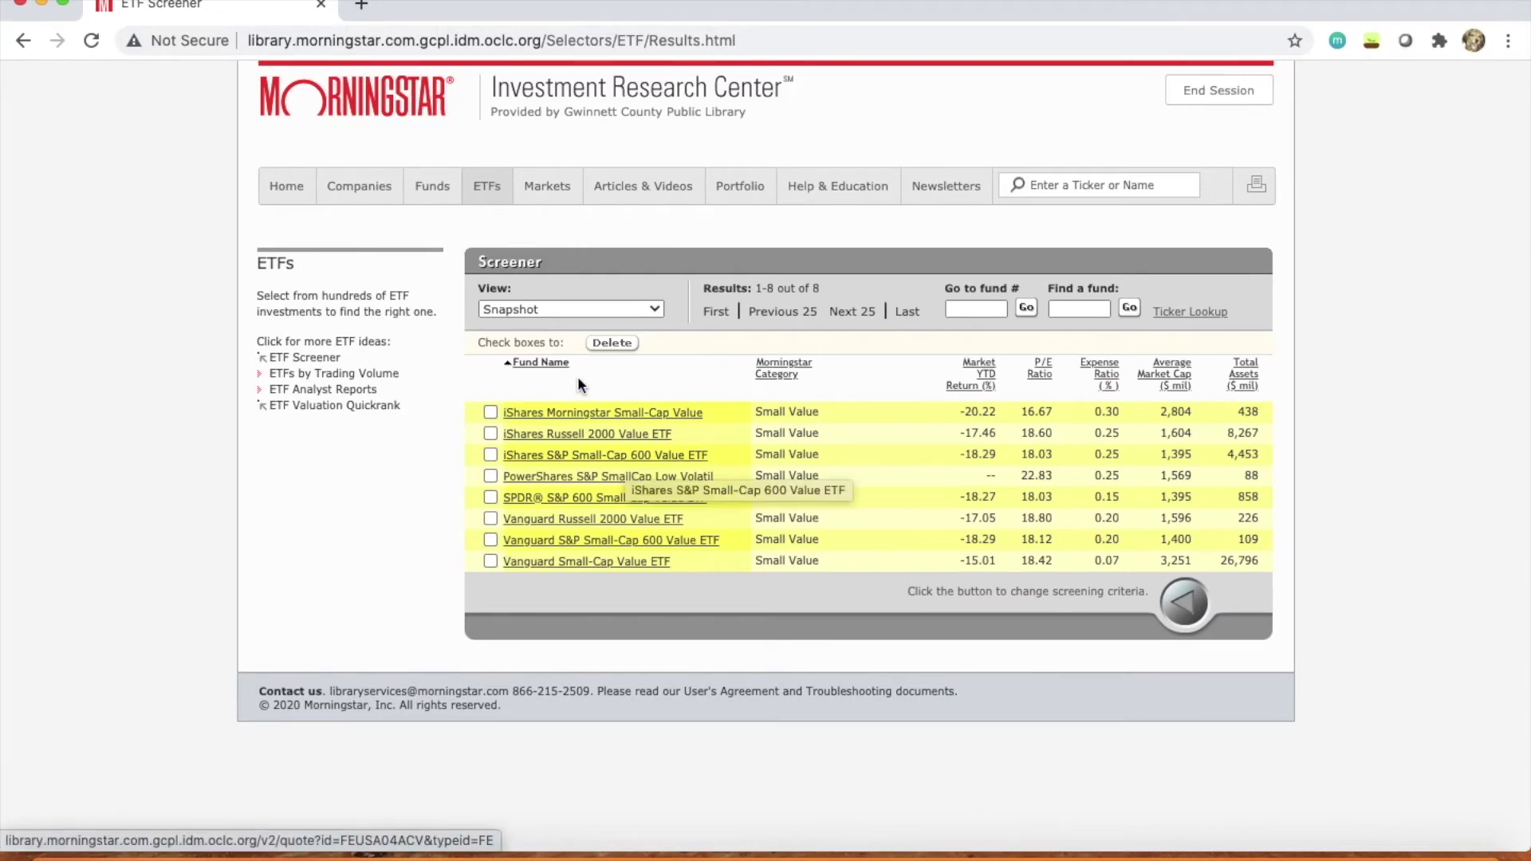
{"action": "left_click", "coordinate": [562, 308]}
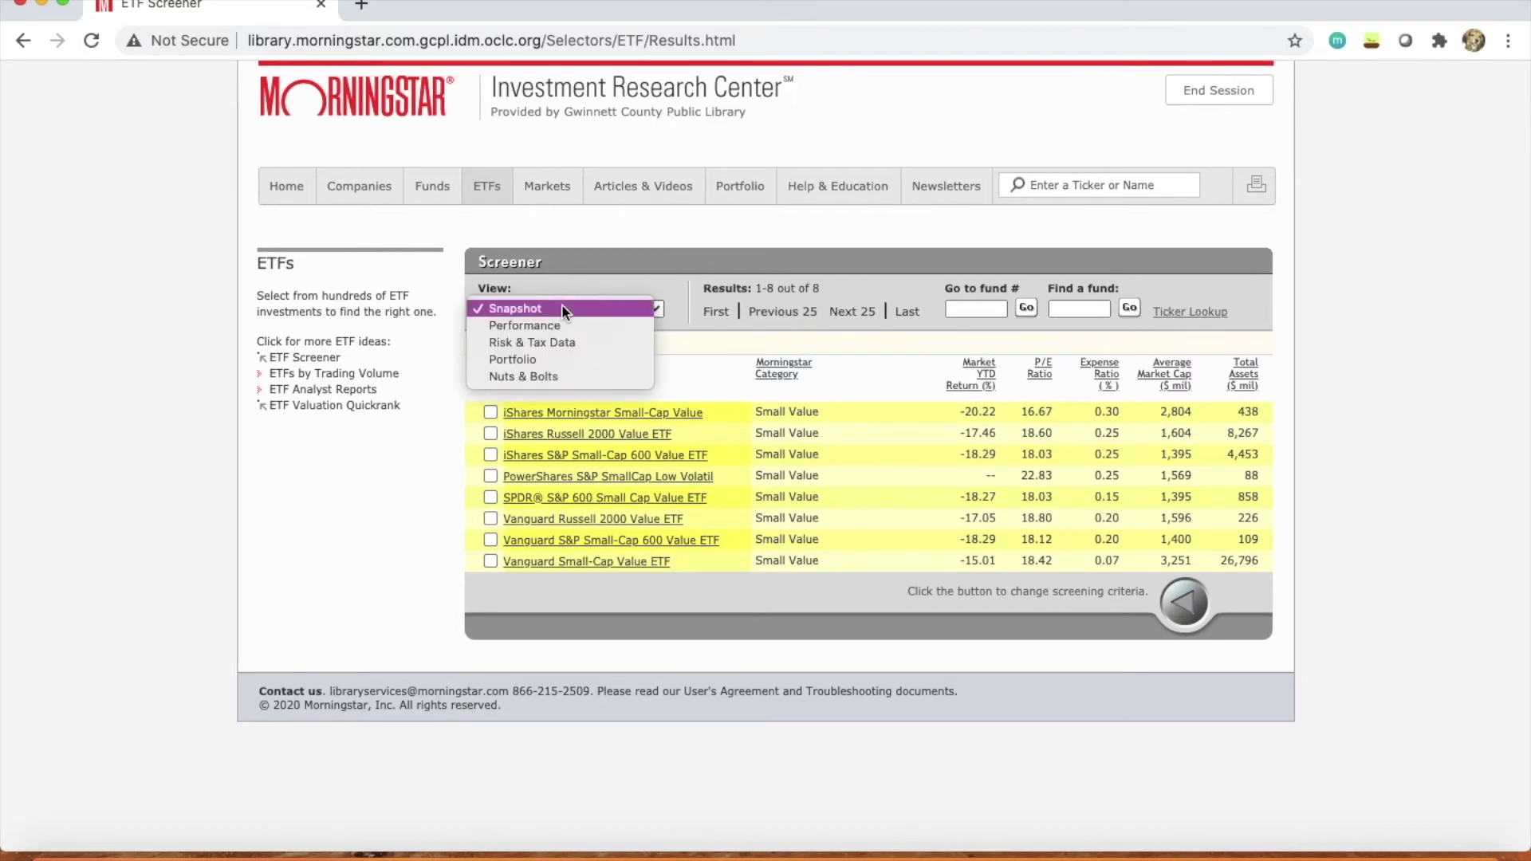
{"action": "left_click", "coordinate": [560, 370]}
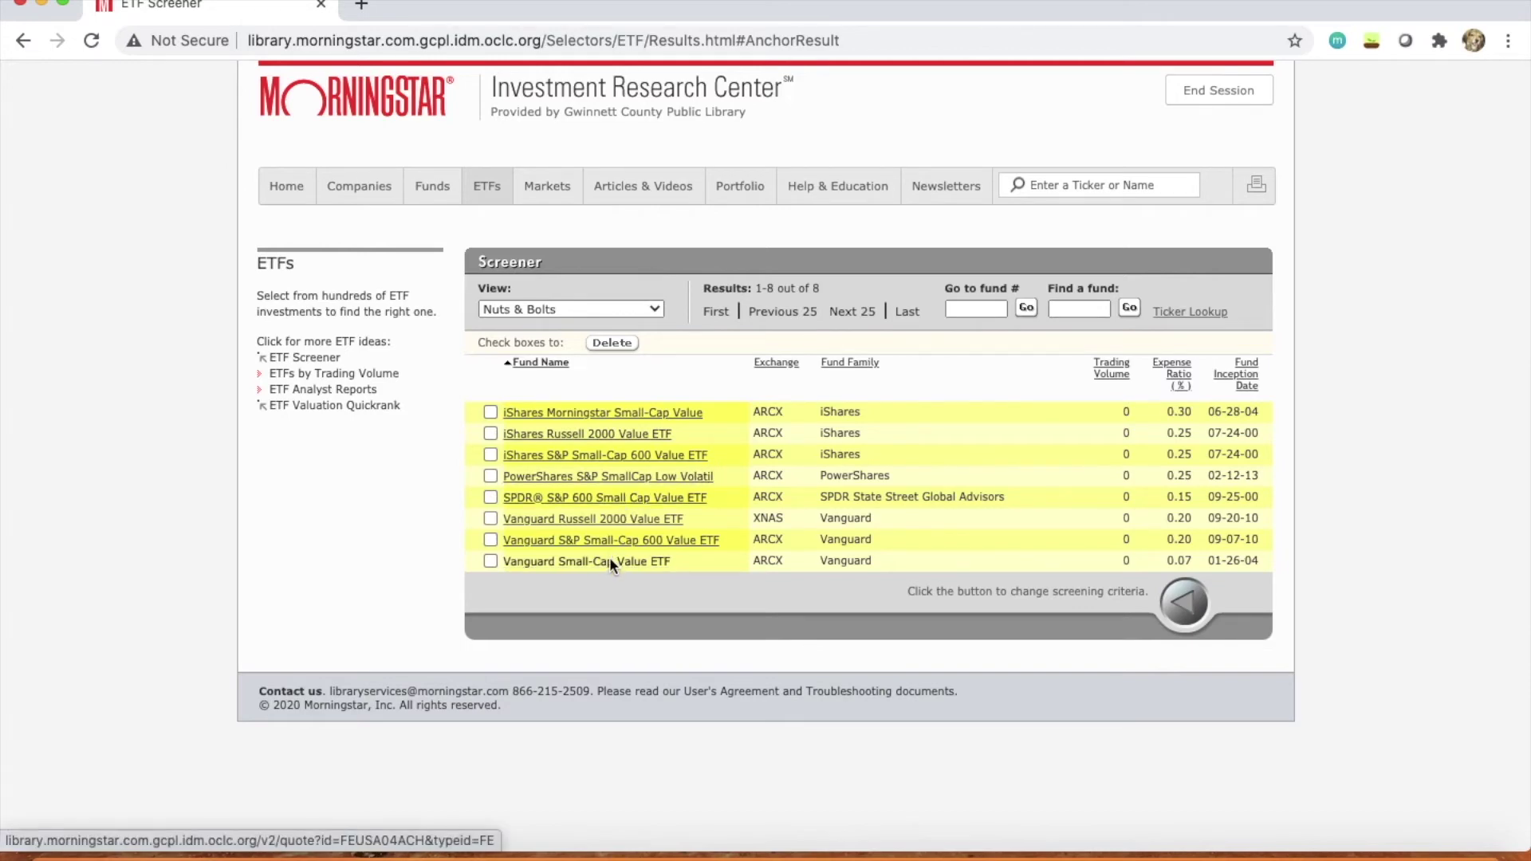
Open the Vanguard Small-Cap Value ETF report and review its quote data and Morningstar's analysis
{"action": "left_click", "coordinate": [635, 562]}
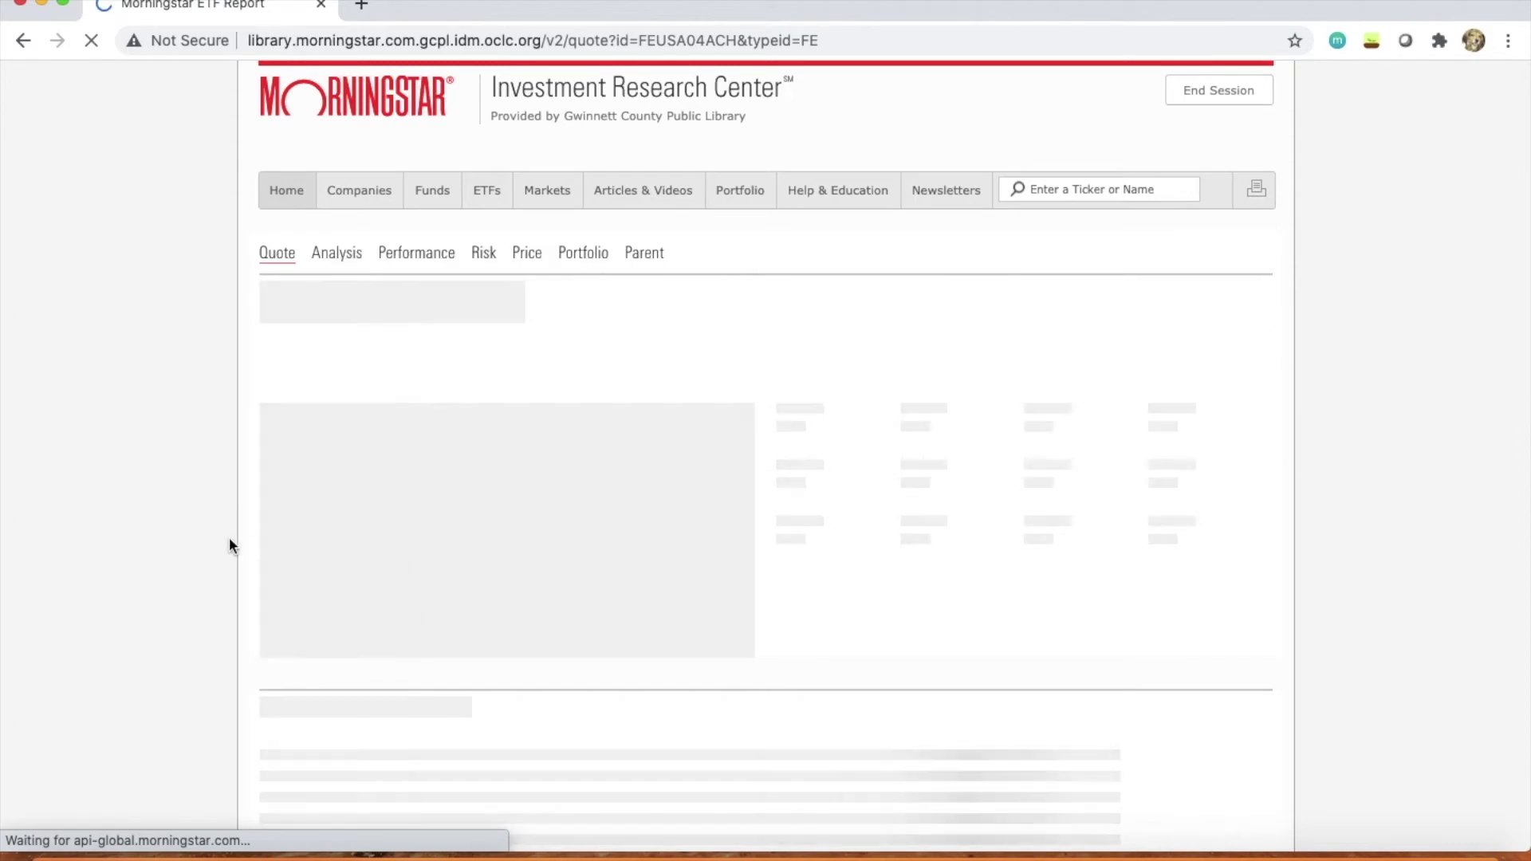
{"action": "scroll", "coordinate": [227, 546], "scroll_direction": "down", "scroll_amount": 2}
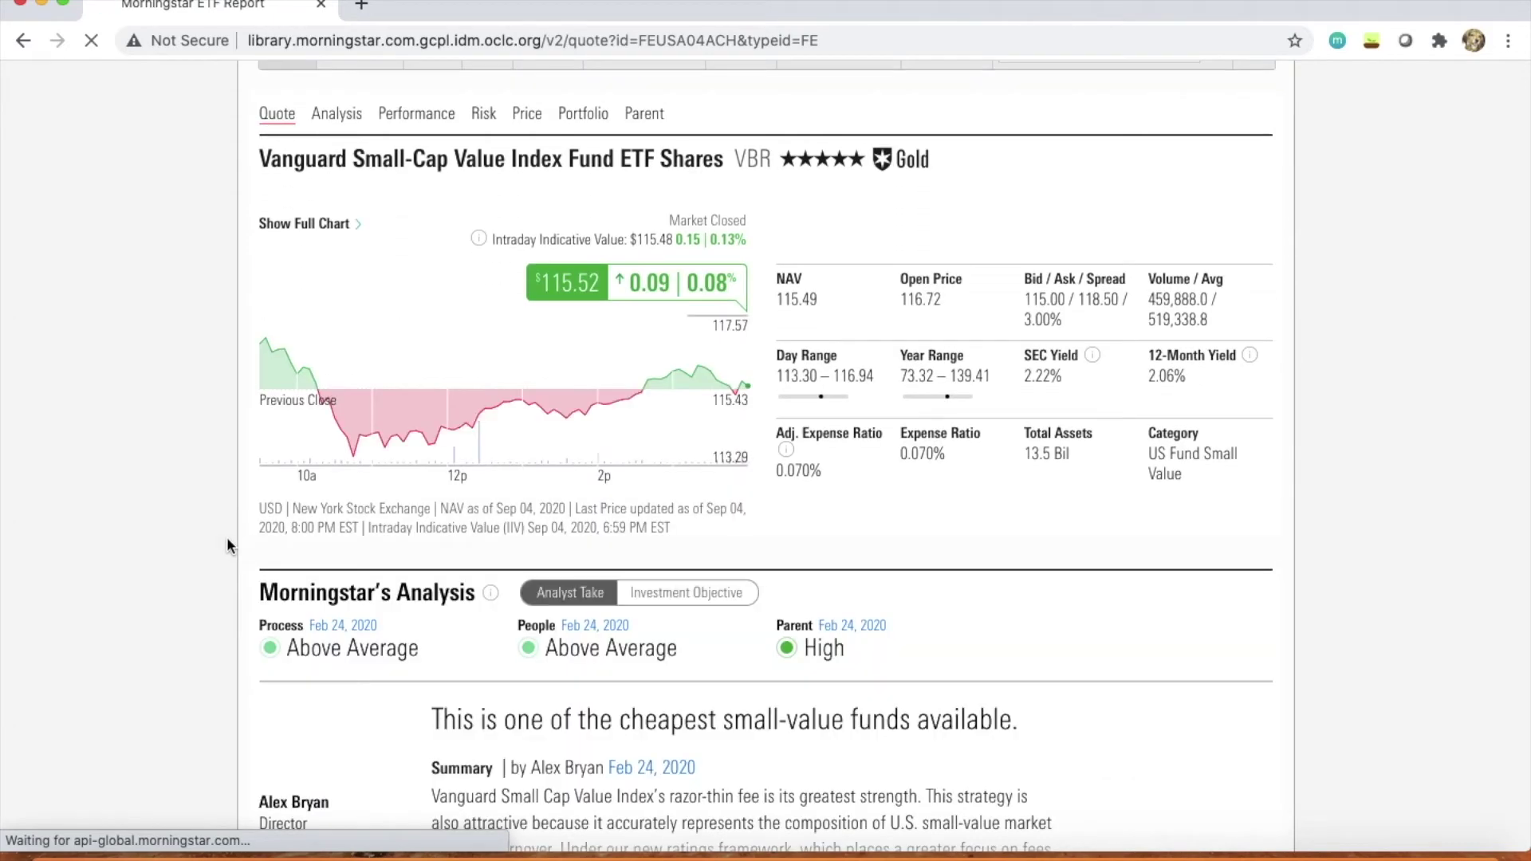
{"action": "scroll", "coordinate": [201, 660], "scroll_direction": "down", "scroll_amount": 1}
{"action": "scroll", "coordinate": [201, 661], "scroll_direction": "up", "scroll_amount": 2}
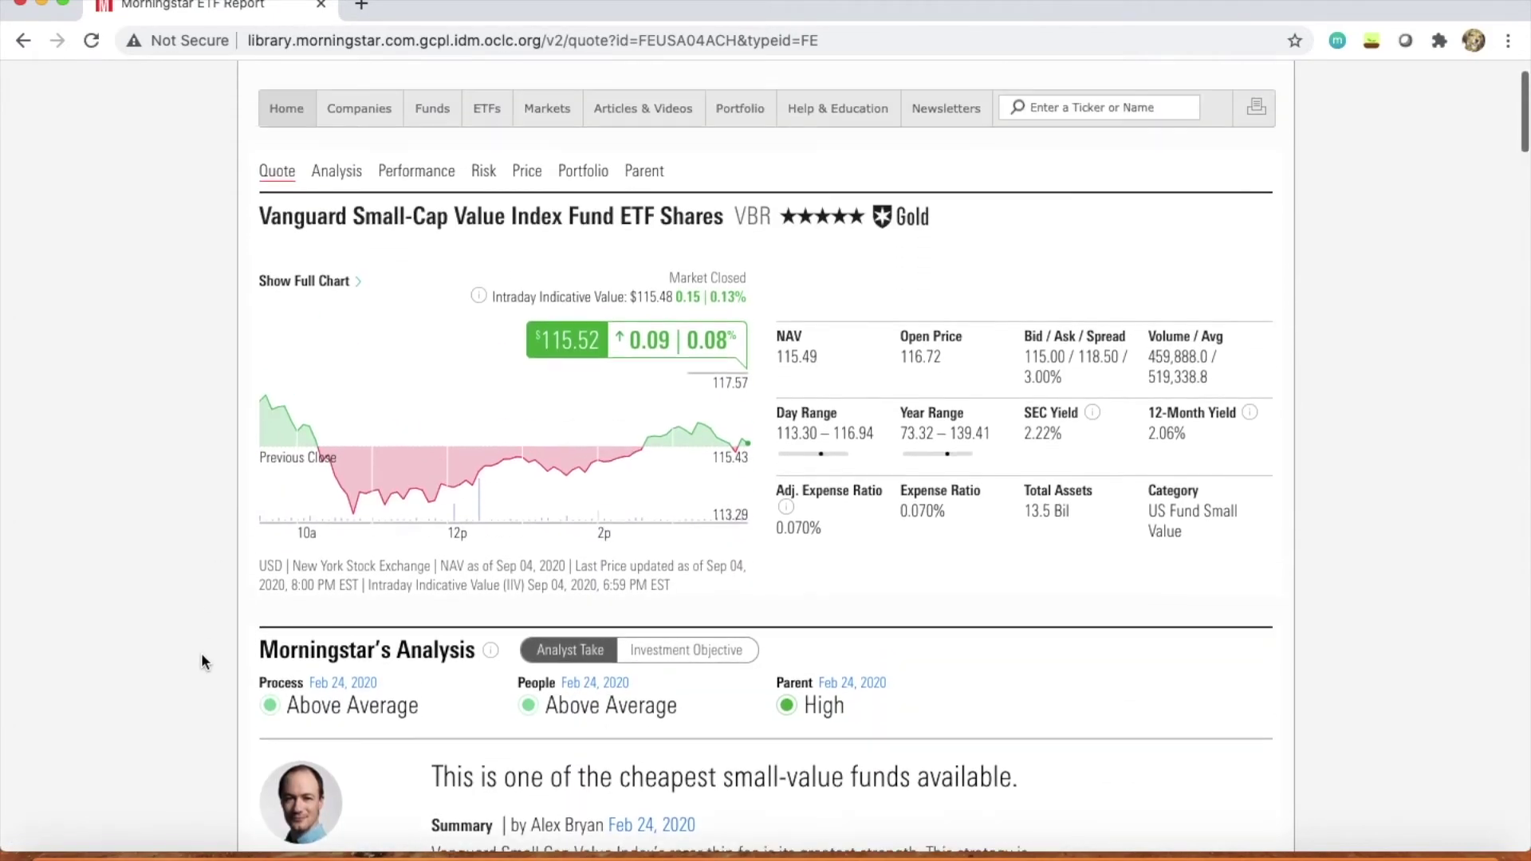
{"action": "scroll", "coordinate": [201, 654], "scroll_direction": "down", "scroll_amount": 1}
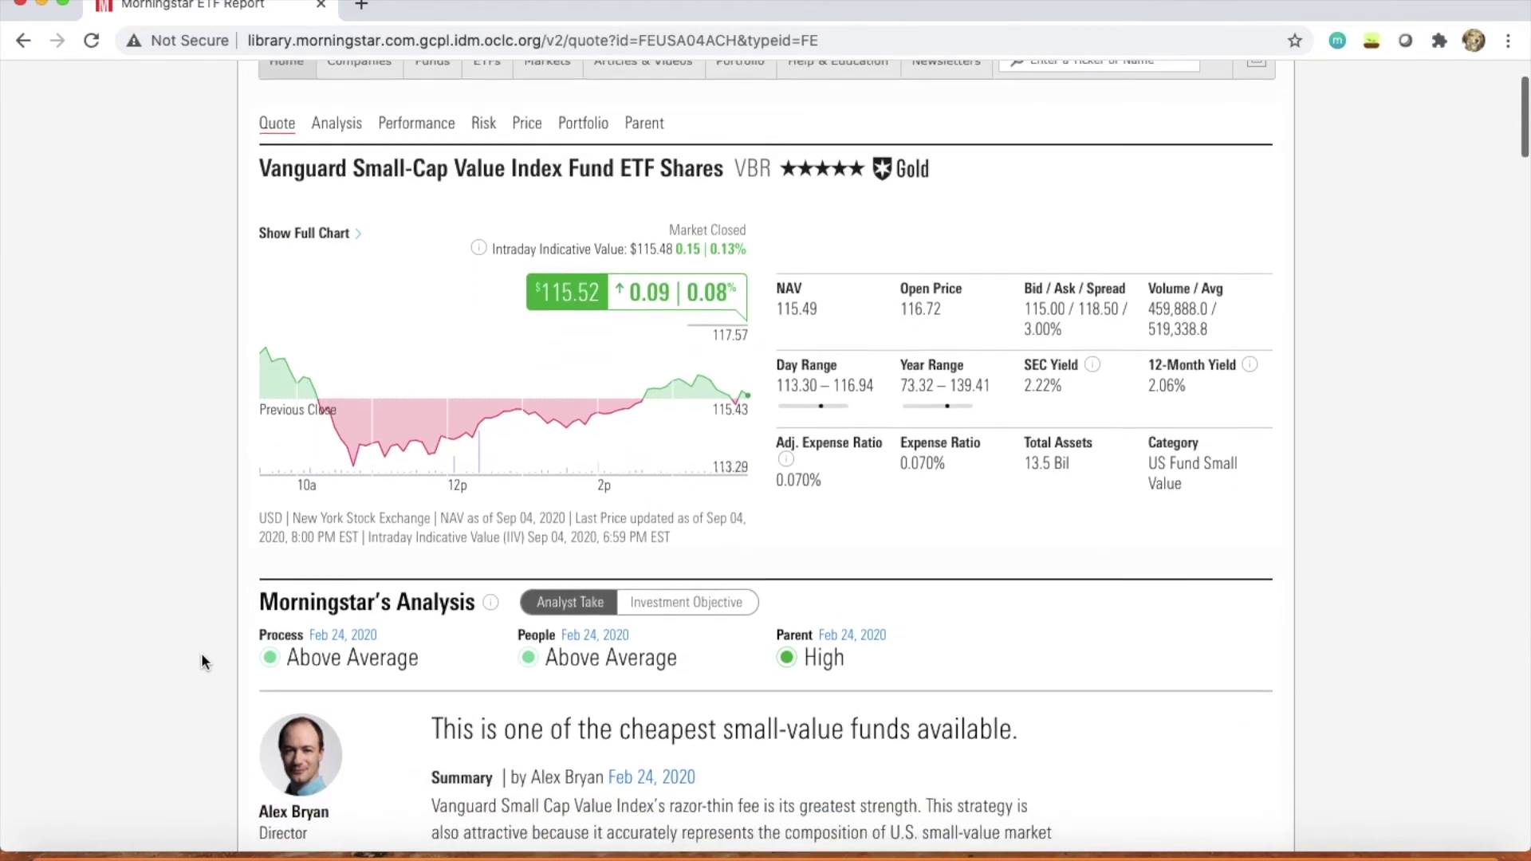
{"action": "scroll", "coordinate": [202, 656], "scroll_direction": "down", "scroll_amount": 10}
{"action": "scroll", "coordinate": [201, 655], "scroll_direction": "up", "scroll_amount": 12}
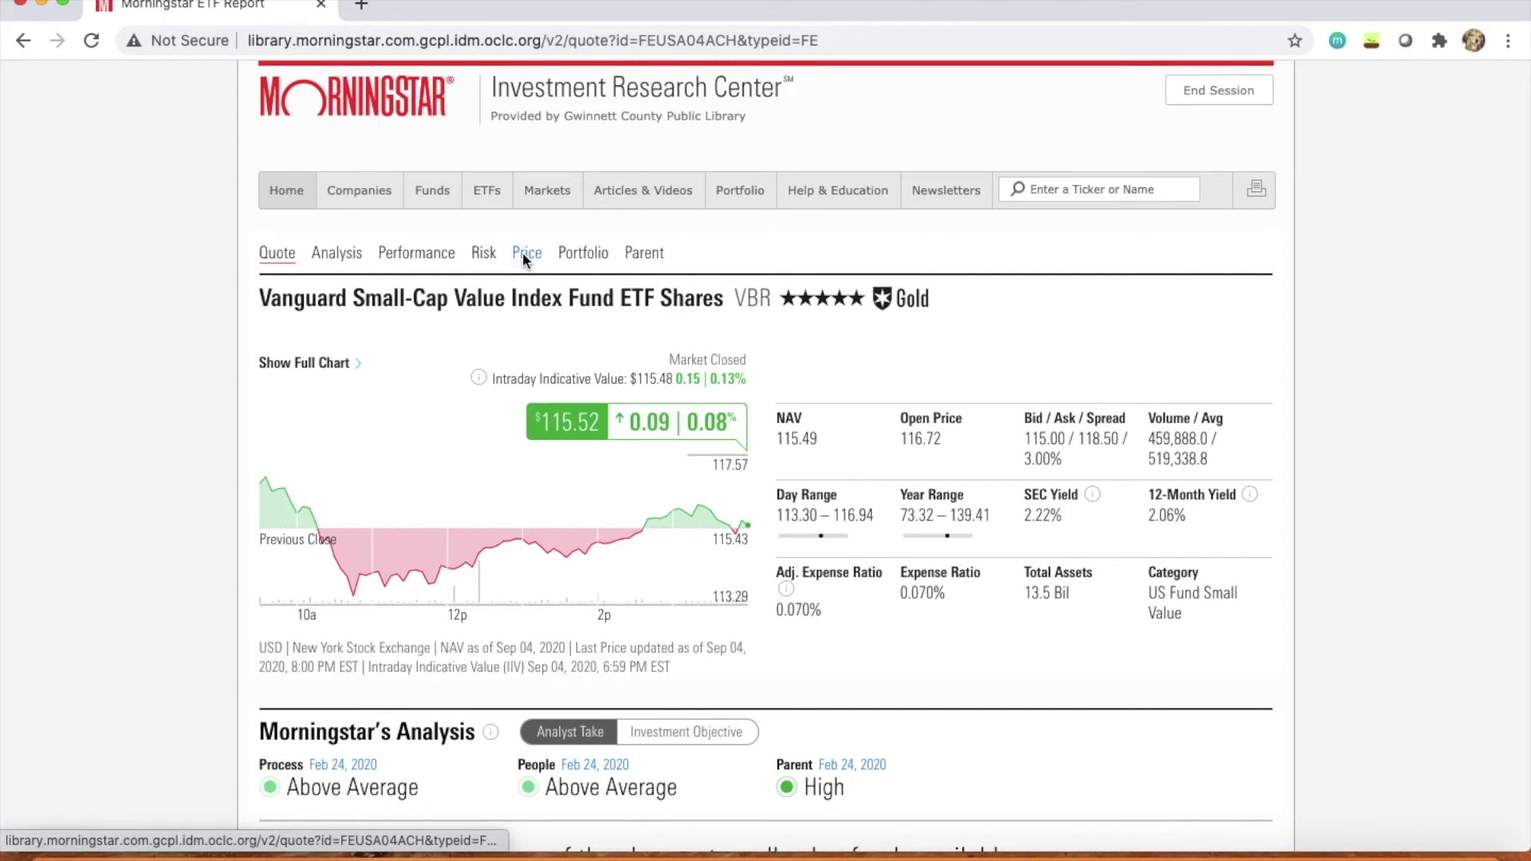
Review the Risk section of the Vanguard Small-Cap Value ETF report and return to the ETF screener results
{"action": "left_click", "coordinate": [484, 253]}
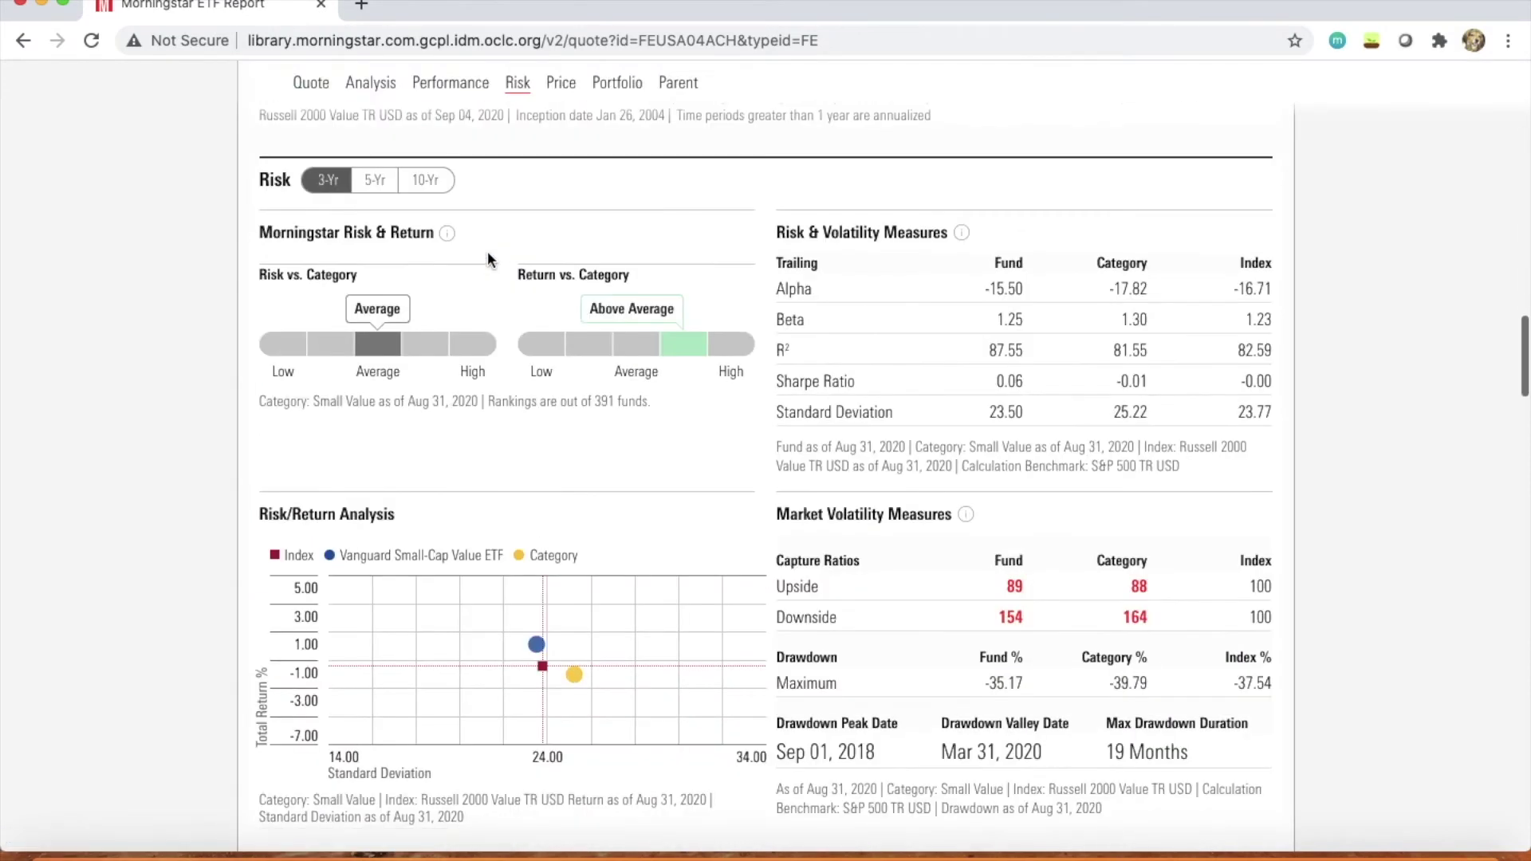
{"action": "scroll", "coordinate": [185, 369], "scroll_direction": "down", "scroll_amount": 2}
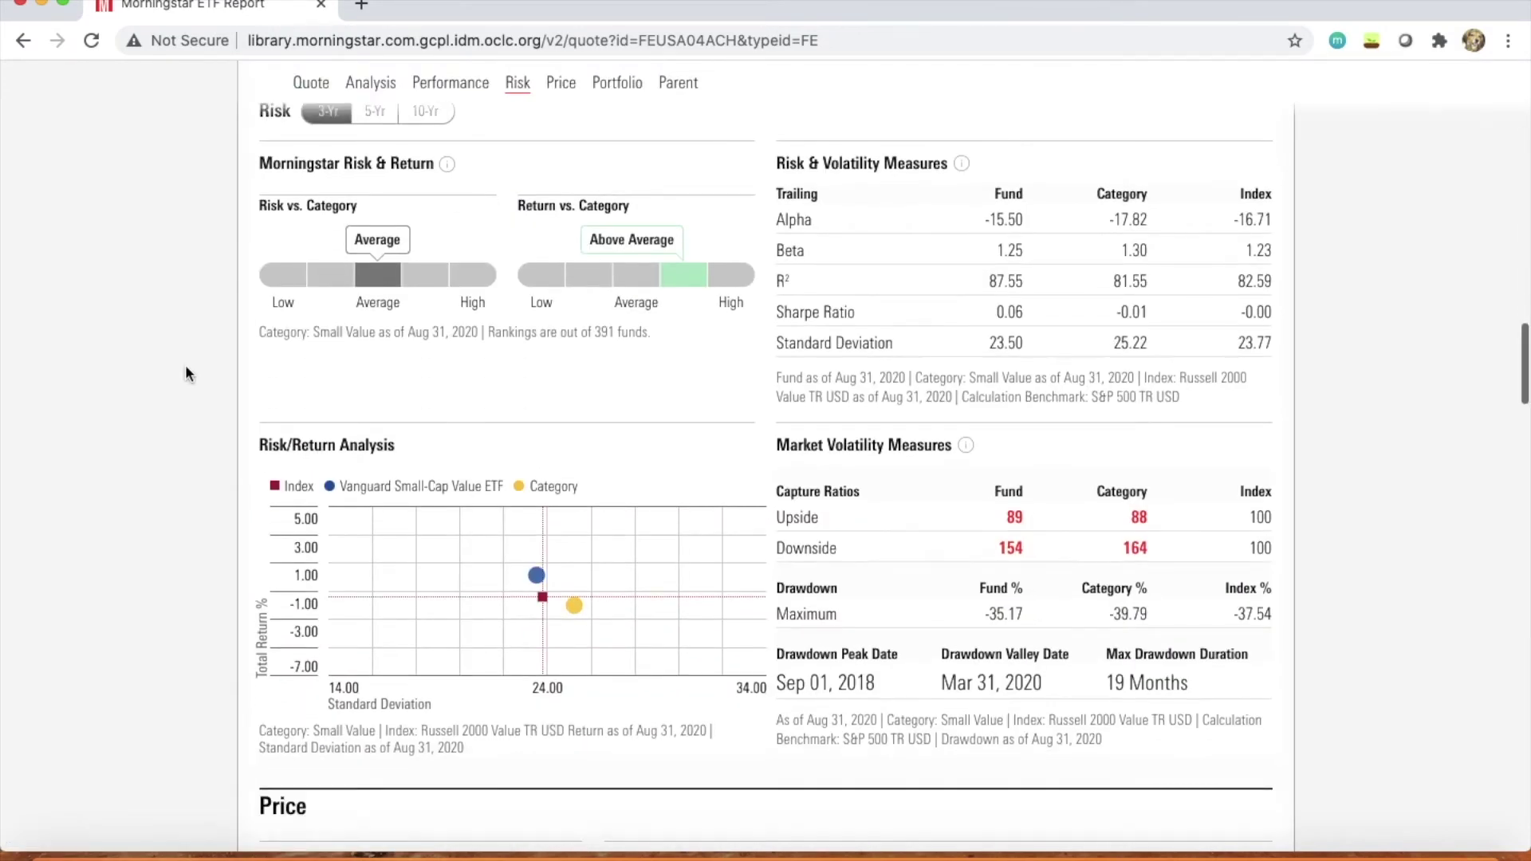
{"action": "left_click", "coordinate": [24, 40]}
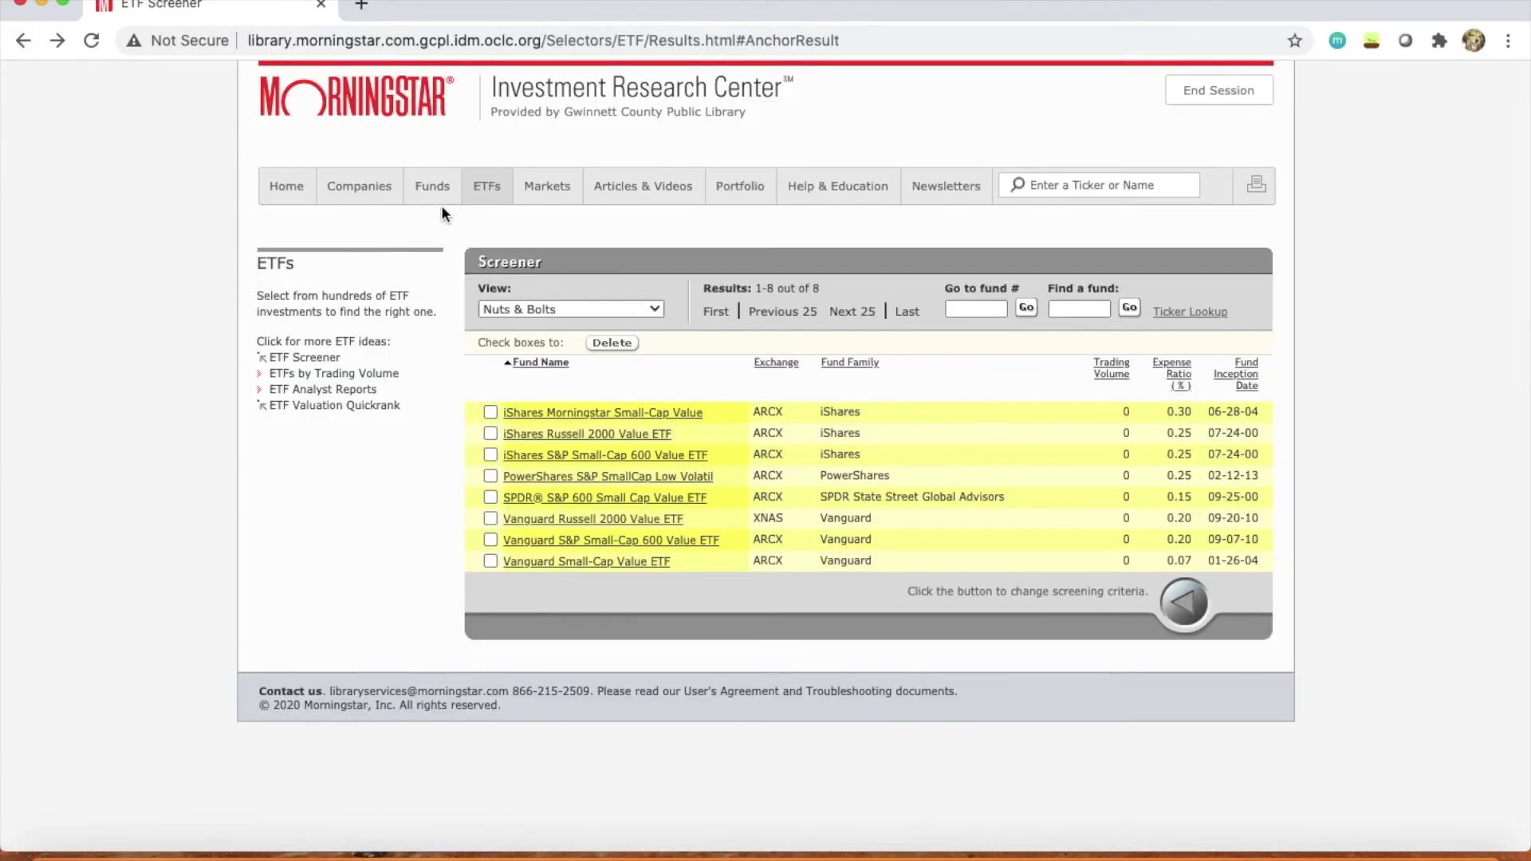
Open the fund screener in the Funds section and add the criterion Morningstar Rating >= Five Stars
{"action": "left_click", "coordinate": [435, 188]}
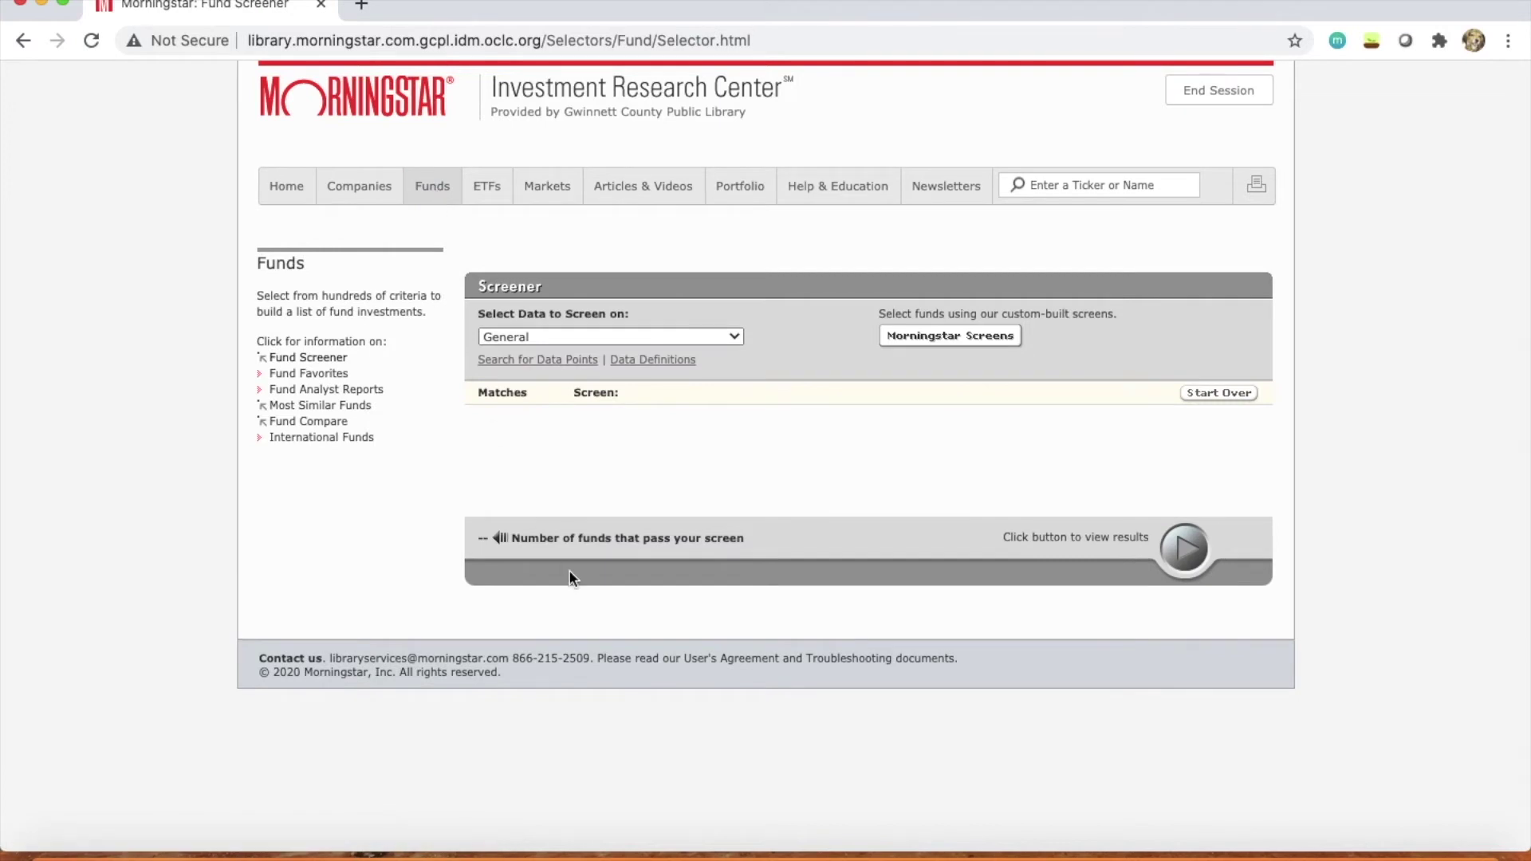
{"action": "left_click", "coordinate": [589, 345]}
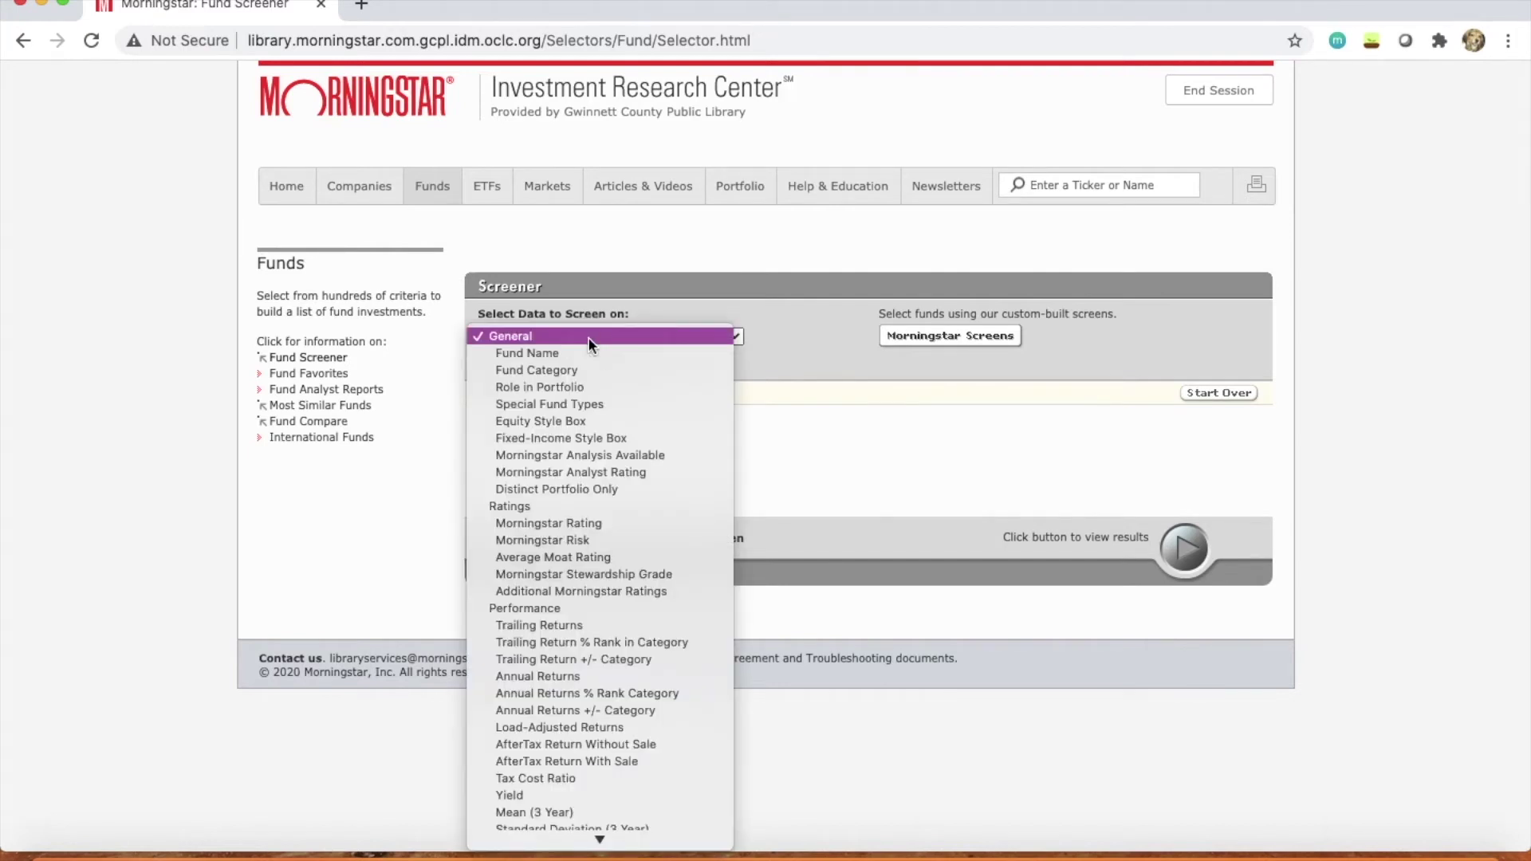
{"action": "scroll", "coordinate": [586, 548], "scroll_direction": "down", "scroll_amount": 8}
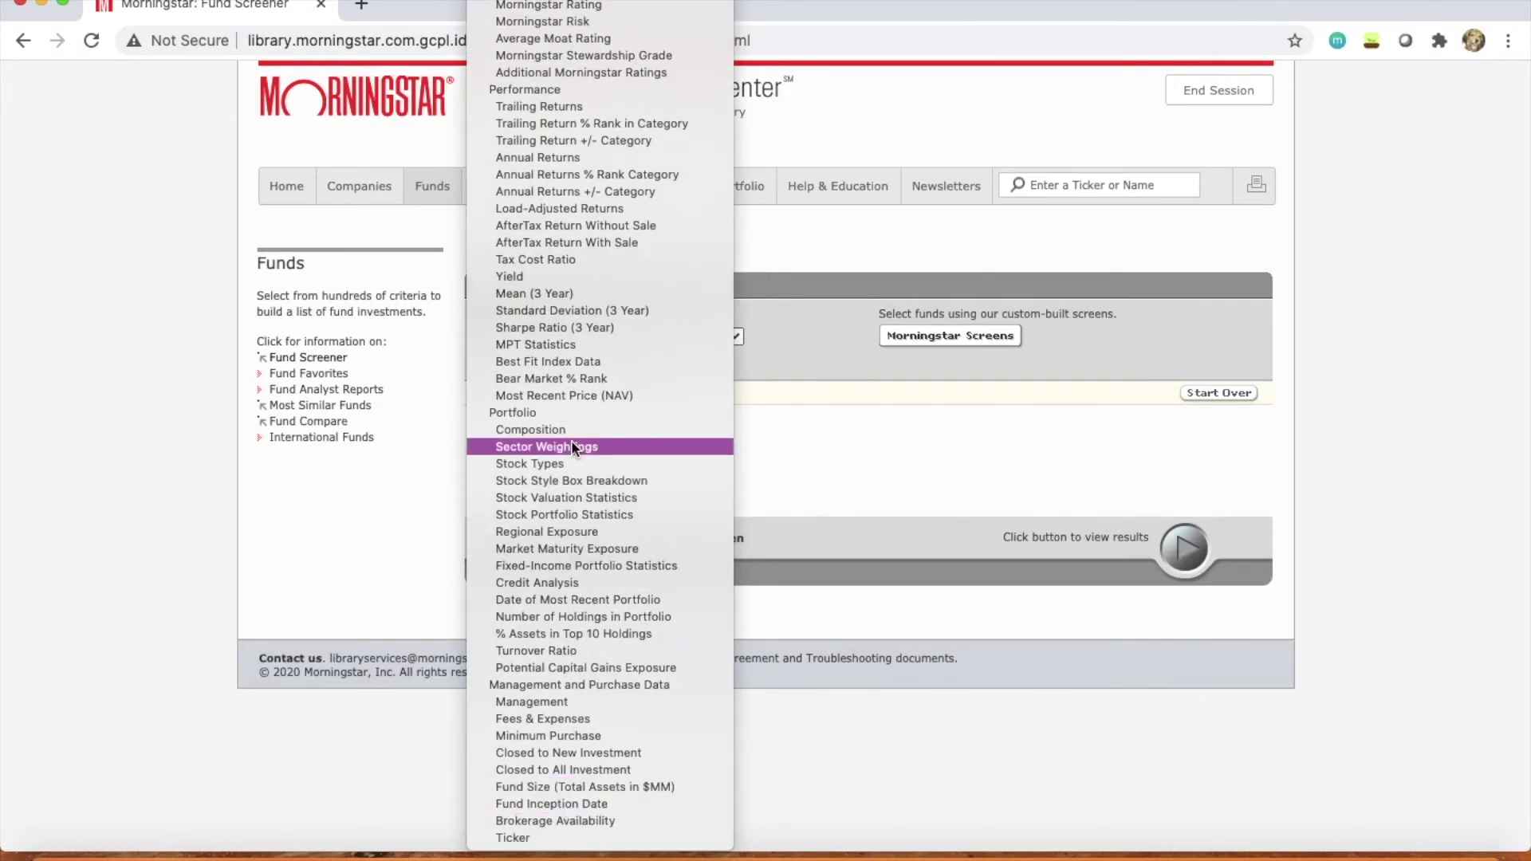
{"action": "scroll", "coordinate": [572, 448], "scroll_direction": "up", "scroll_amount": 3}
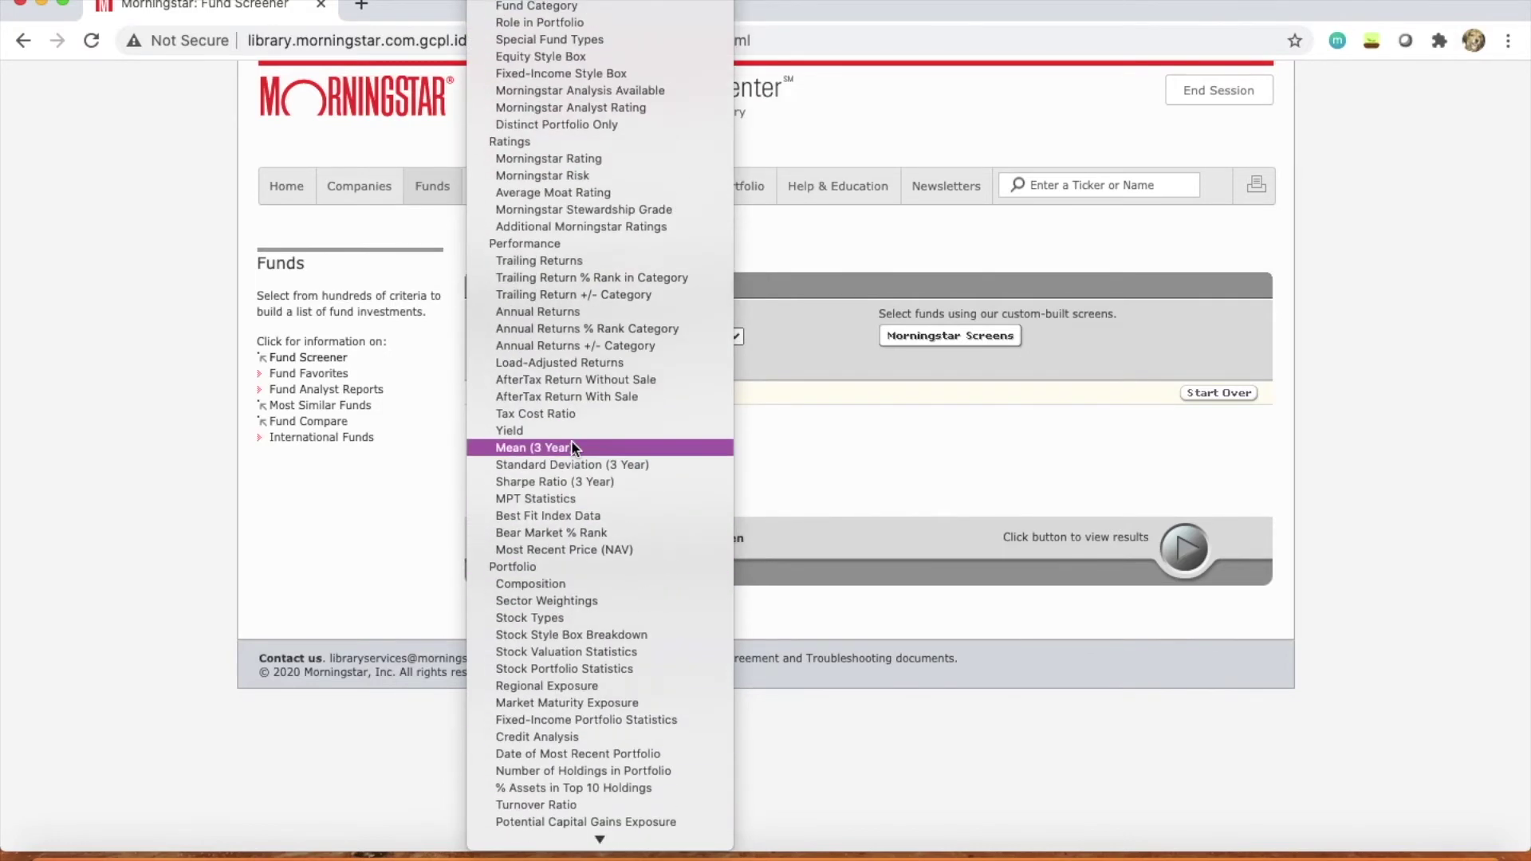
{"action": "left_click", "coordinate": [580, 159]}
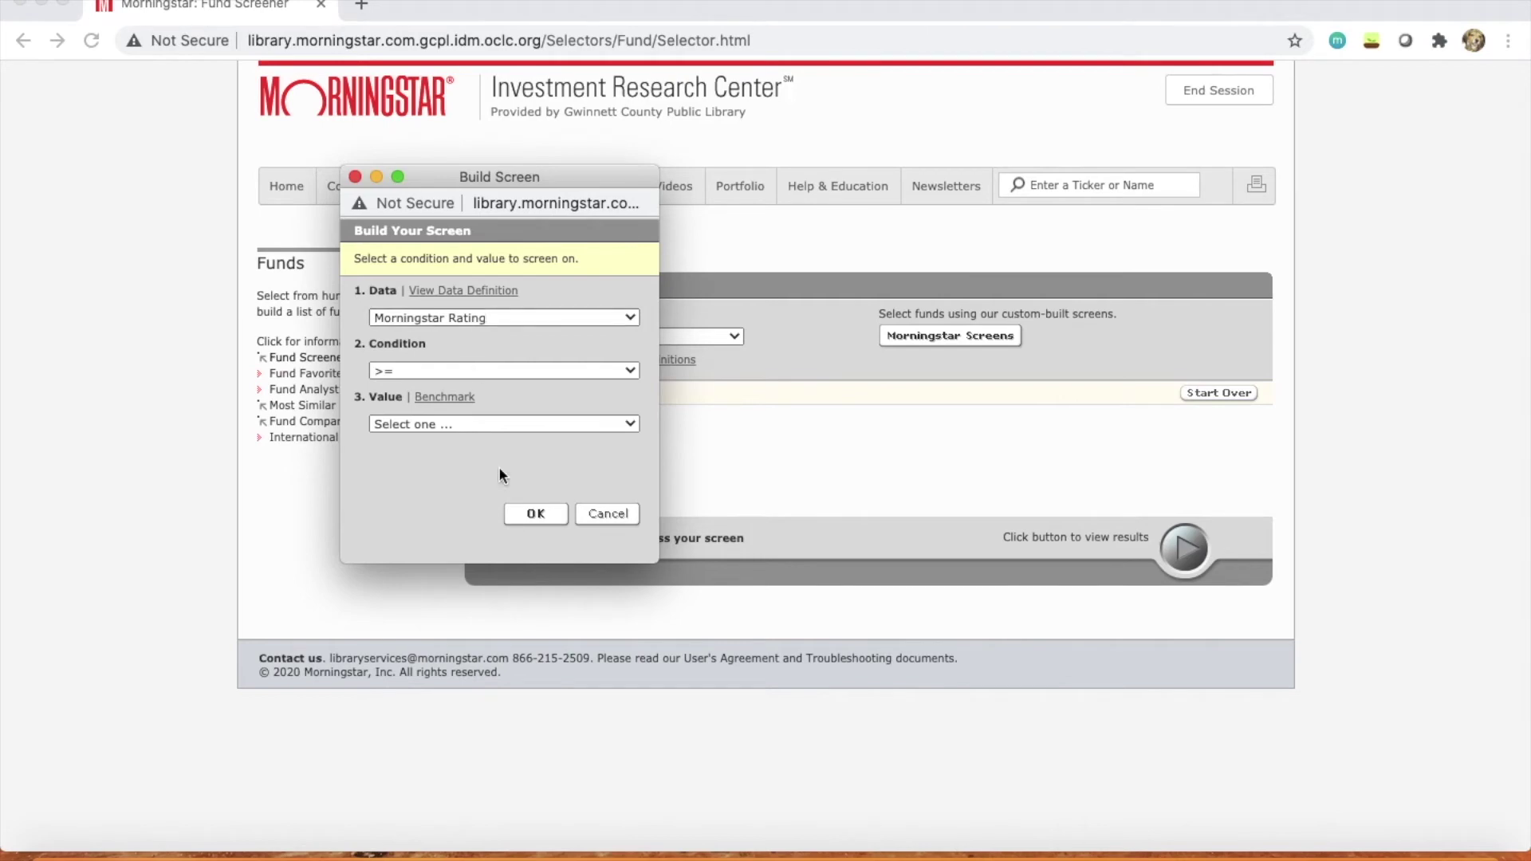
{"action": "left_click", "coordinate": [481, 422]}
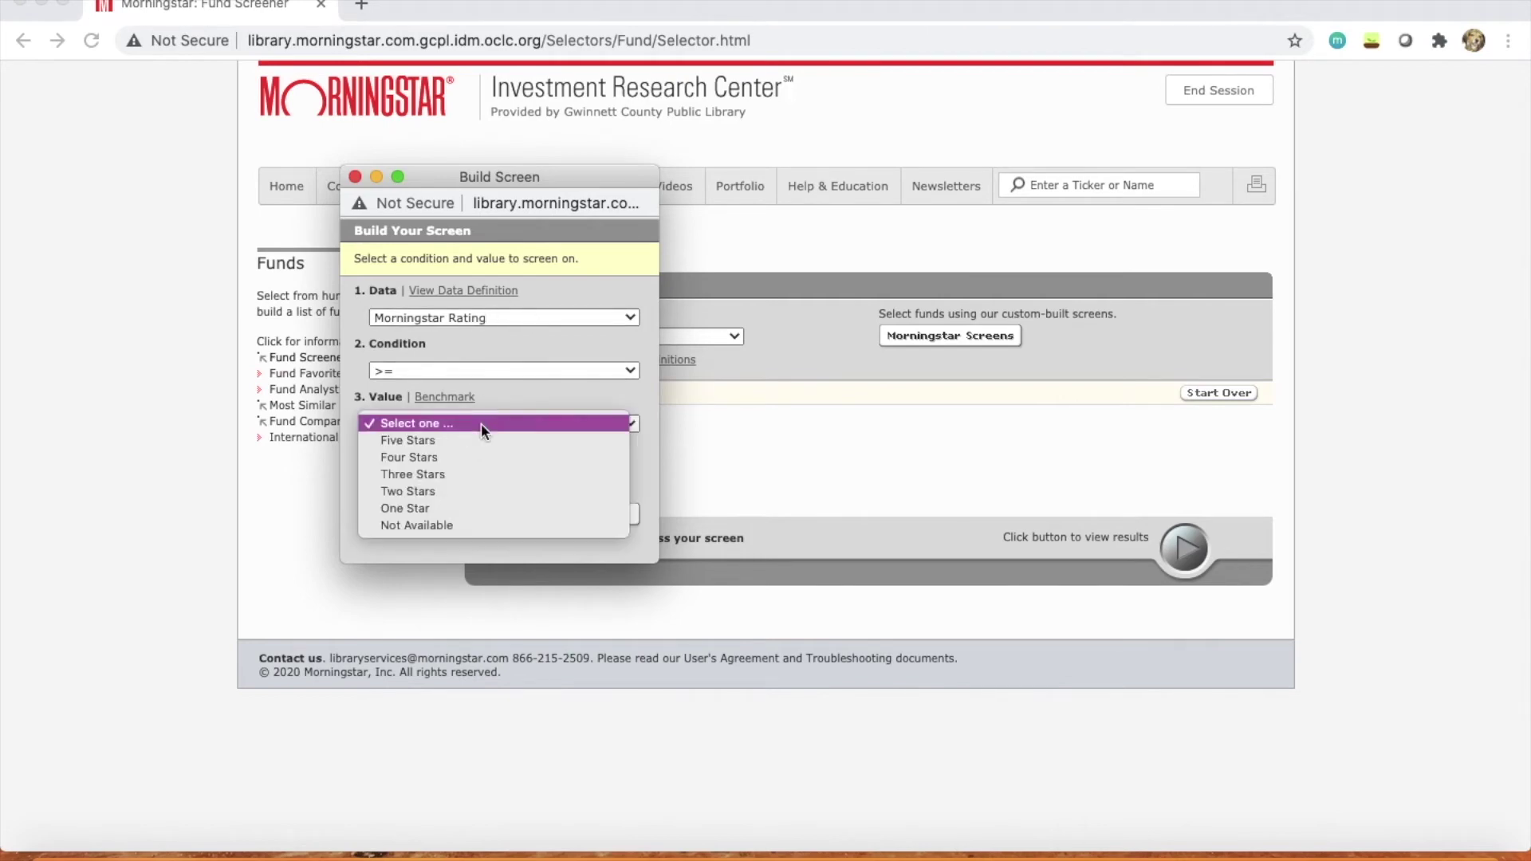
{"action": "left_click", "coordinate": [453, 439]}
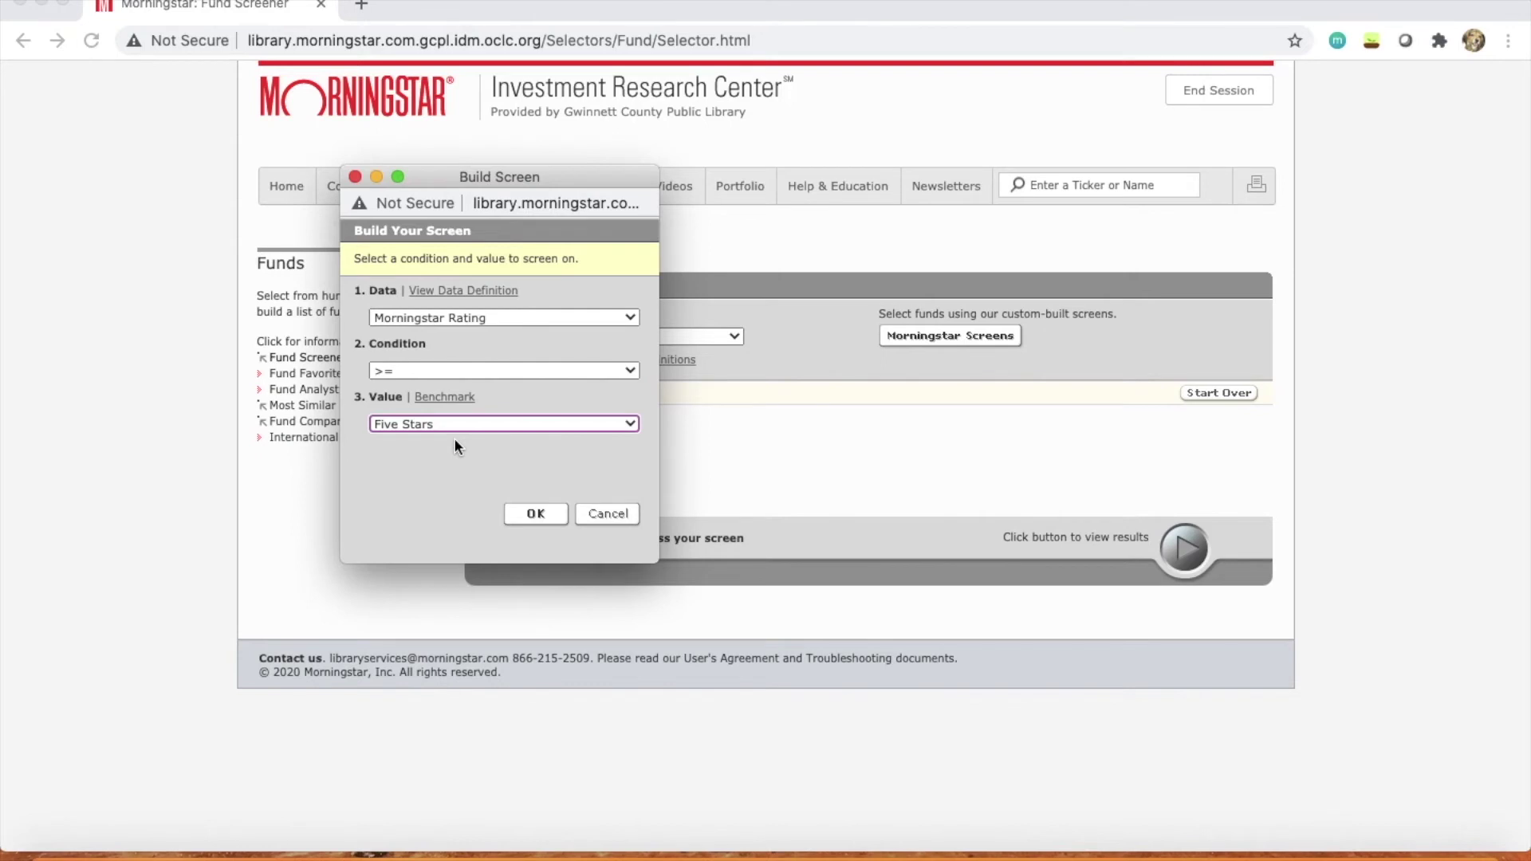
{"action": "left_click", "coordinate": [535, 516]}
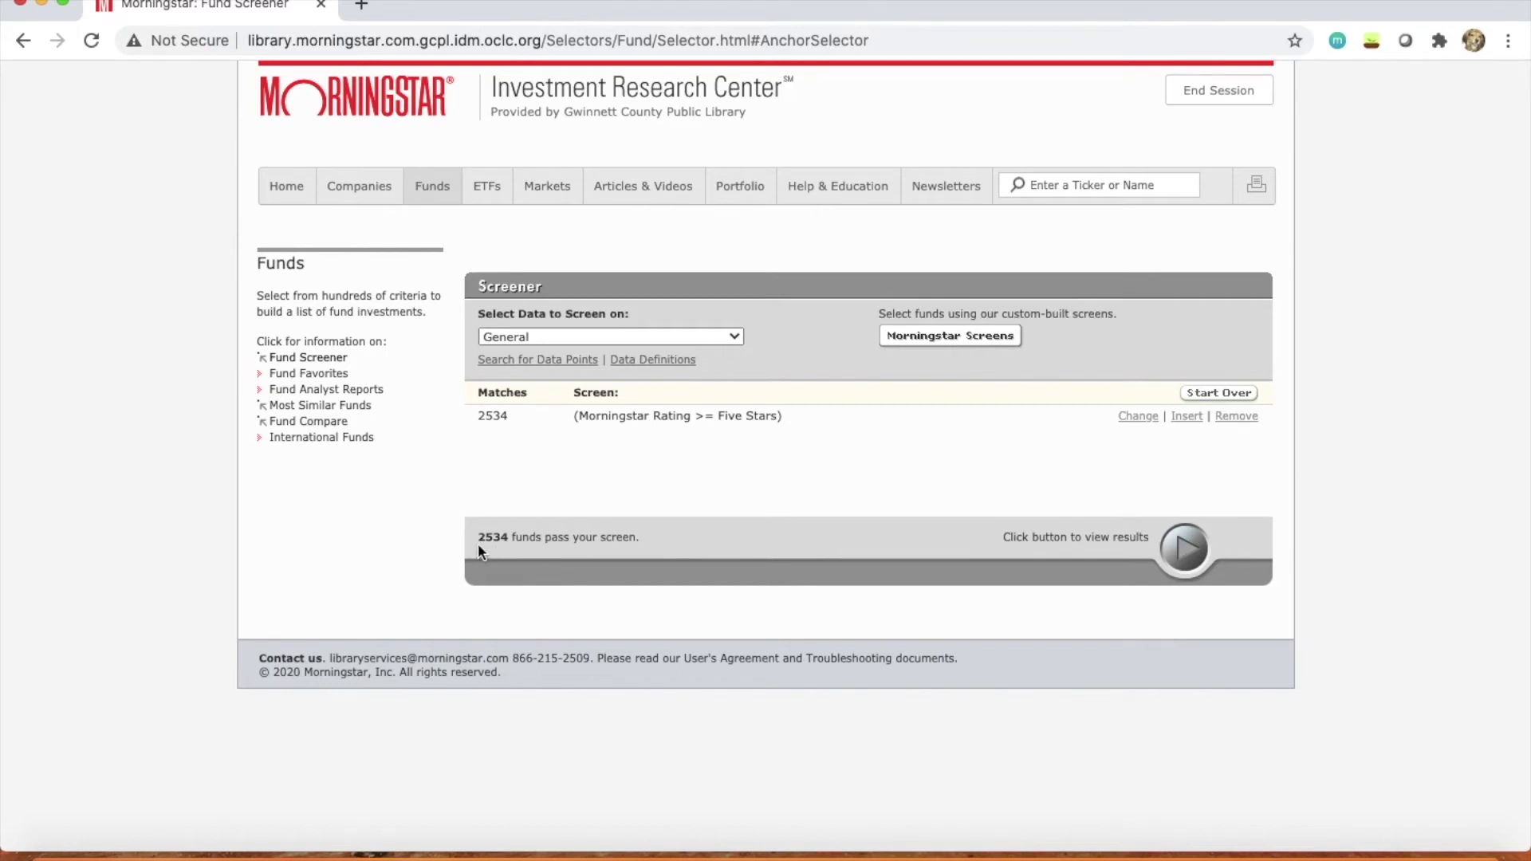
Try adding the criterion % Cash = Category average to the fund screen, and remove it again
{"action": "left_click", "coordinate": [559, 343]}
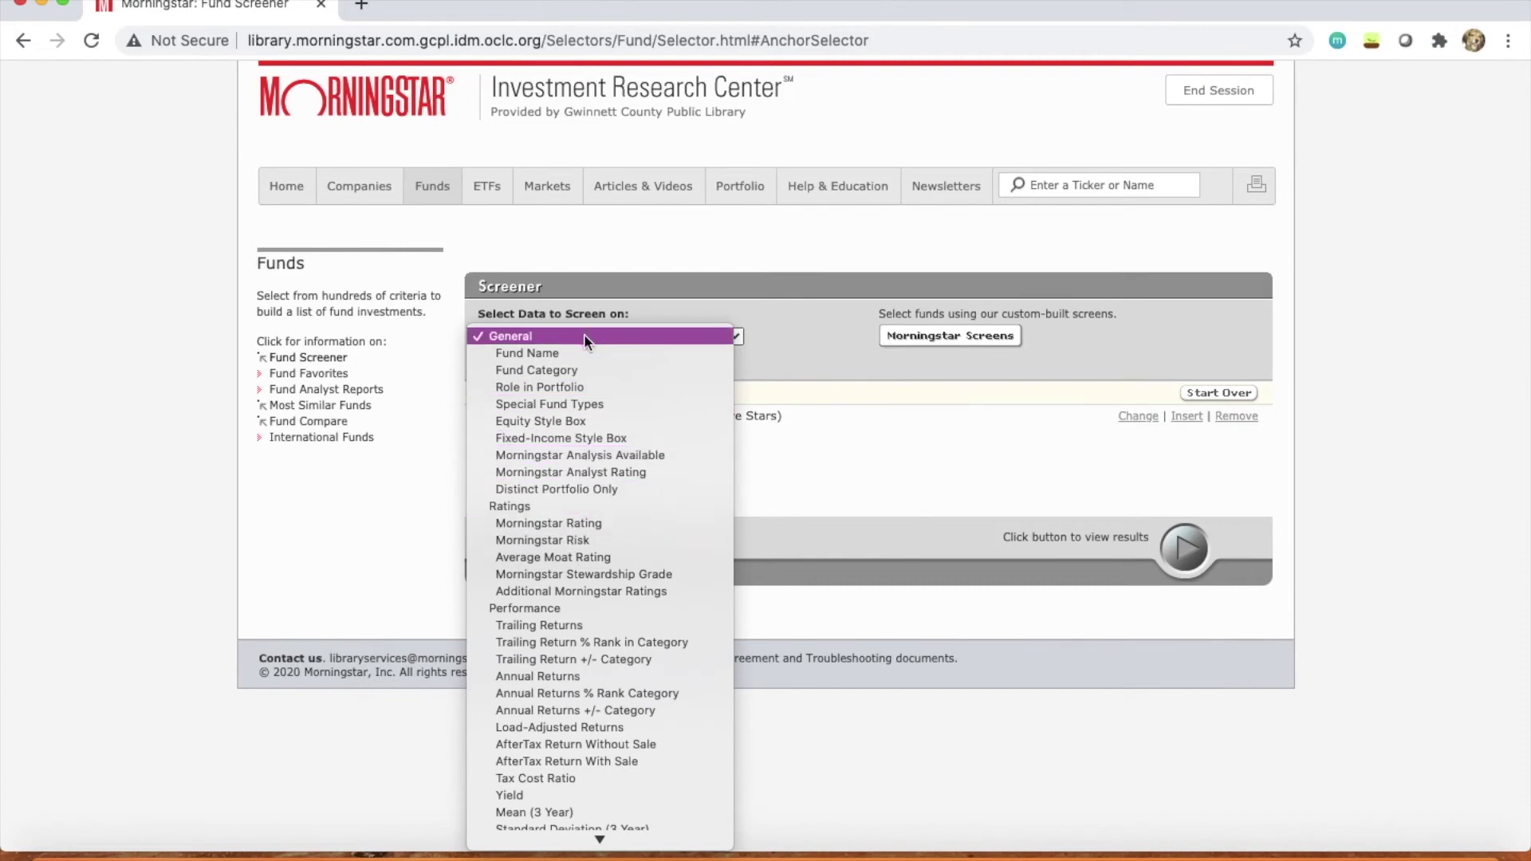
{"action": "scroll", "coordinate": [584, 422], "scroll_direction": "down", "scroll_amount": 3}
{"action": "scroll", "coordinate": [584, 419], "scroll_direction": "down", "scroll_amount": 10}
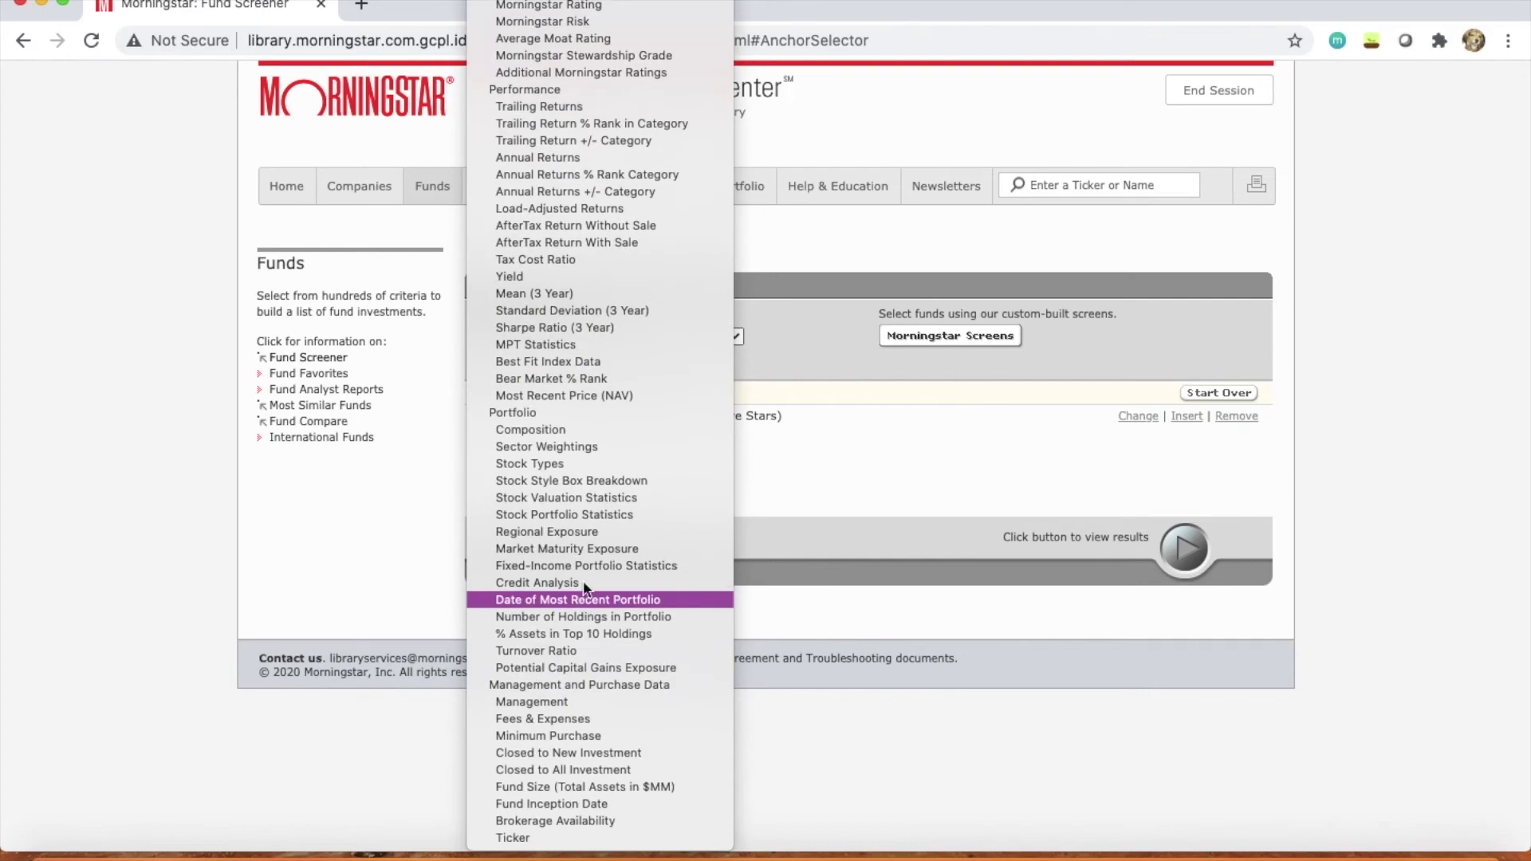
{"action": "left_click", "coordinate": [555, 435]}
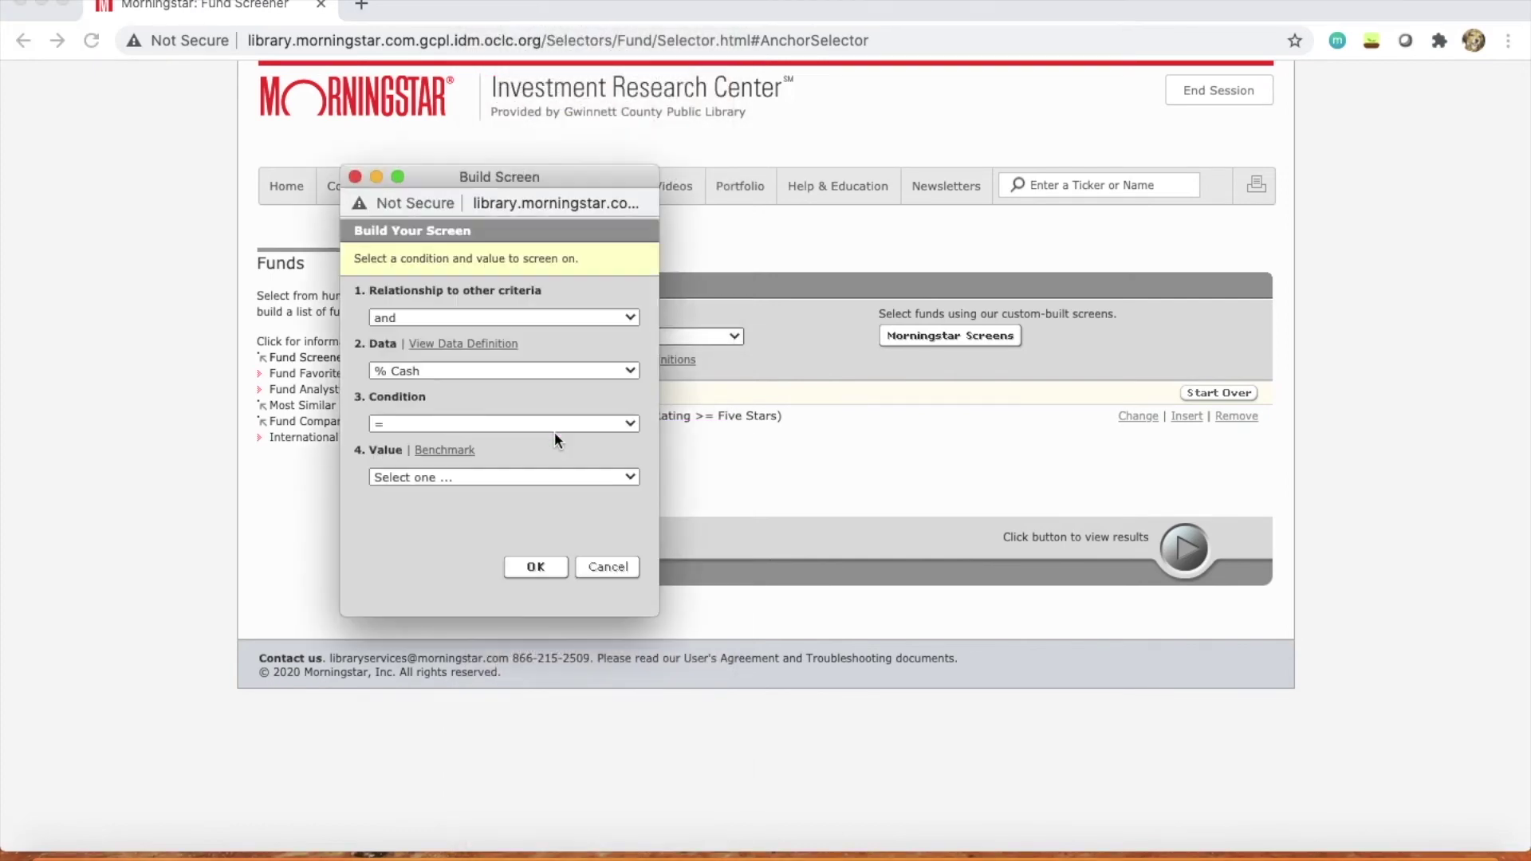
{"action": "left_click", "coordinate": [504, 476]}
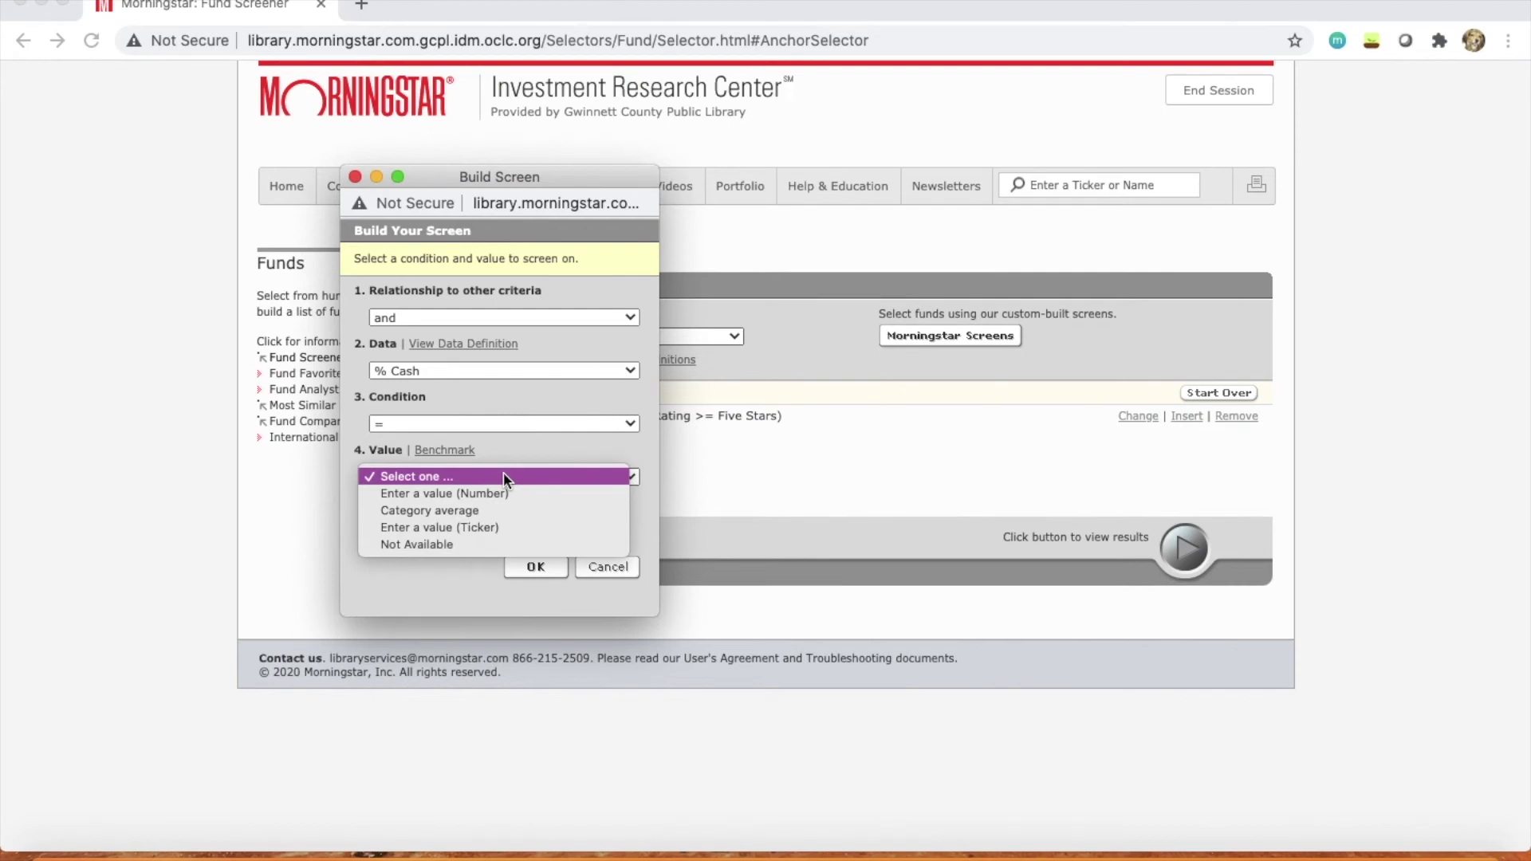
{"action": "left_click", "coordinate": [504, 505]}
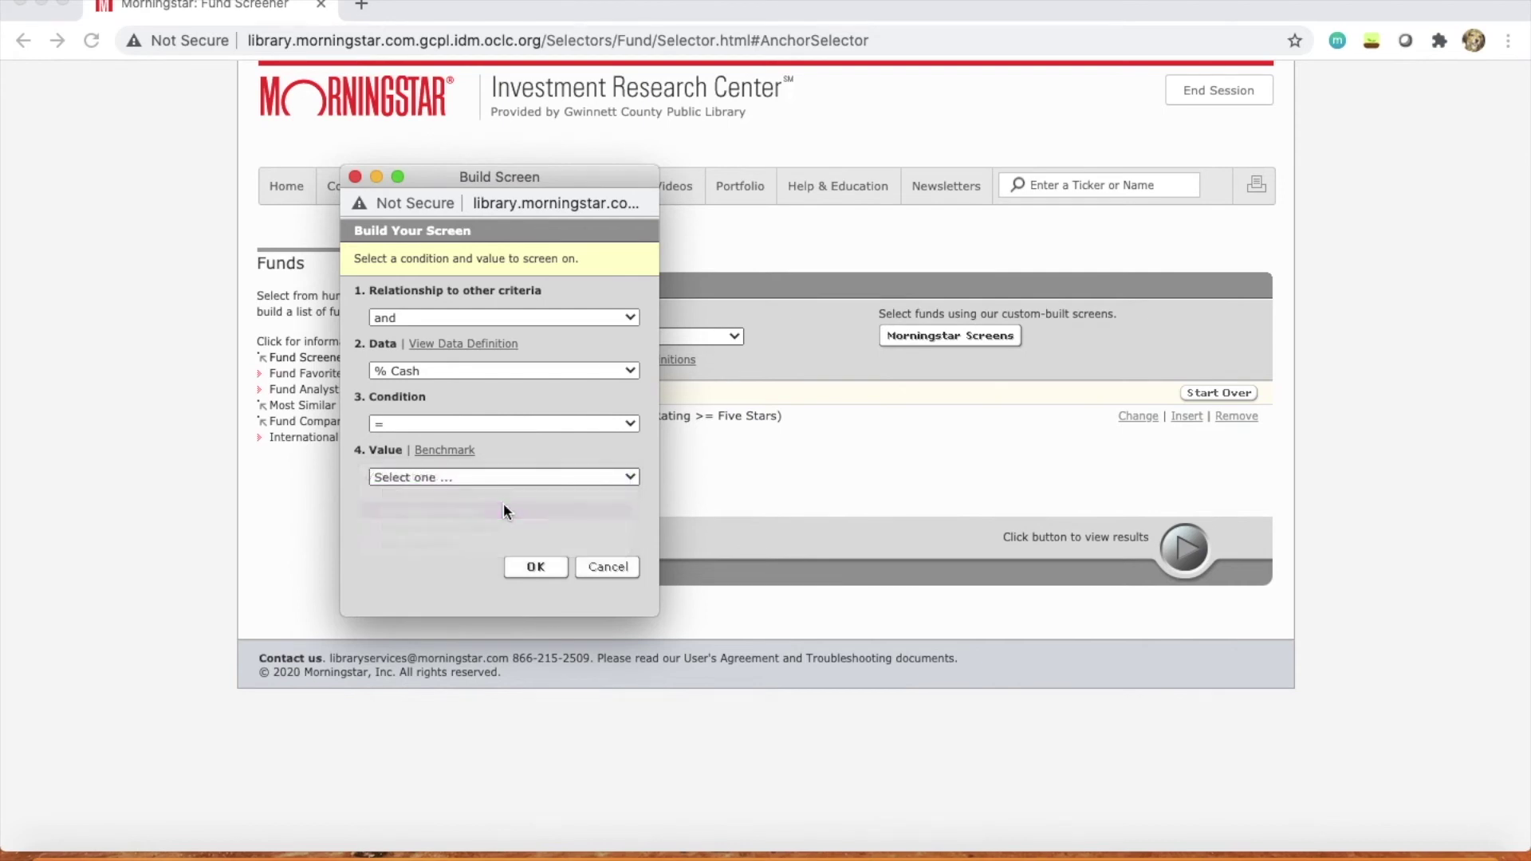
{"action": "left_click", "coordinate": [552, 567]}
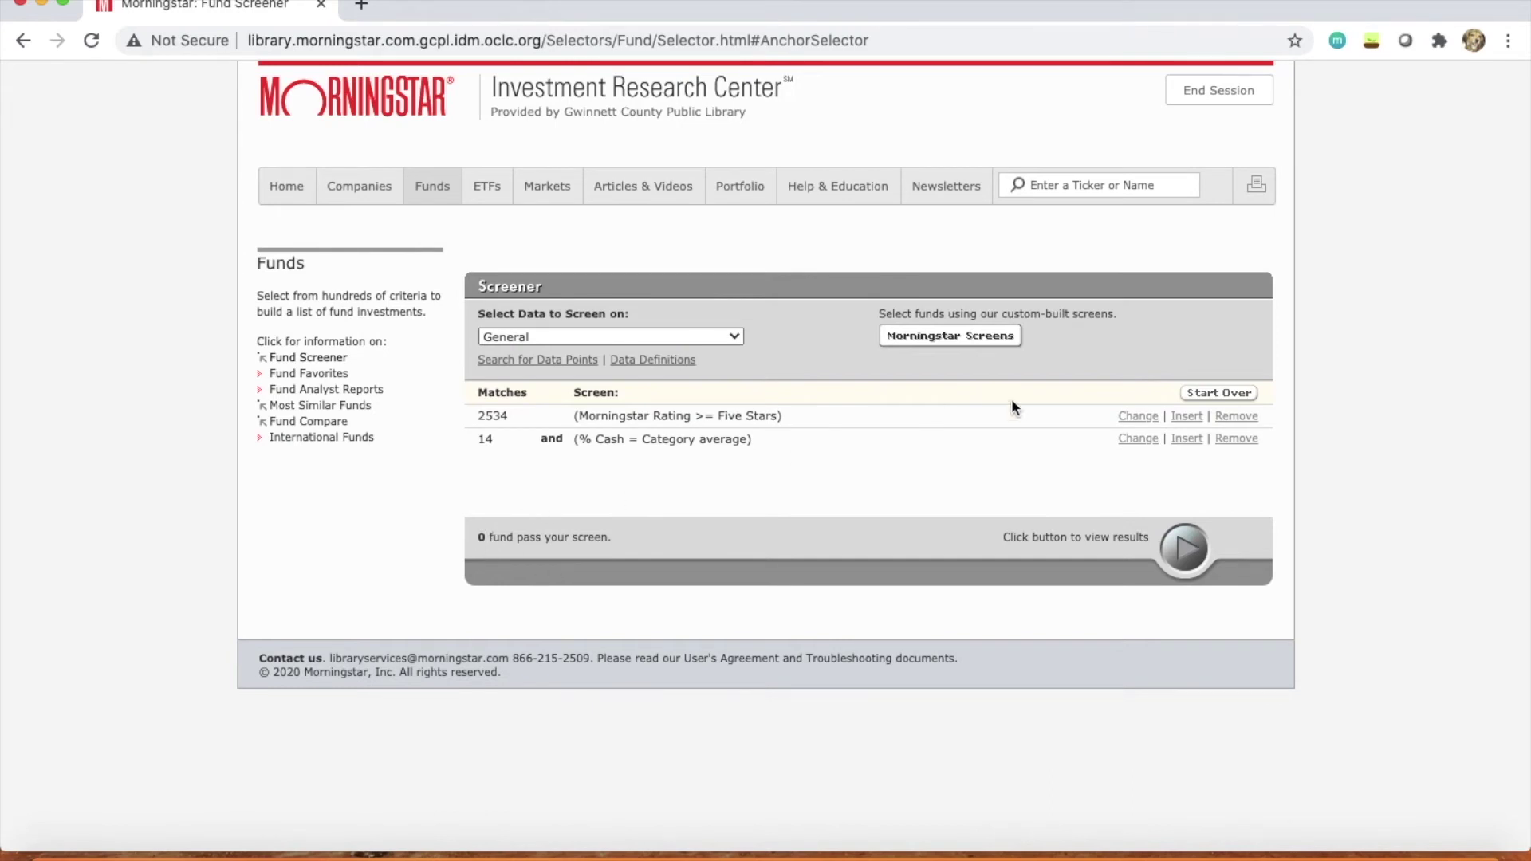
{"action": "left_click", "coordinate": [1229, 438]}
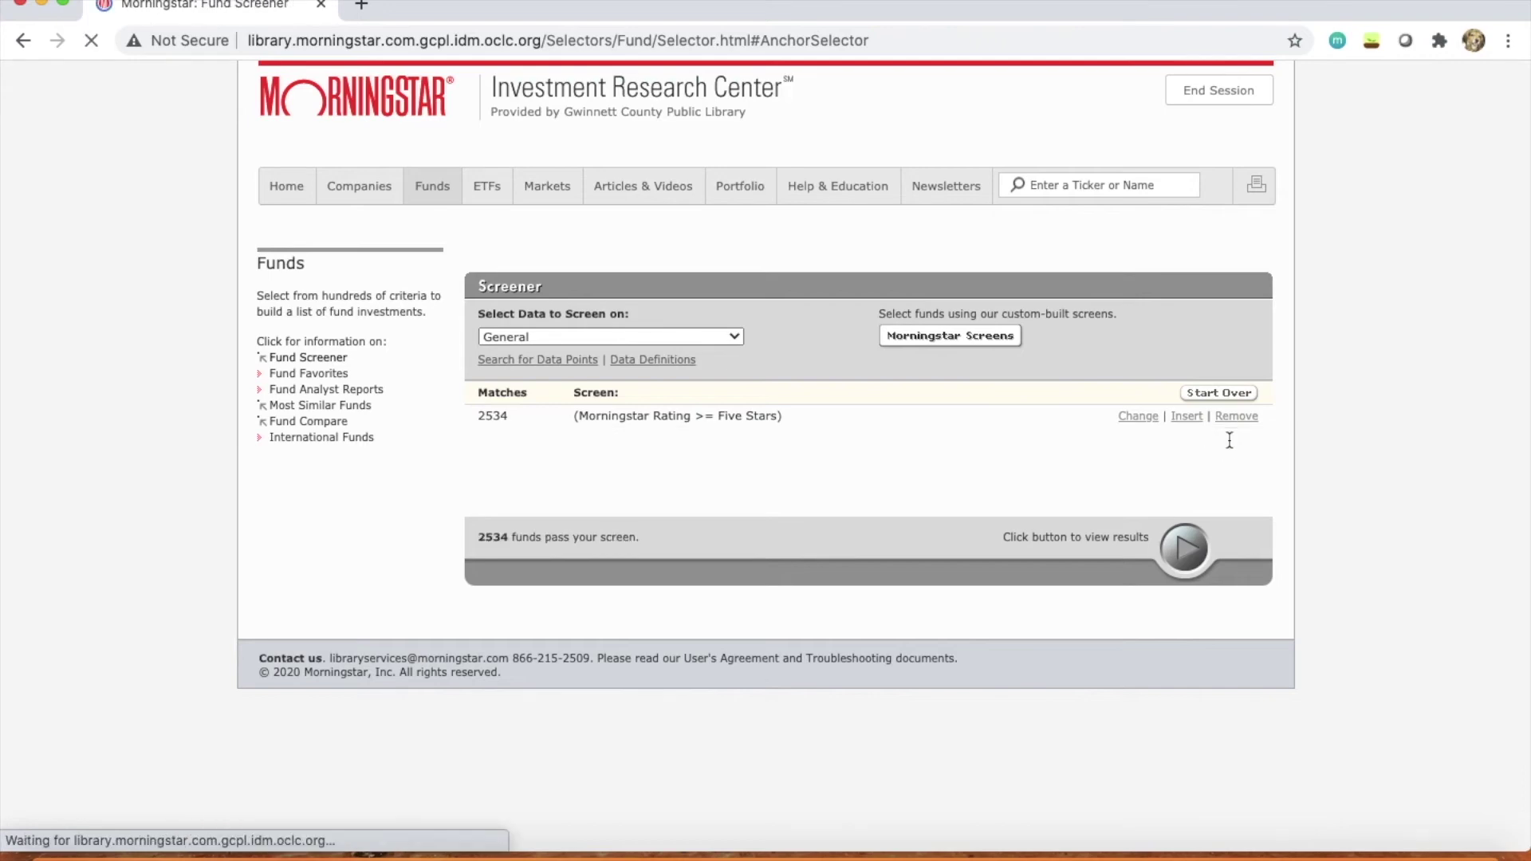
Add the criterion 2010 Annual Return >= Category average to the fund screen, combined with "and"
{"action": "left_click", "coordinate": [639, 337]}
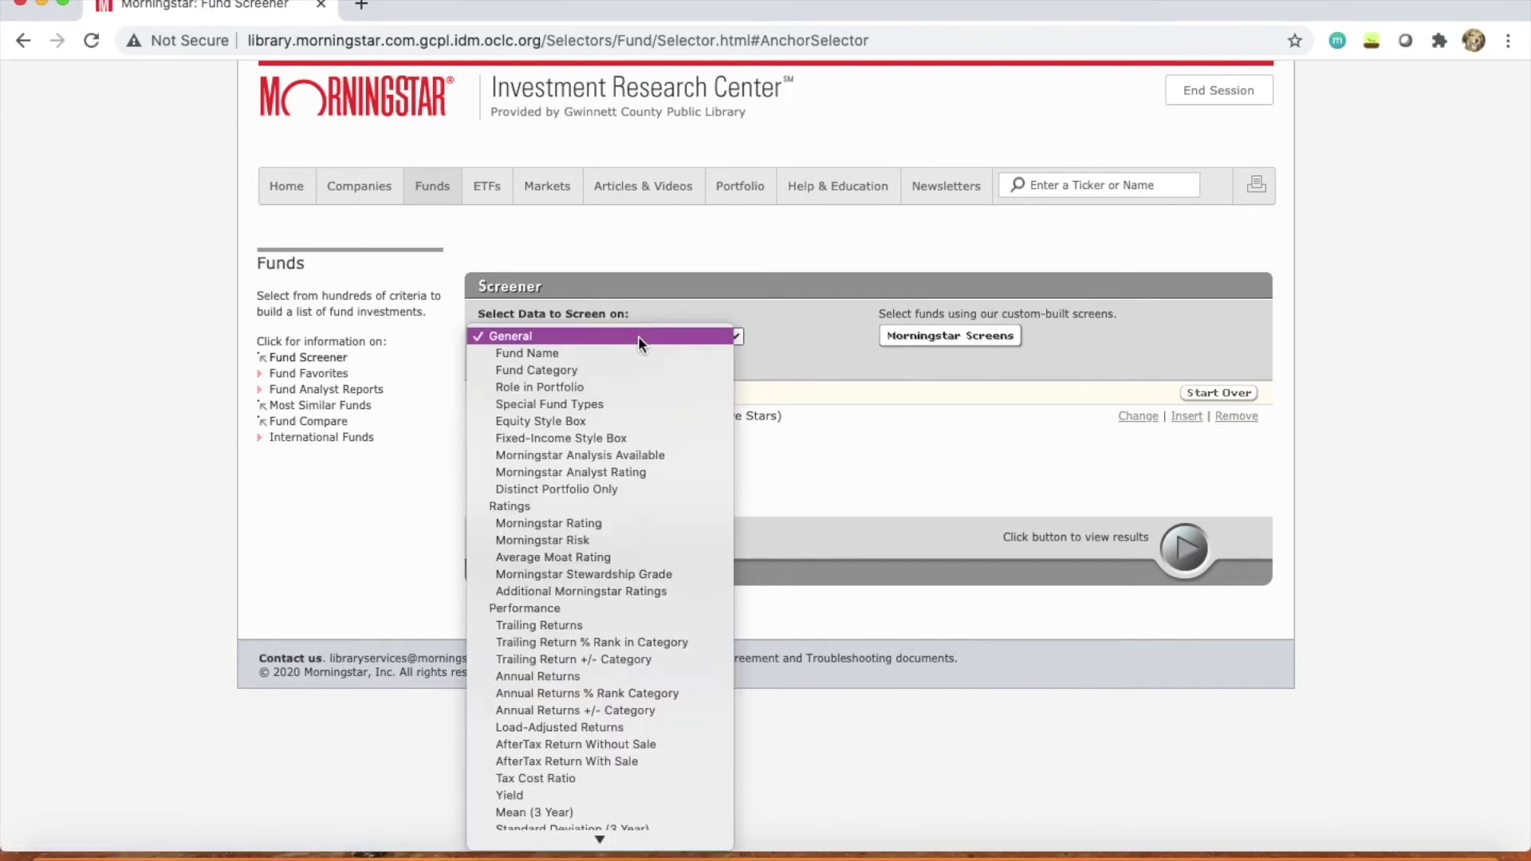
{"action": "scroll", "coordinate": [624, 528], "scroll_direction": "down", "scroll_amount": 1}
{"action": "scroll", "coordinate": [624, 528], "scroll_direction": "down", "scroll_amount": 2}
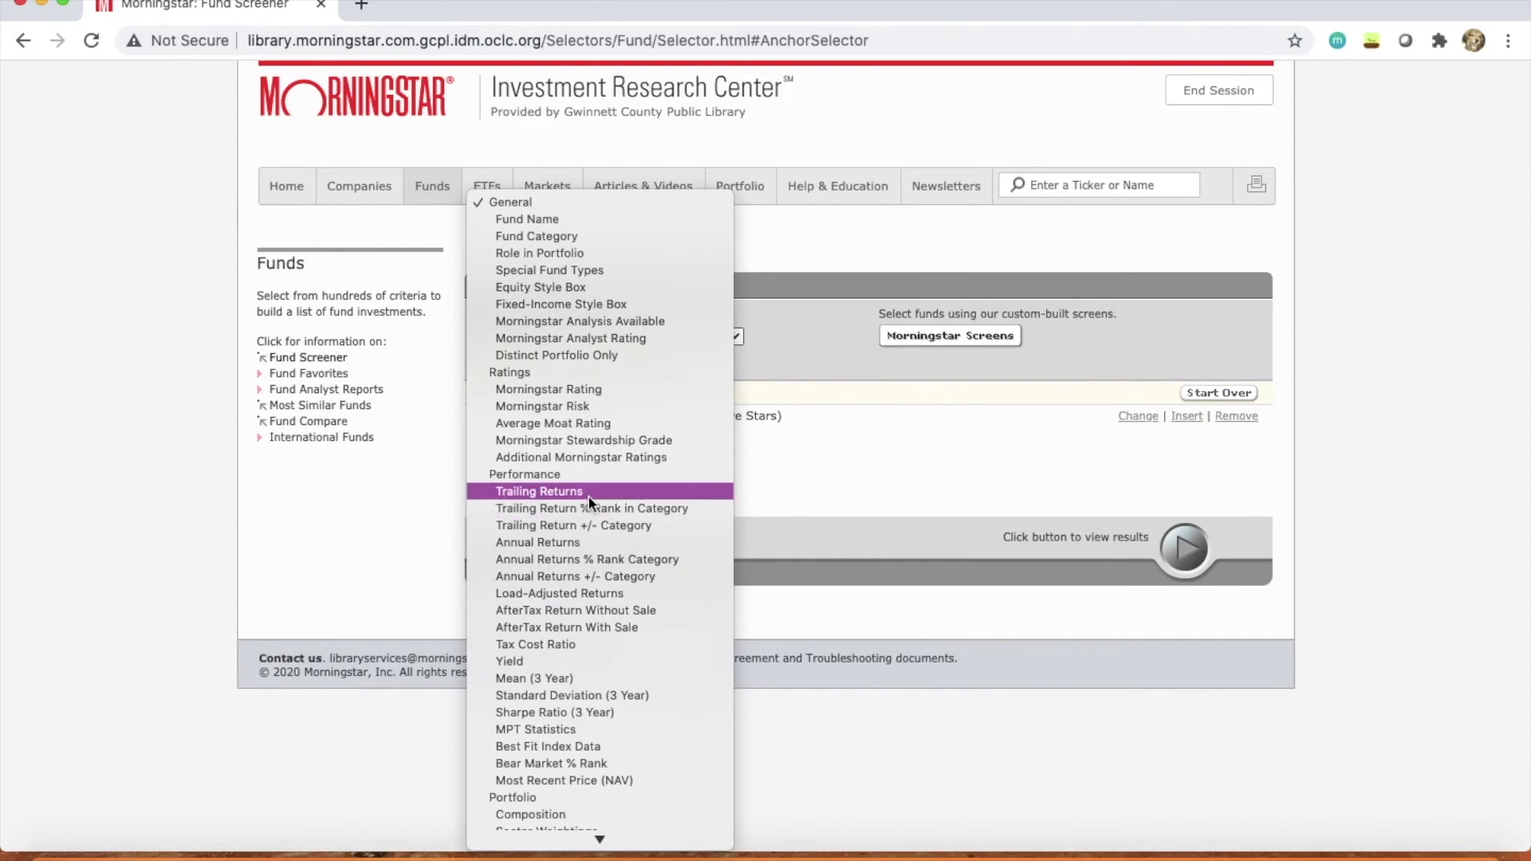
{"action": "left_click", "coordinate": [585, 542]}
{"action": "left_click", "coordinate": [509, 479]}
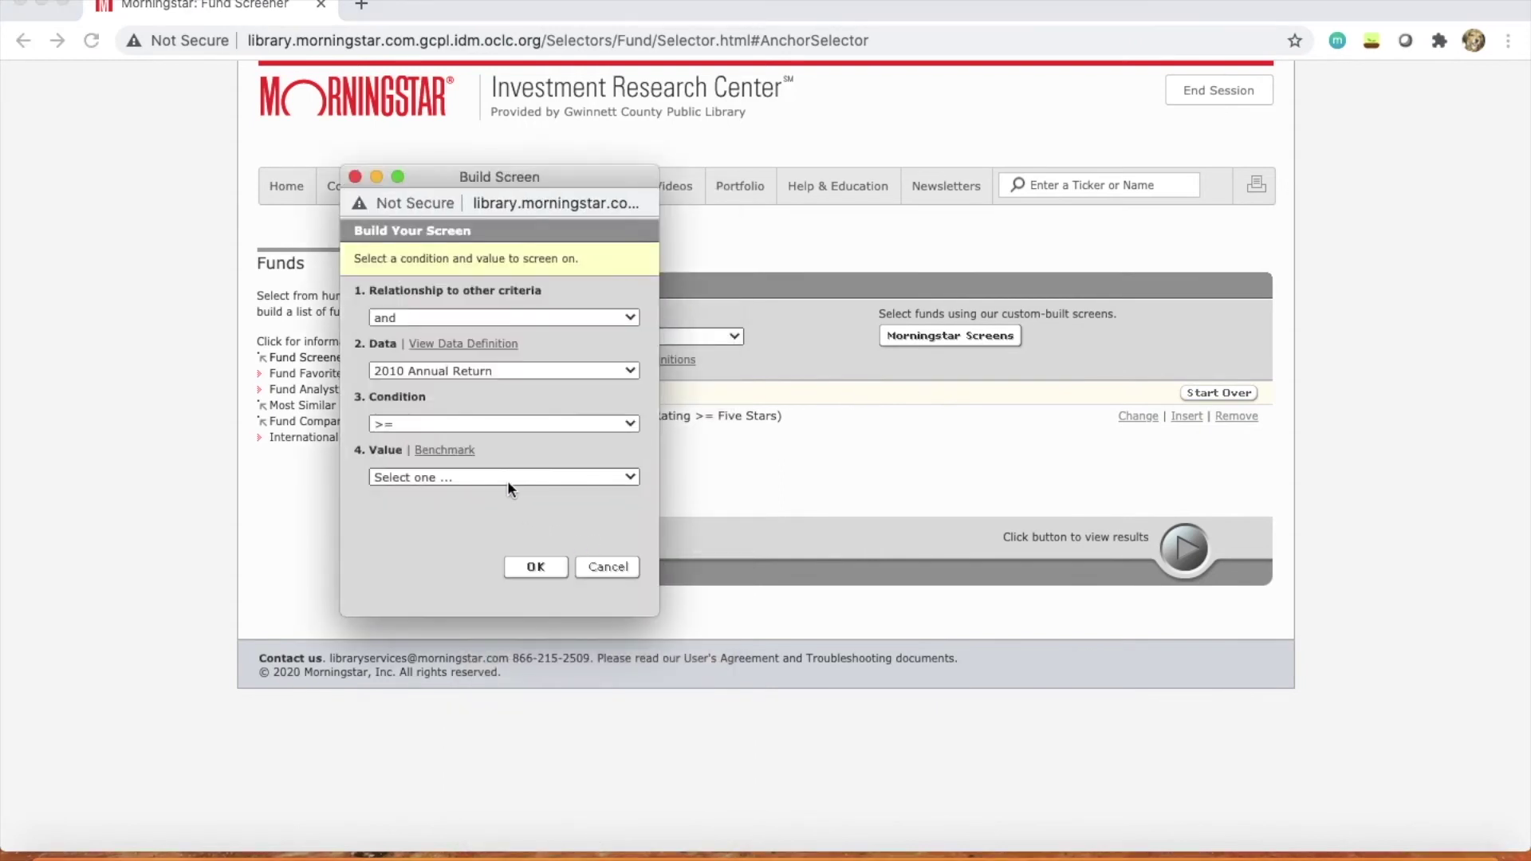
{"action": "left_click", "coordinate": [505, 511]}
{"action": "left_click", "coordinate": [536, 566]}
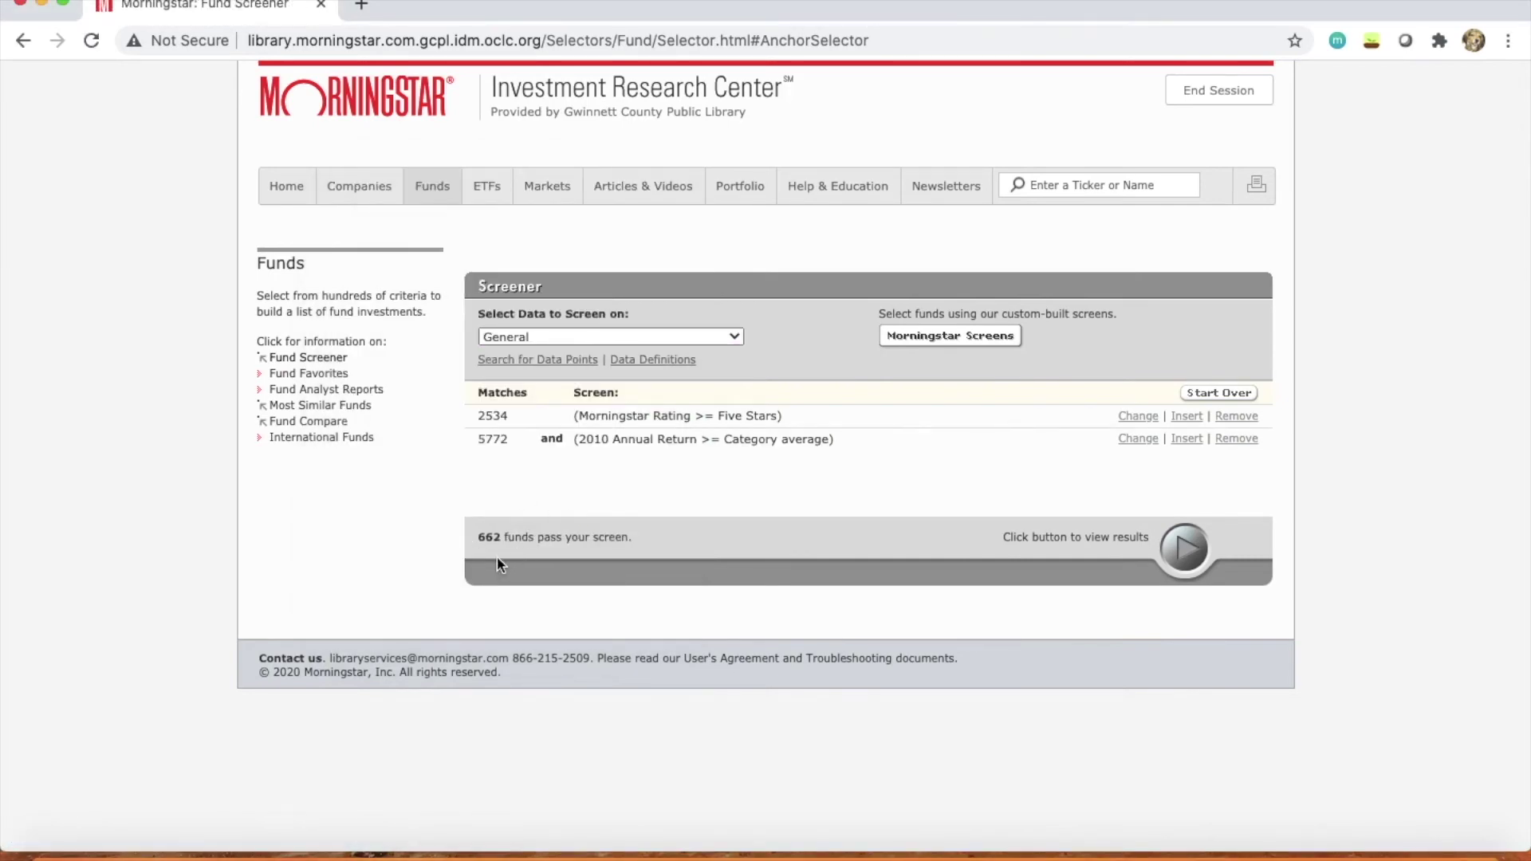
Display the funds that pass the screen, skim the list, and switch the results to the Portfolio view
{"action": "left_click", "coordinate": [1163, 551]}
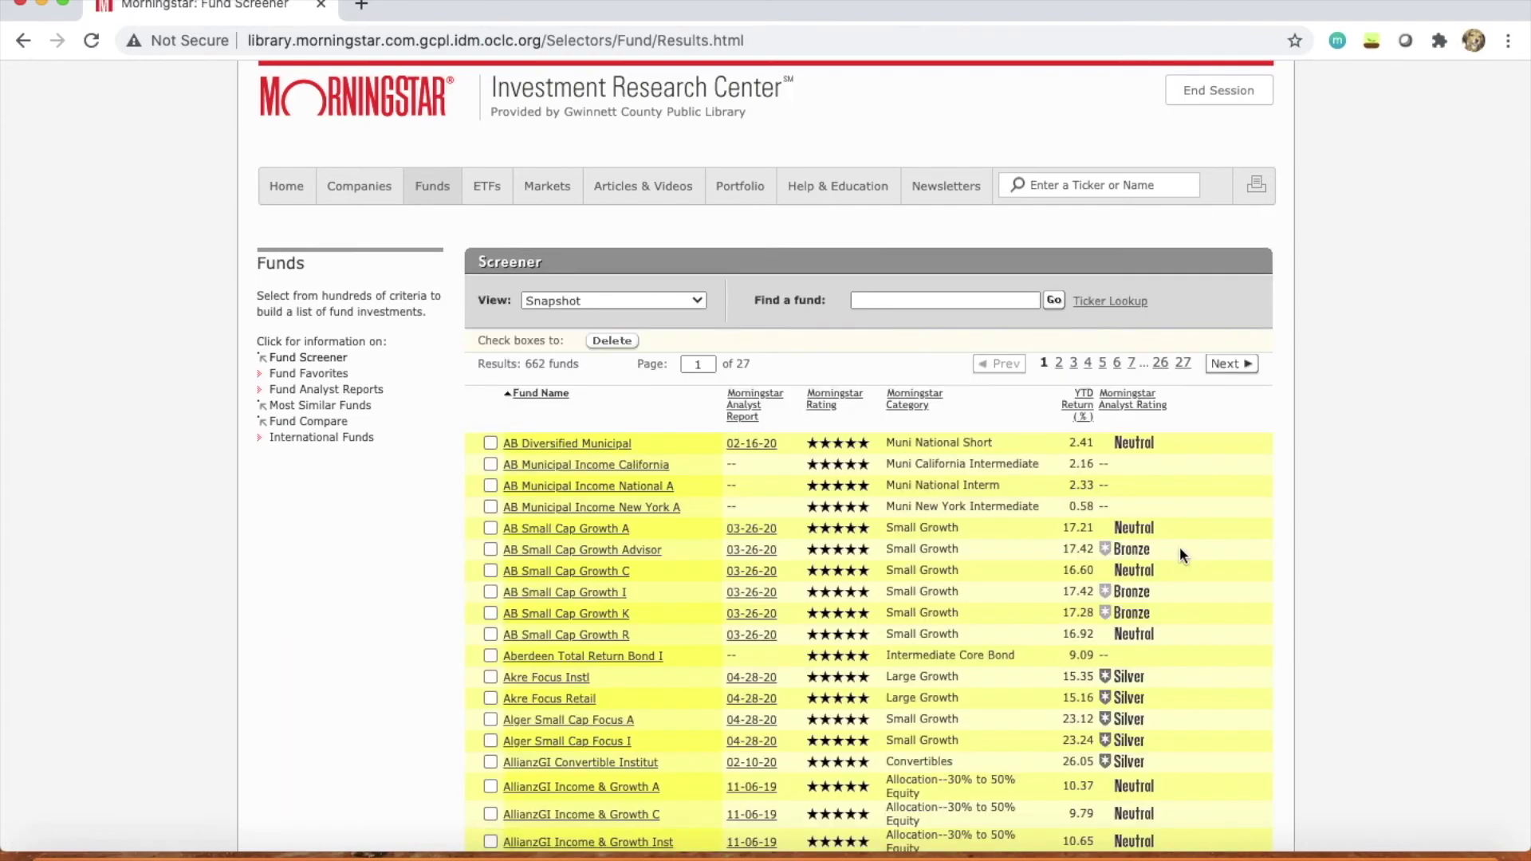
{"action": "scroll", "coordinate": [912, 572], "scroll_direction": "down", "scroll_amount": 10}
{"action": "scroll", "coordinate": [912, 572], "scroll_direction": "up", "scroll_amount": 9}
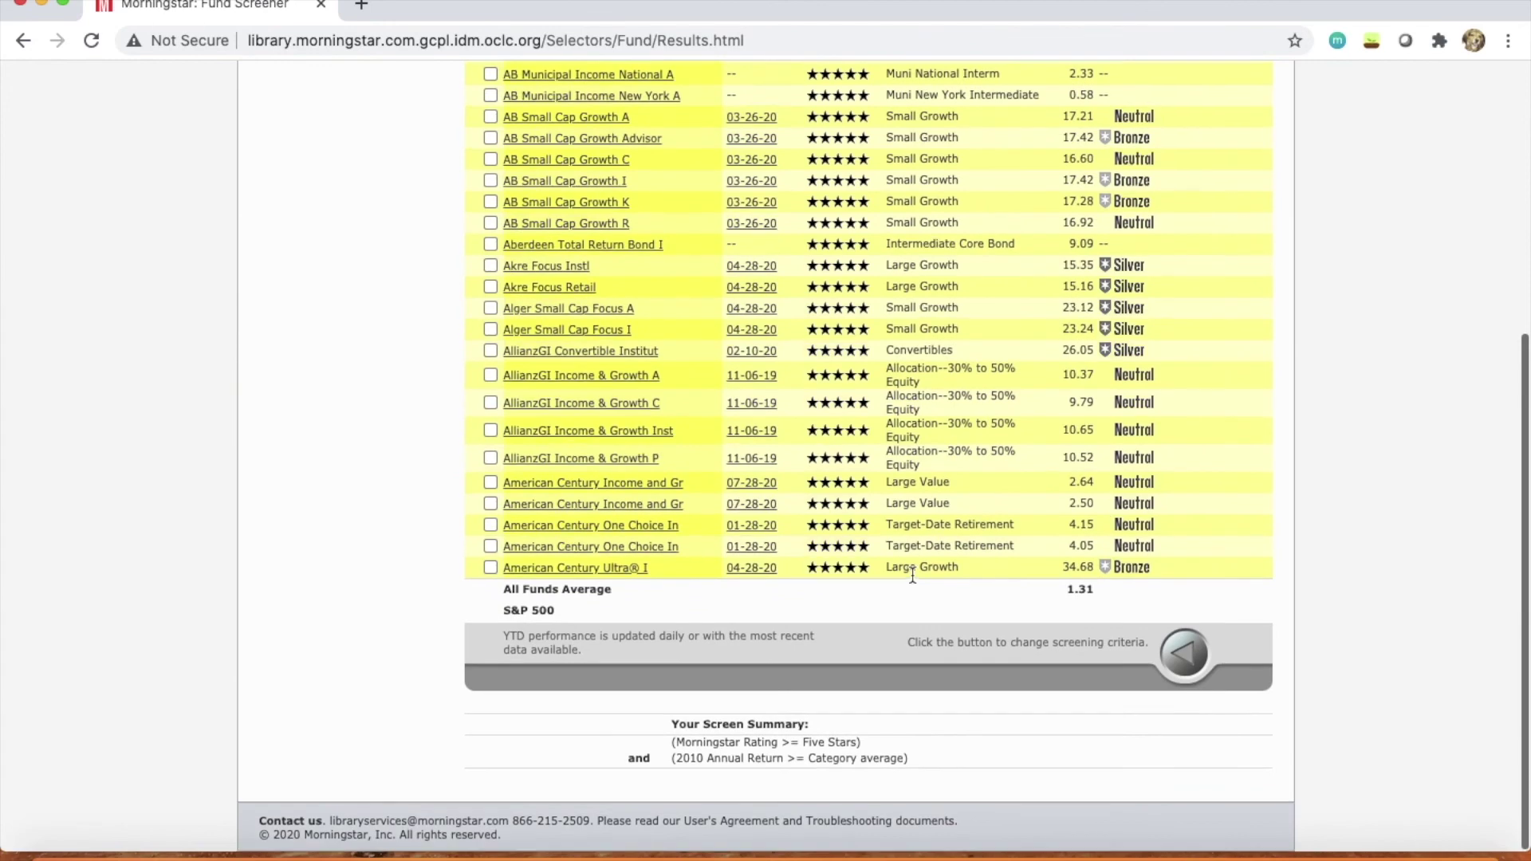
{"action": "scroll", "coordinate": [912, 573], "scroll_direction": "up", "scroll_amount": 1}
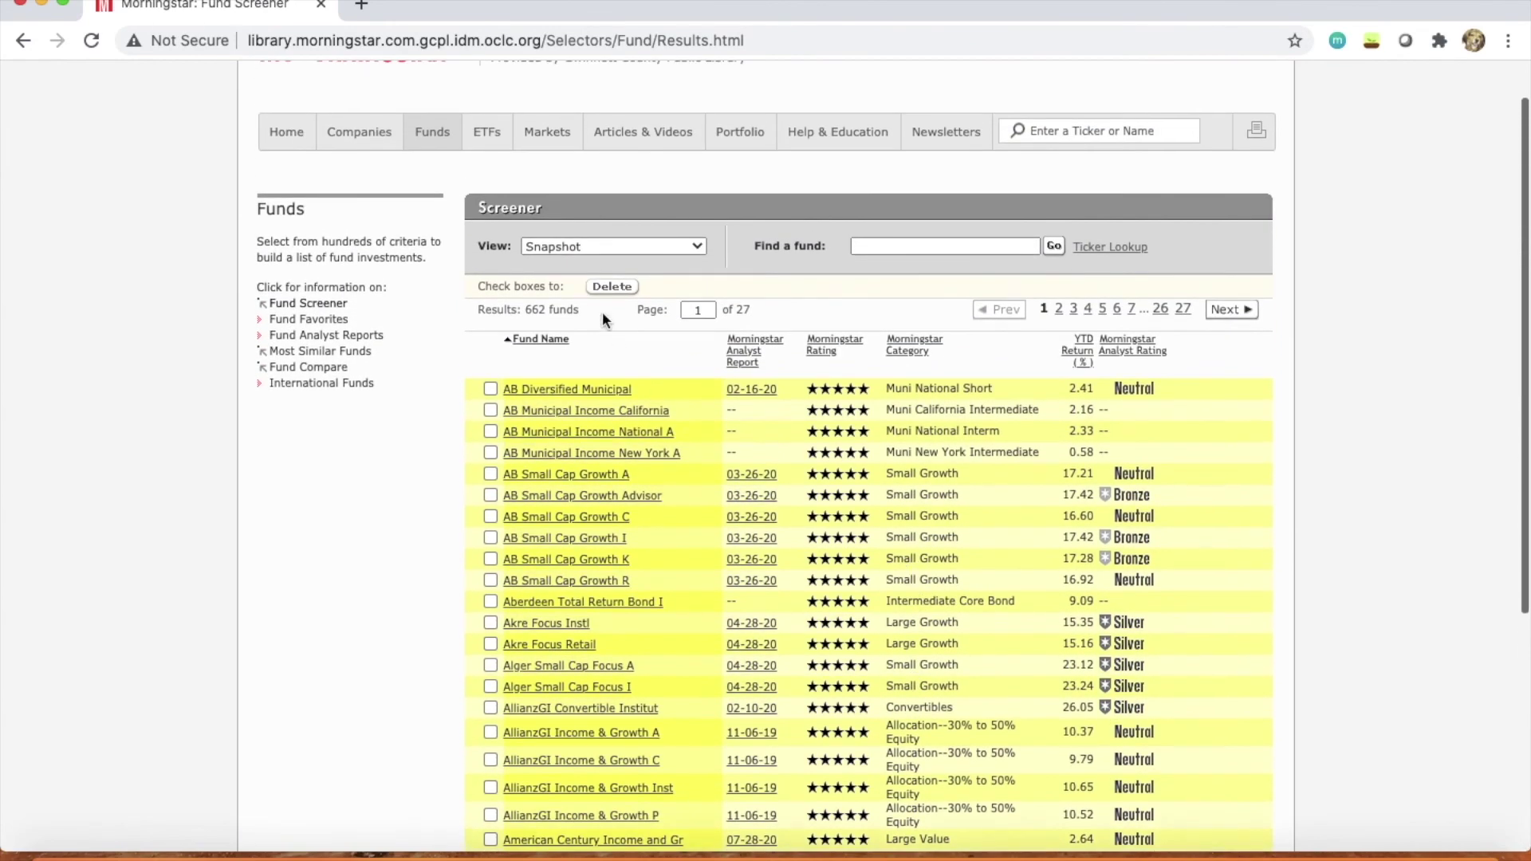
{"action": "left_click", "coordinate": [571, 244]}
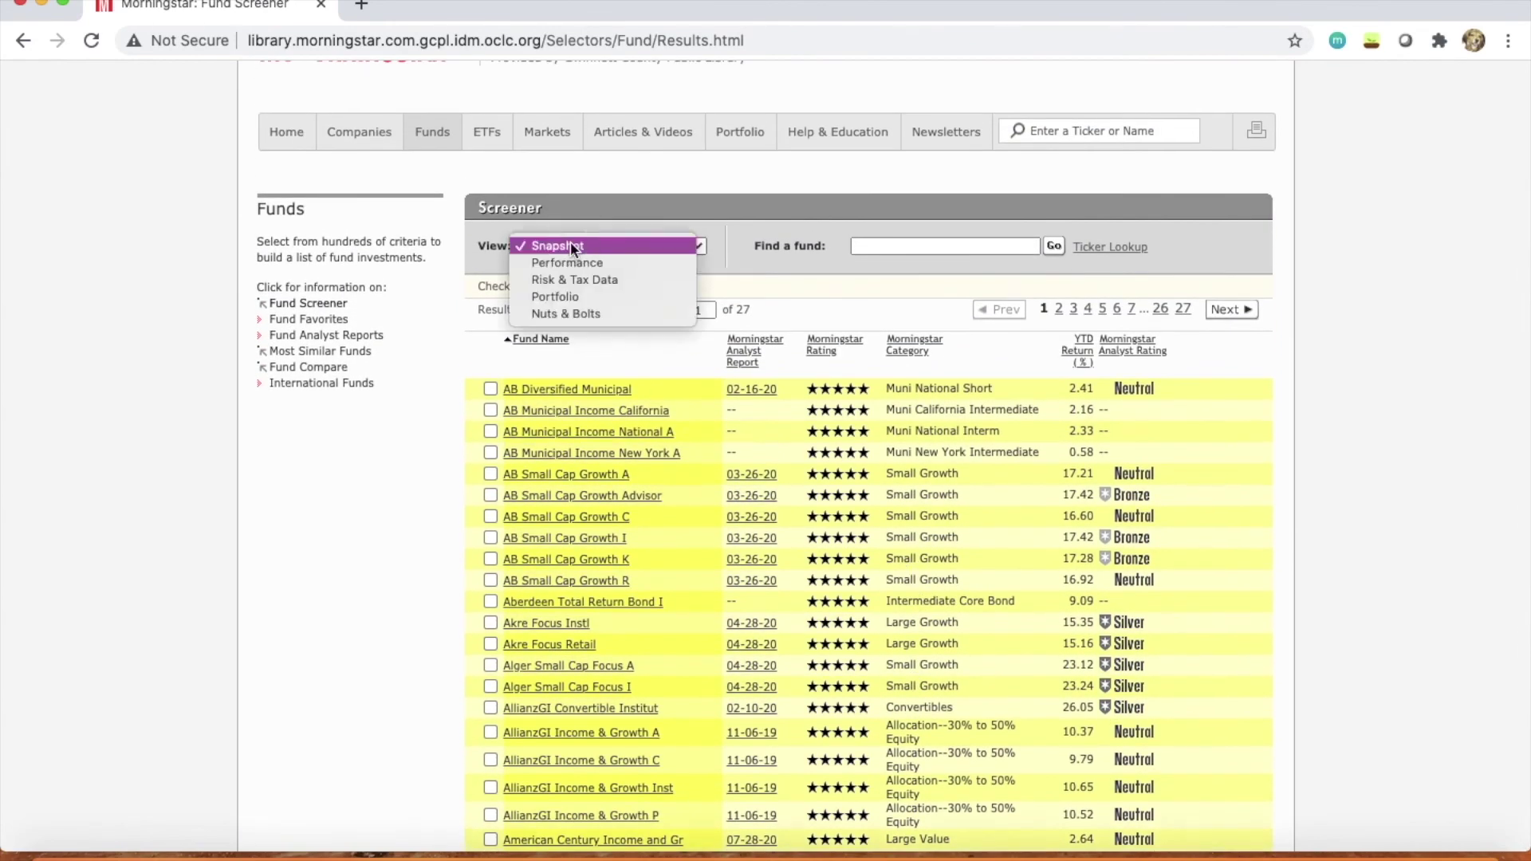
{"action": "left_click", "coordinate": [574, 298]}
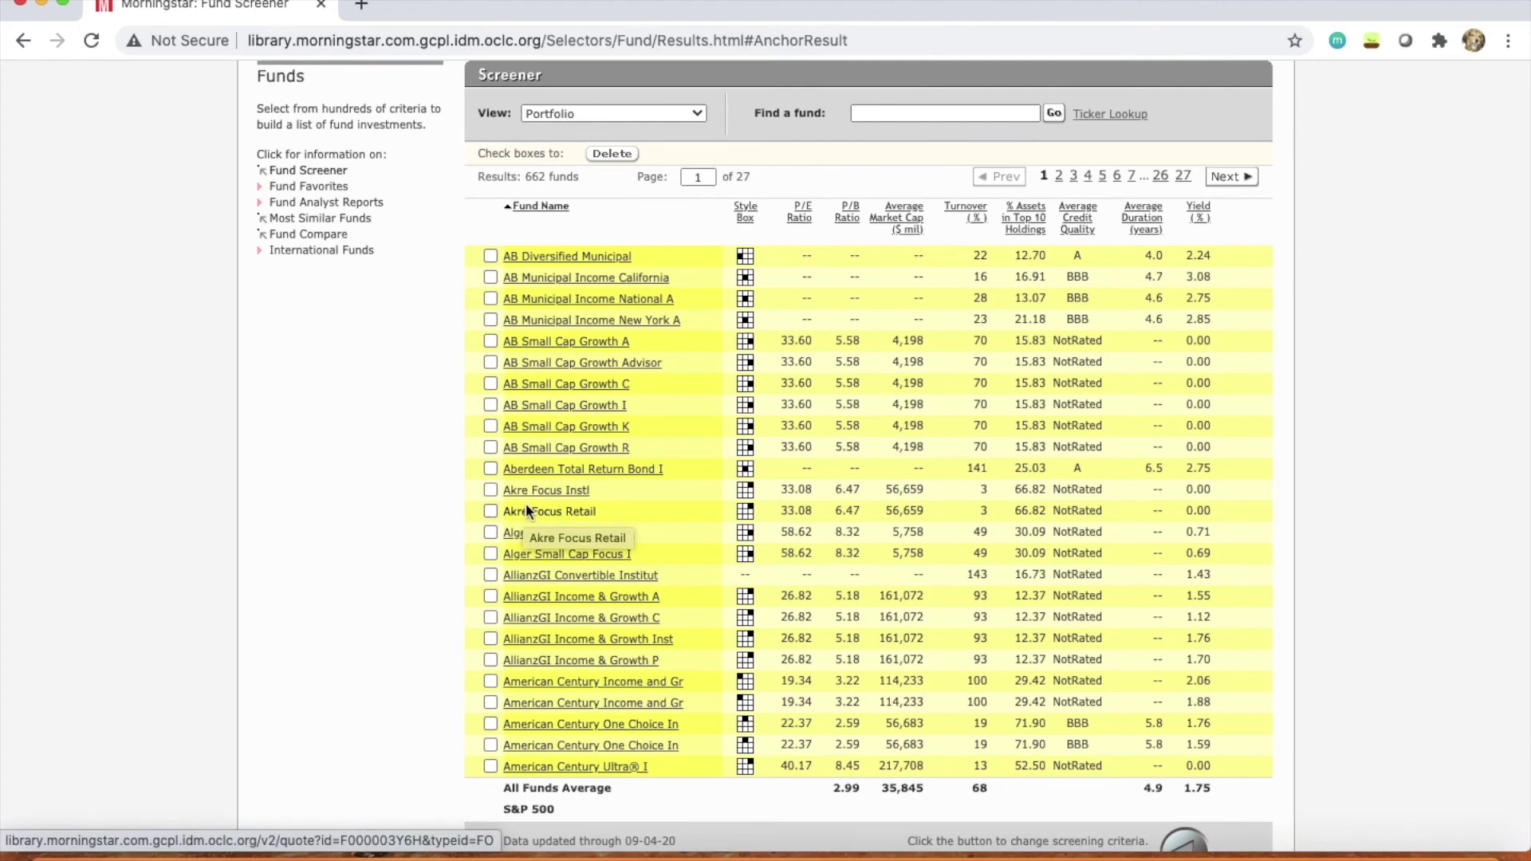
{"action": "scroll", "coordinate": [392, 501], "scroll_direction": "up", "scroll_amount": 5}
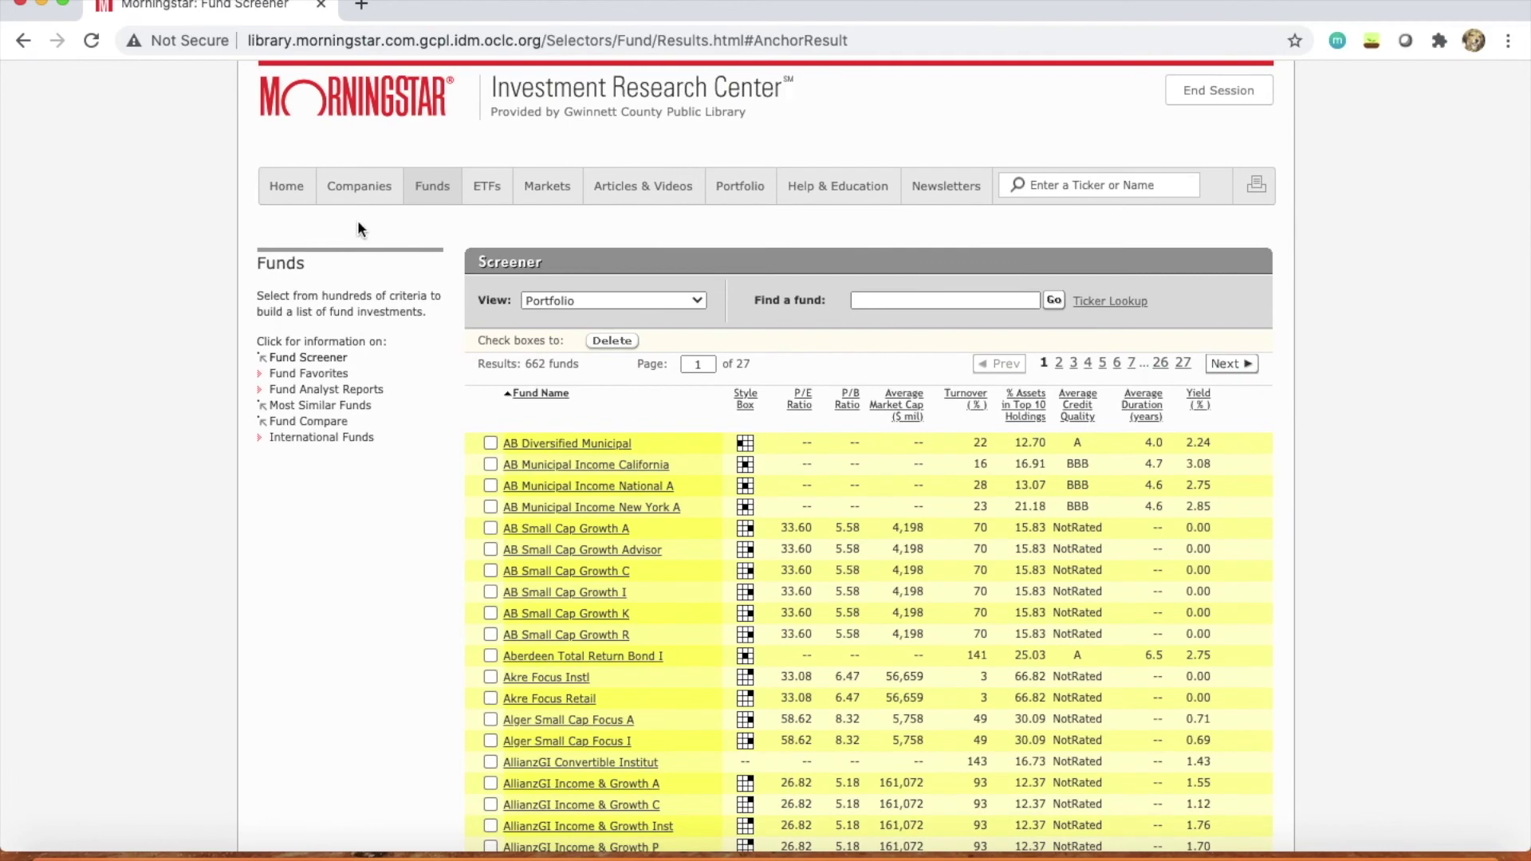
Open the stock screener in the Companies section and look through its available screening data points
{"action": "left_click", "coordinate": [358, 190]}
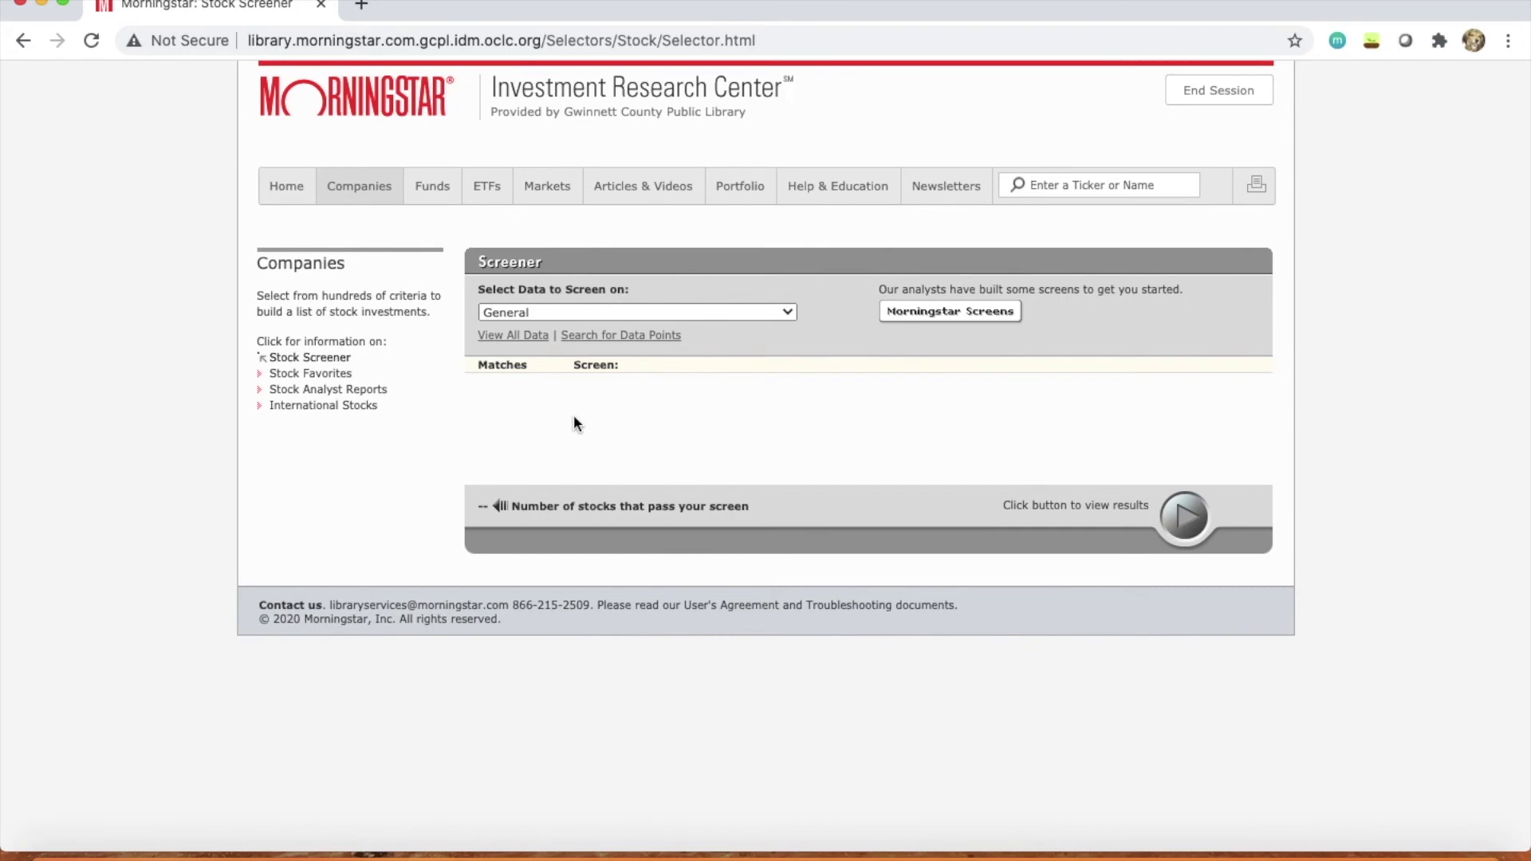
{"action": "left_click", "coordinate": [626, 314]}
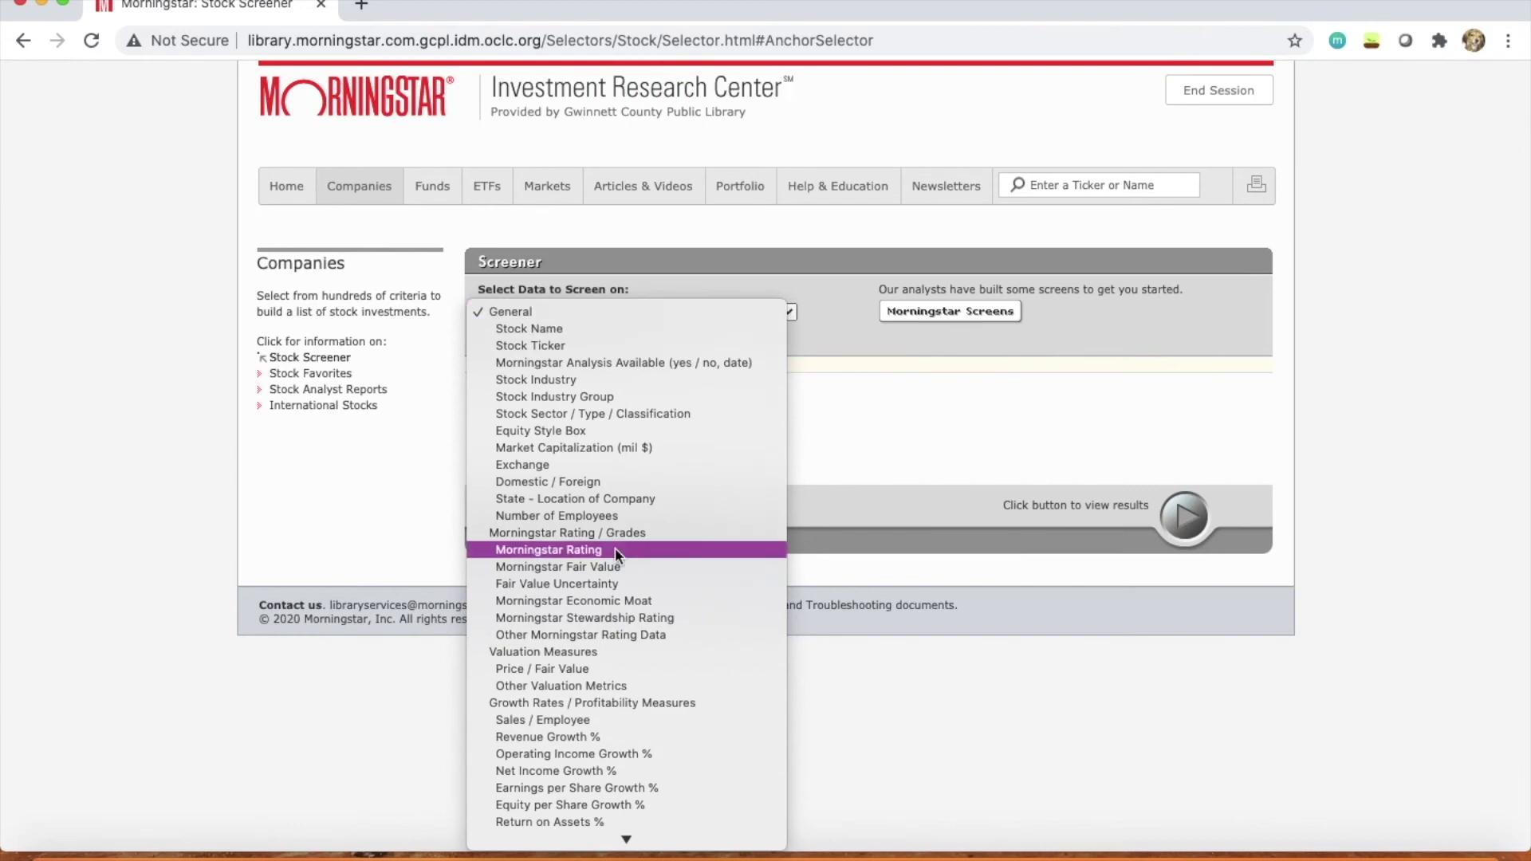
{"action": "scroll", "coordinate": [615, 548], "scroll_direction": "down", "scroll_amount": 10}
{"action": "scroll", "coordinate": [615, 550], "scroll_direction": "down", "scroll_amount": 7}
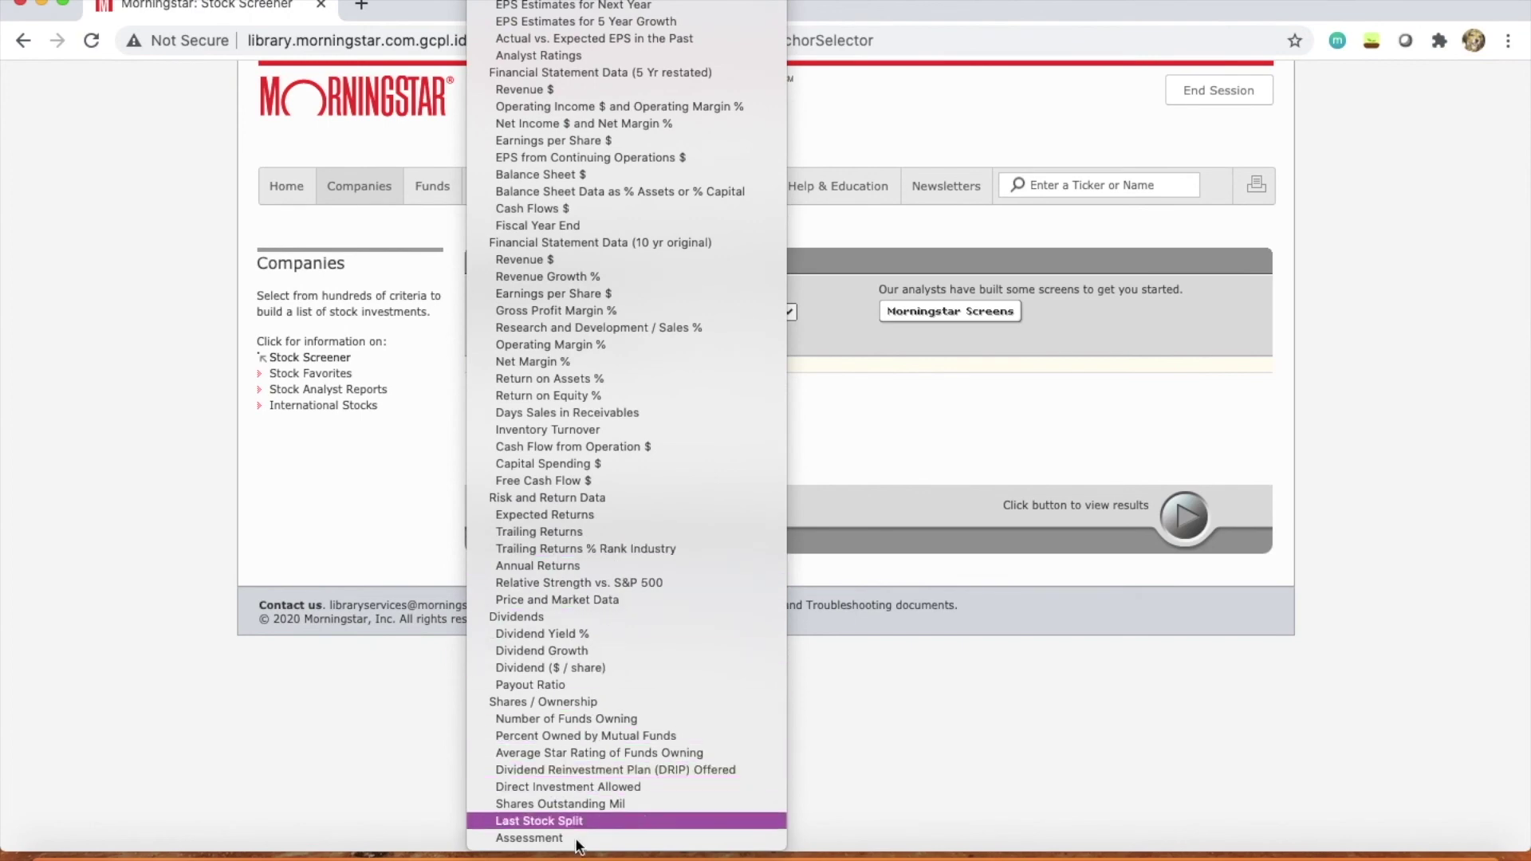
{"action": "scroll", "coordinate": [623, 16], "scroll_direction": "up", "scroll_amount": 3}
{"action": "scroll", "coordinate": [616, 45], "scroll_direction": "up", "scroll_amount": 10}
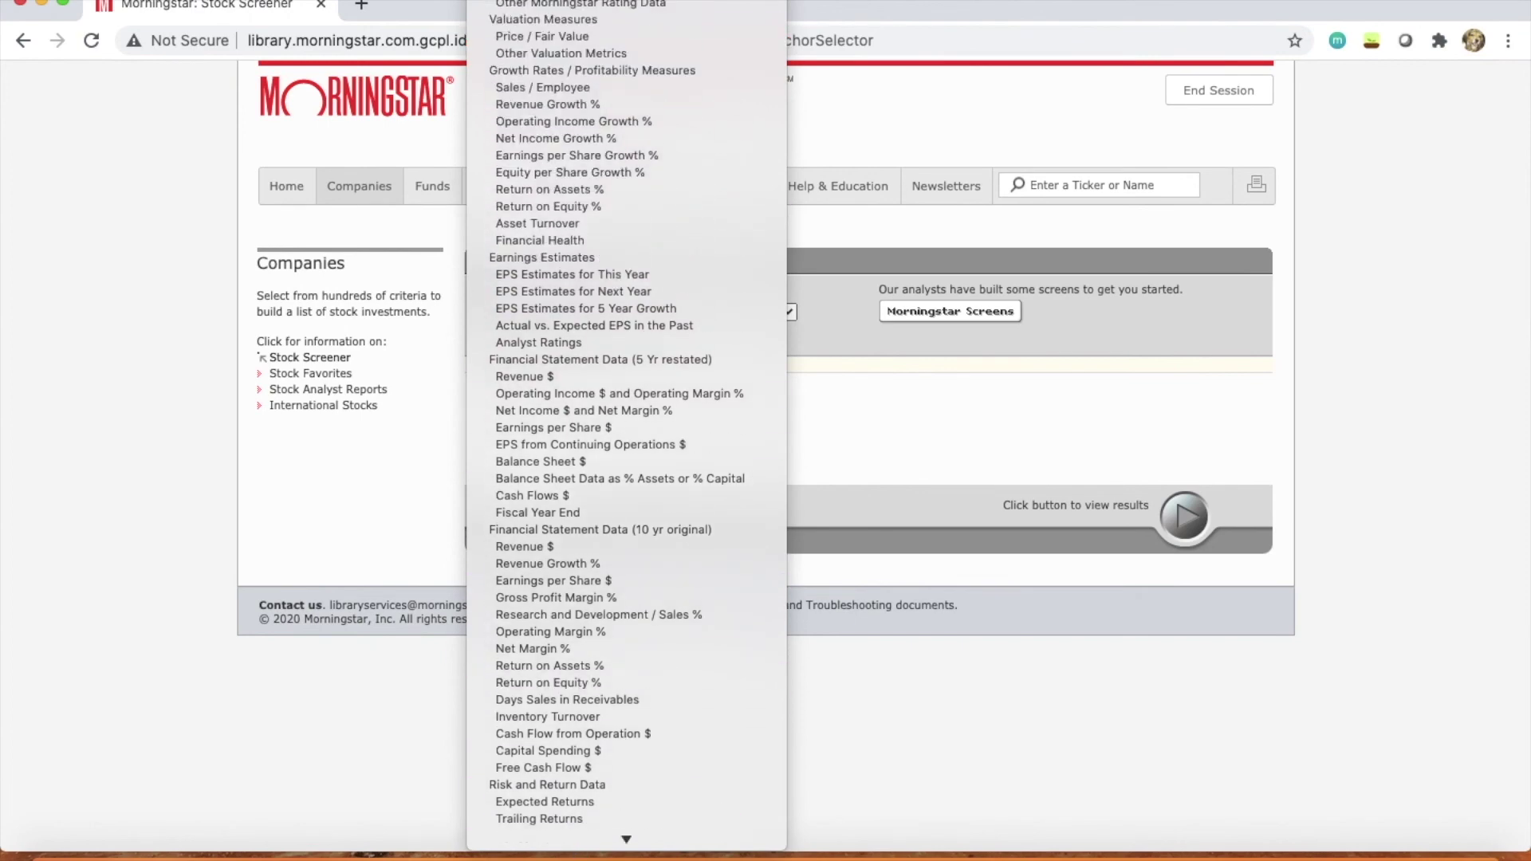
{"action": "left_click", "coordinate": [847, 229]}
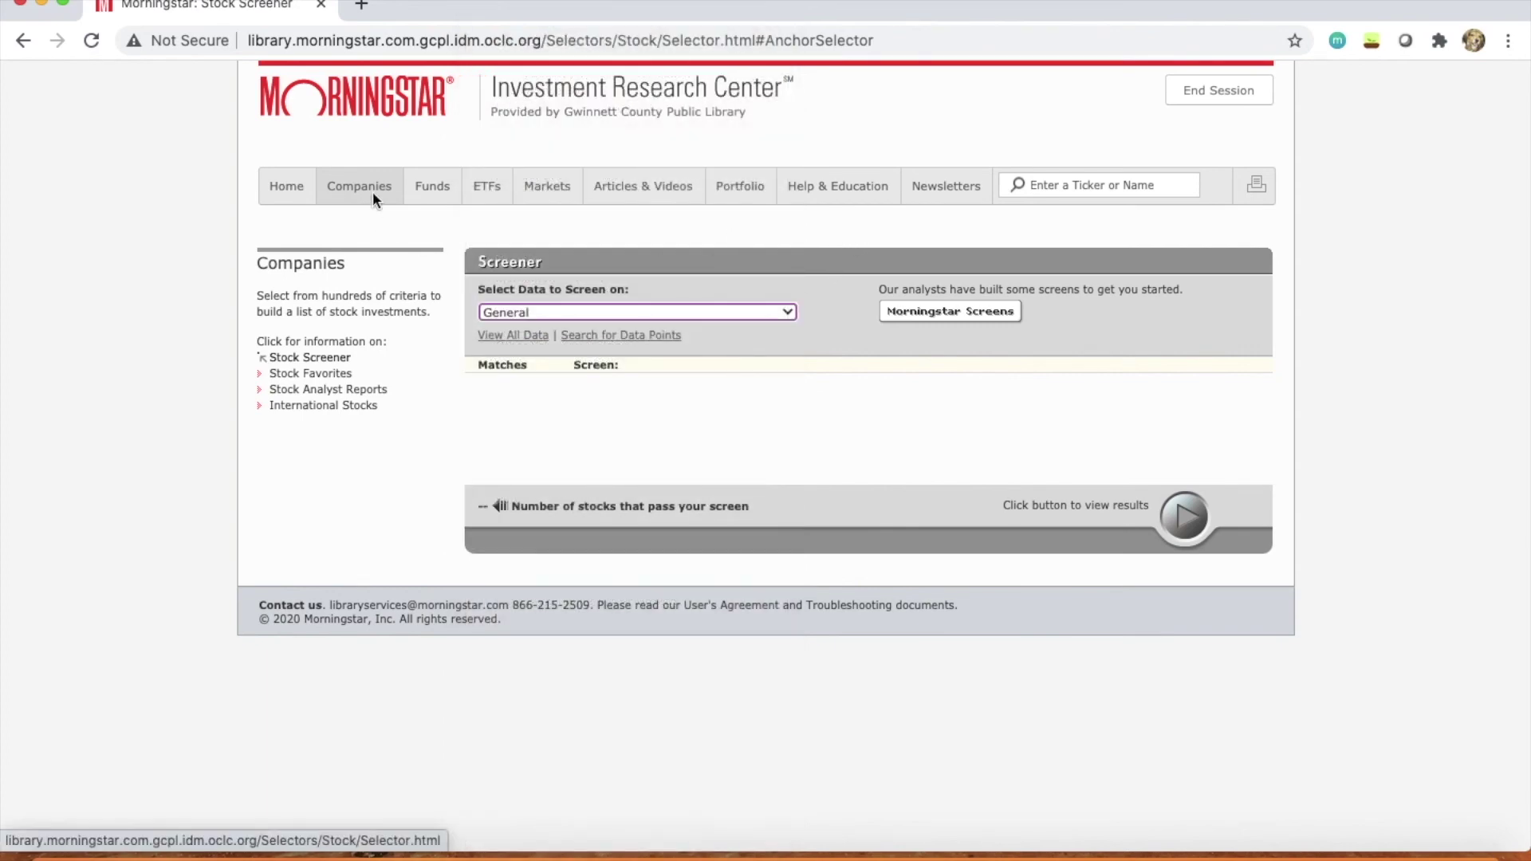
Look up Berkshire Hathaway by company name and open the quote page for its Class A stock, BRK.A
{"action": "left_click", "coordinate": [1051, 179]}
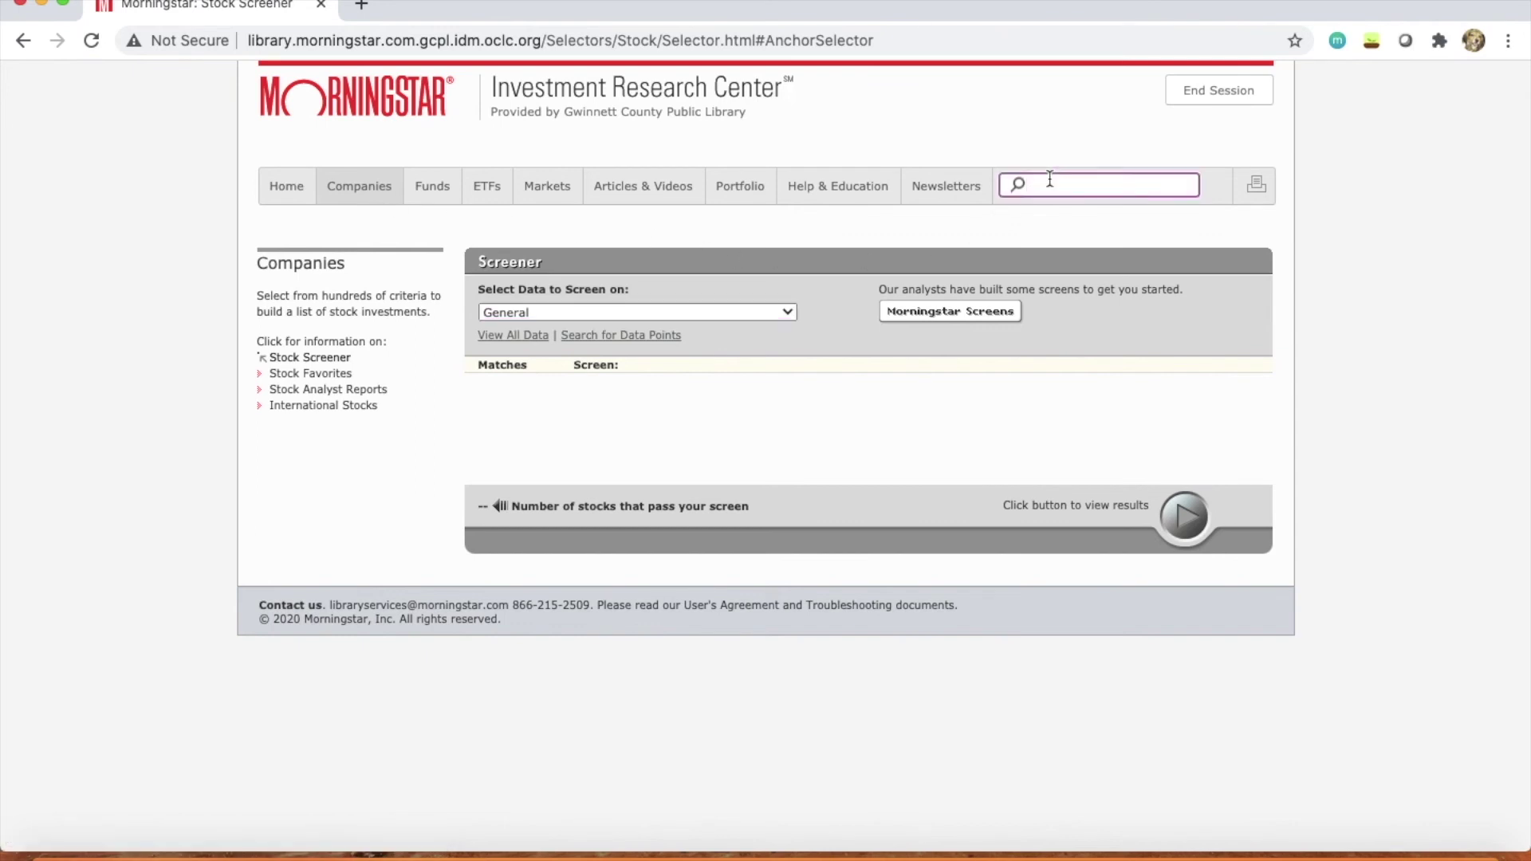
{"action": "type", "text": "ber"}
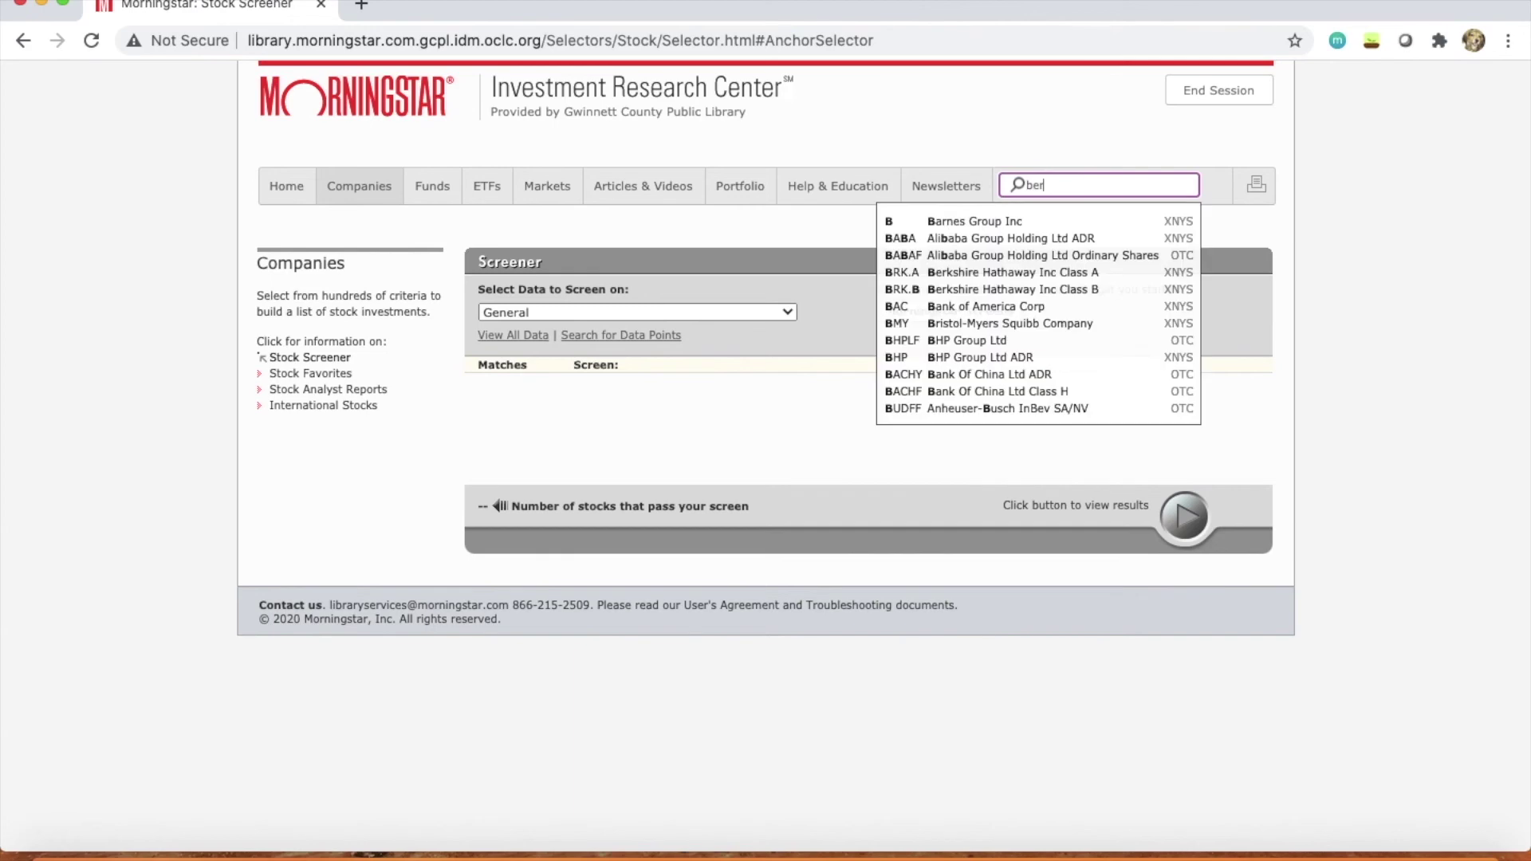
{"action": "type", "text": "kshire haethaw"}
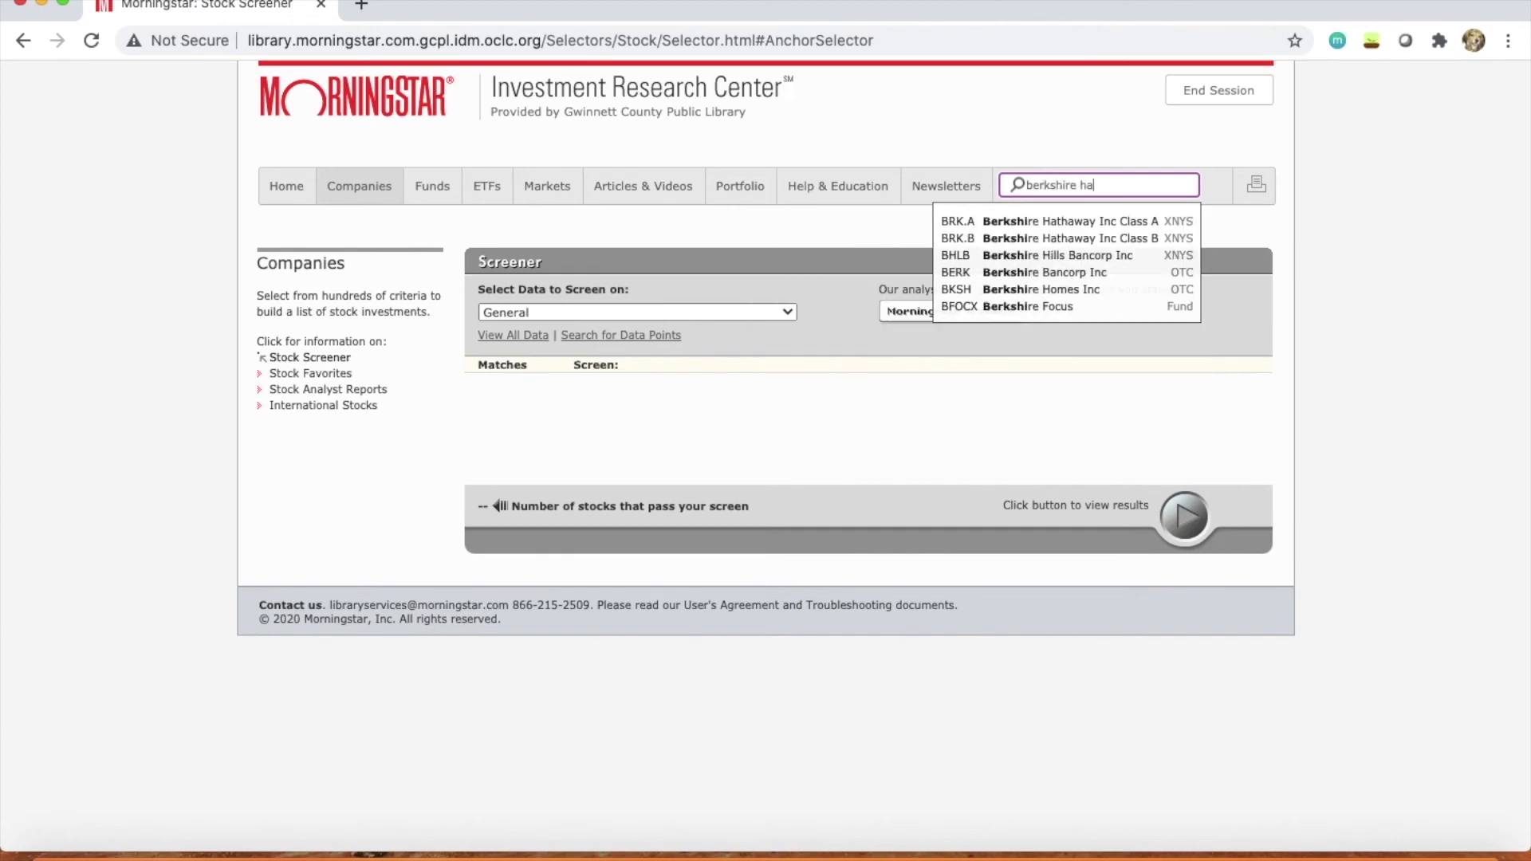
{"action": "key", "text": "BackSpace"}
{"action": "key", "text": "BackSpace"}
{"action": "key", "text": "BackSpace"}
{"action": "key", "text": "BackSpace"}
{"action": "key", "text": "BackSpace"}
{"action": "type", "text": "thaway"}
{"action": "key", "text": "Return"}
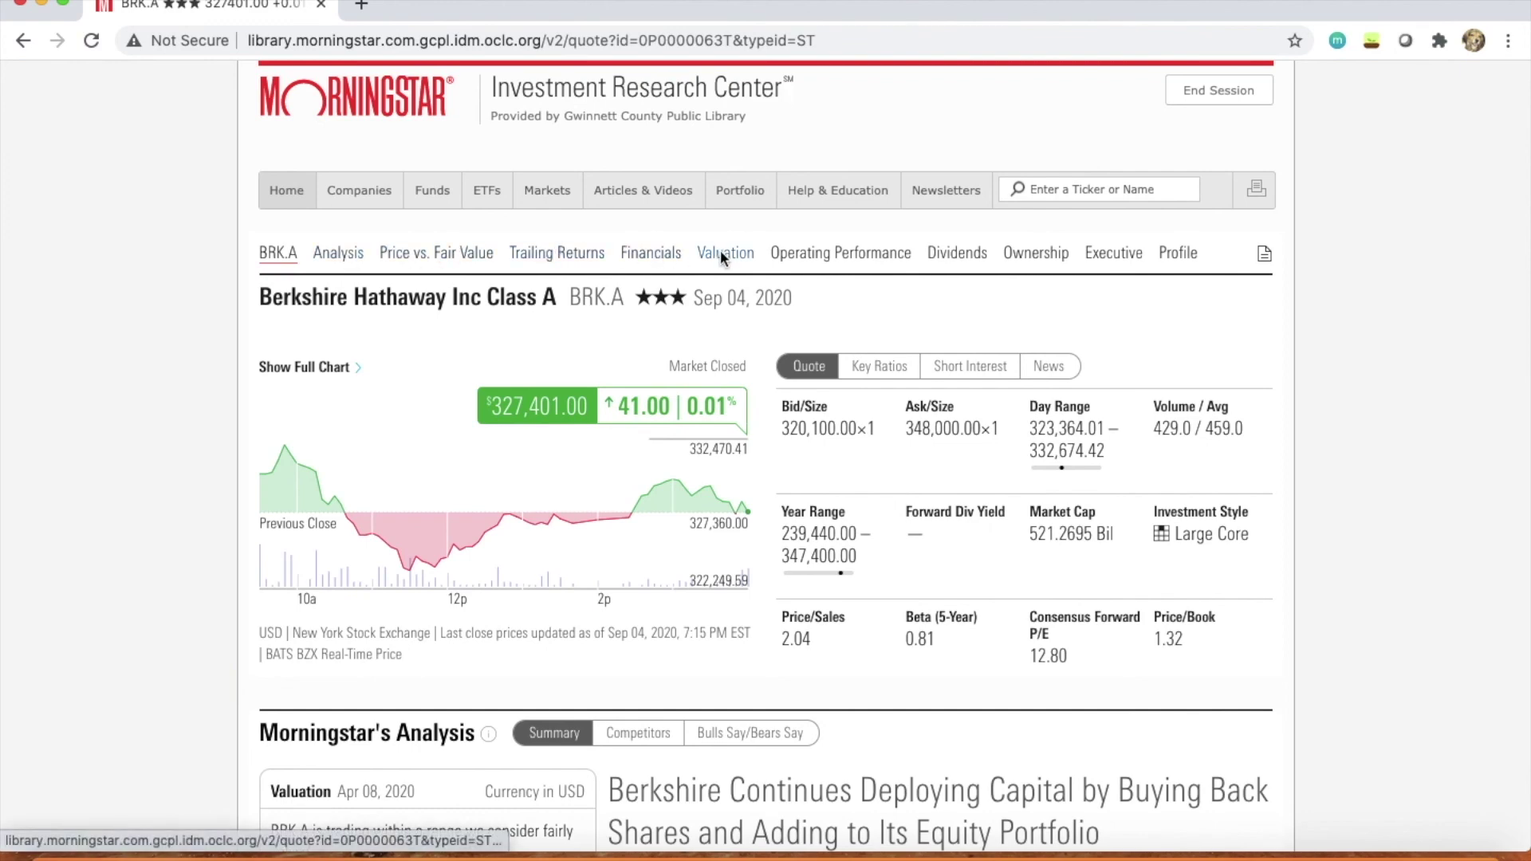
Review the Dividends & Splits and Ownership sections of the Berkshire Hathaway report, checking the Splits view before returning to Dividends
{"action": "left_click", "coordinate": [957, 253]}
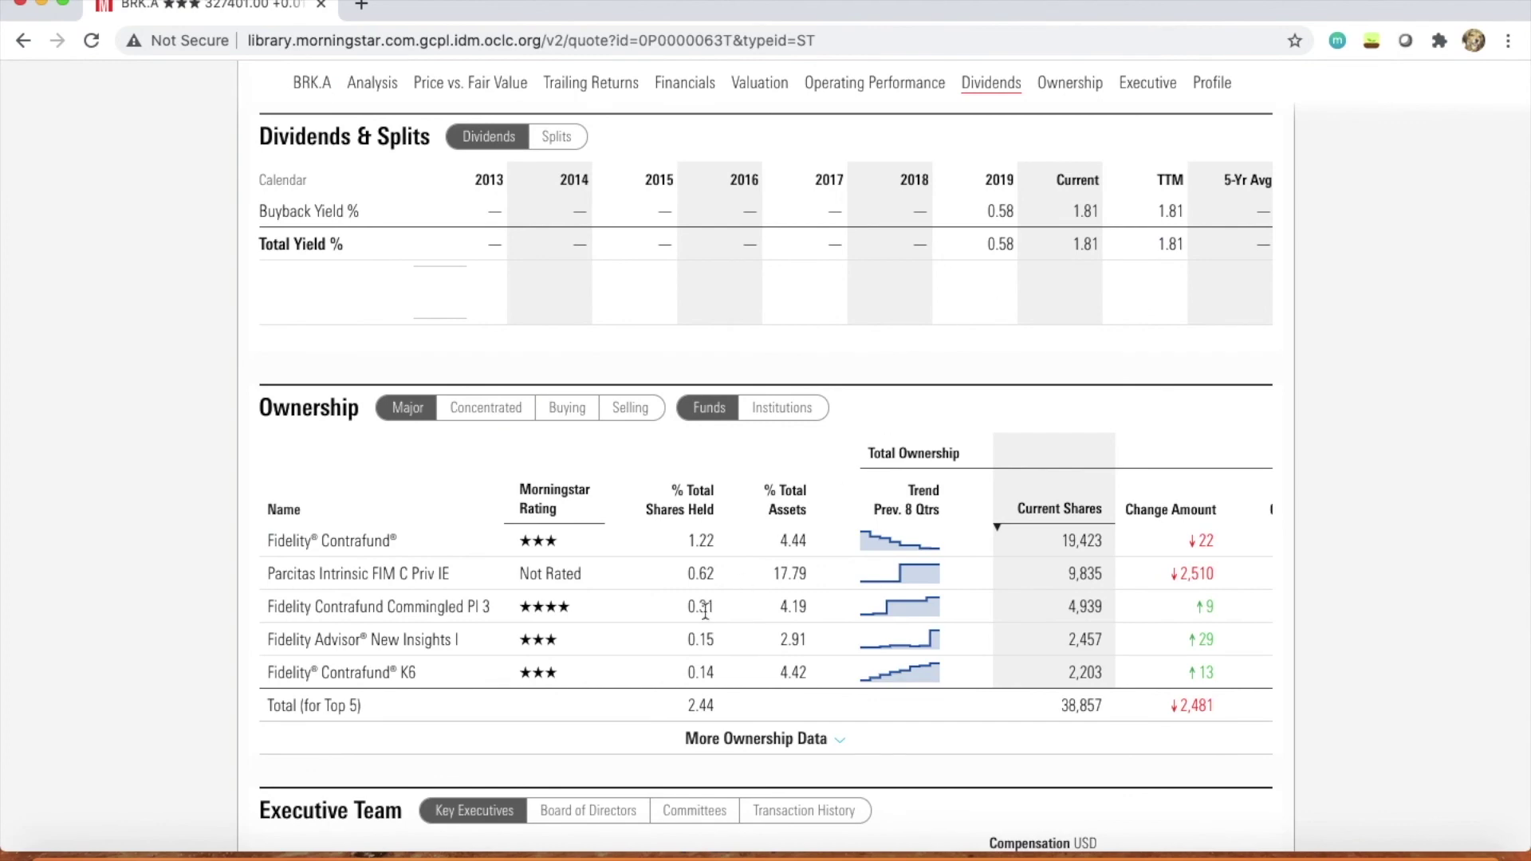
{"action": "scroll", "coordinate": [705, 610], "scroll_direction": "down", "scroll_amount": 3}
{"action": "scroll", "coordinate": [704, 610], "scroll_direction": "down", "scroll_amount": 2}
{"action": "scroll", "coordinate": [688, 615], "scroll_direction": "up", "scroll_amount": 5}
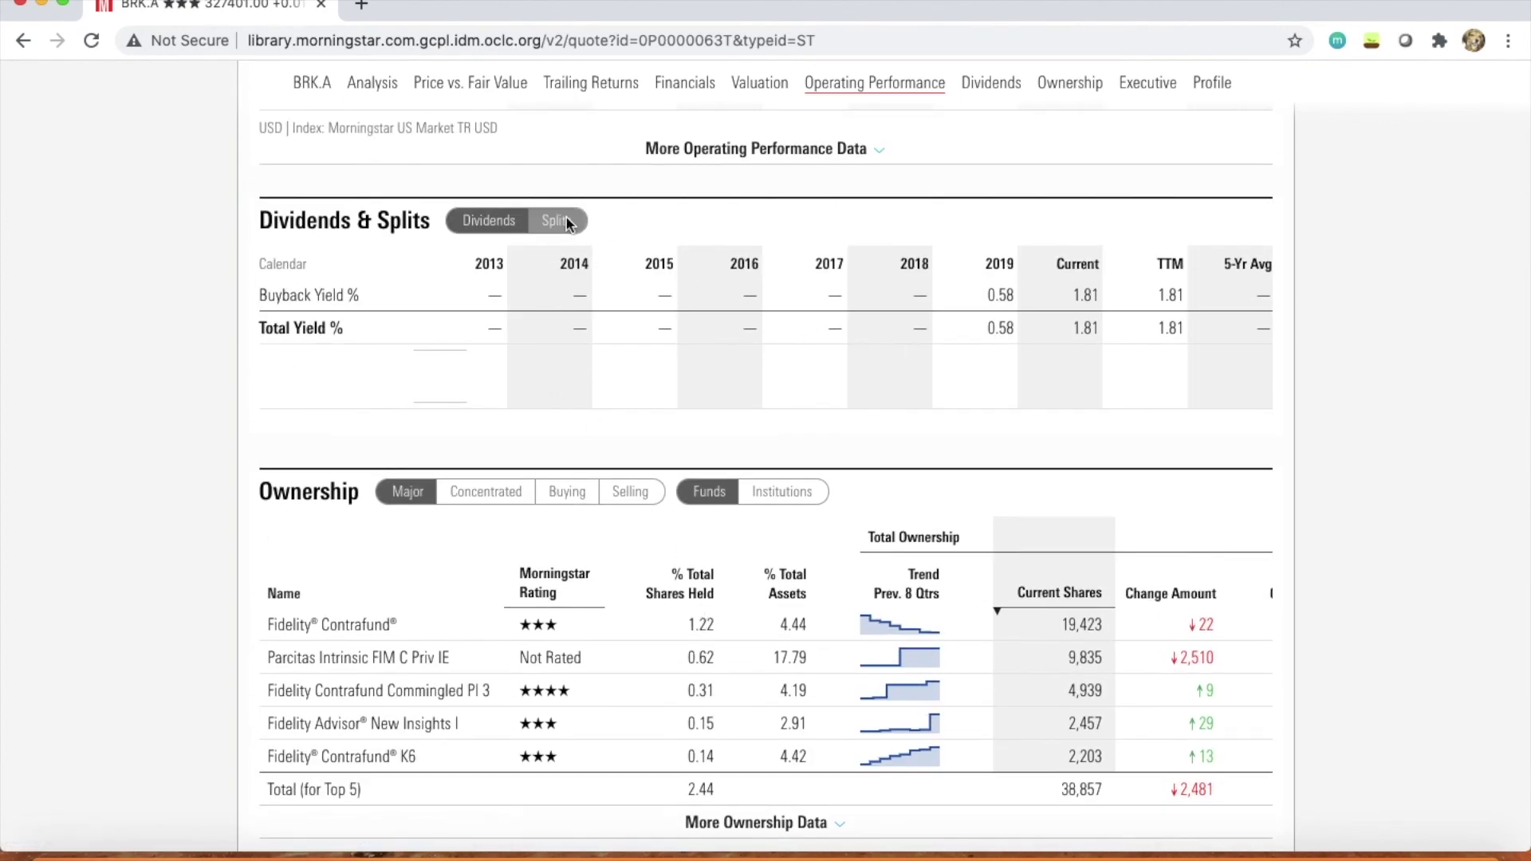
{"action": "left_click", "coordinate": [564, 221]}
{"action": "left_click", "coordinate": [488, 221]}
Return to the Investment Research Center home page and end the session
{"action": "scroll", "coordinate": [642, 429], "scroll_direction": "up", "scroll_amount": 20}
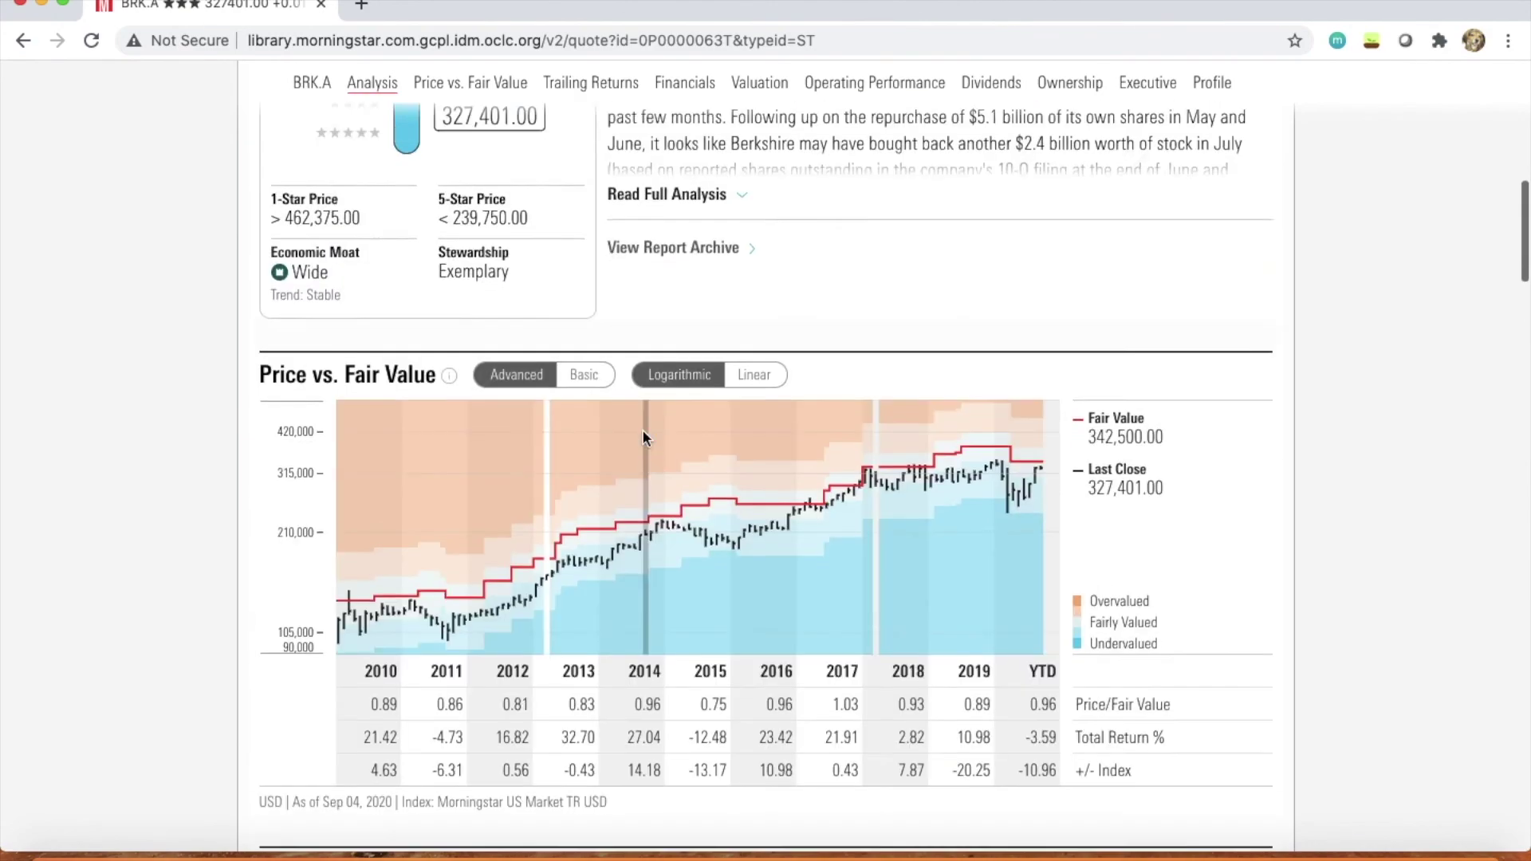
{"action": "scroll", "coordinate": [642, 429], "scroll_direction": "up", "scroll_amount": 10}
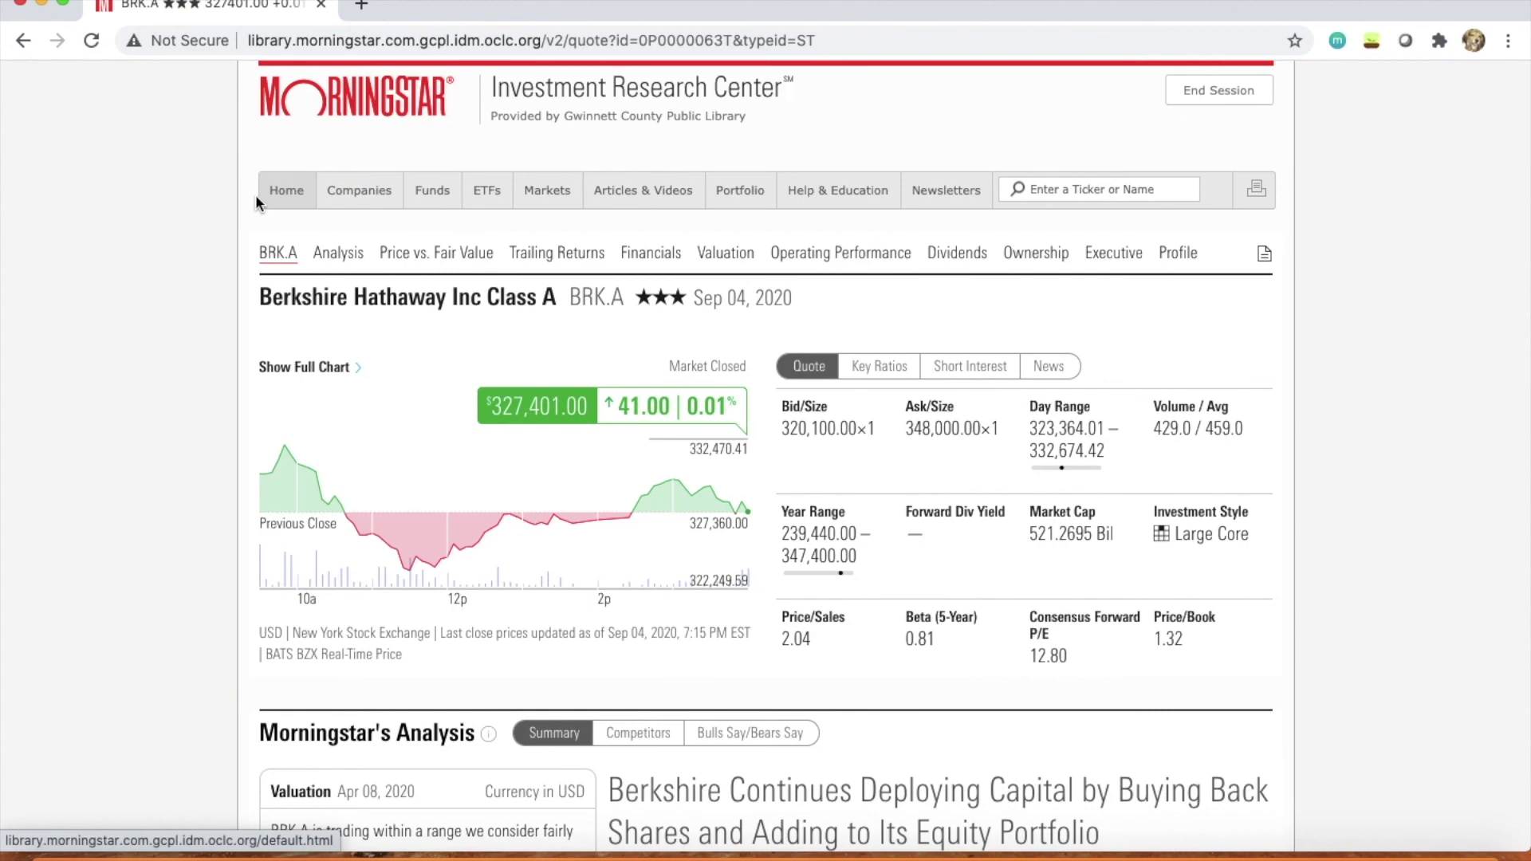
{"action": "left_click", "coordinate": [305, 186]}
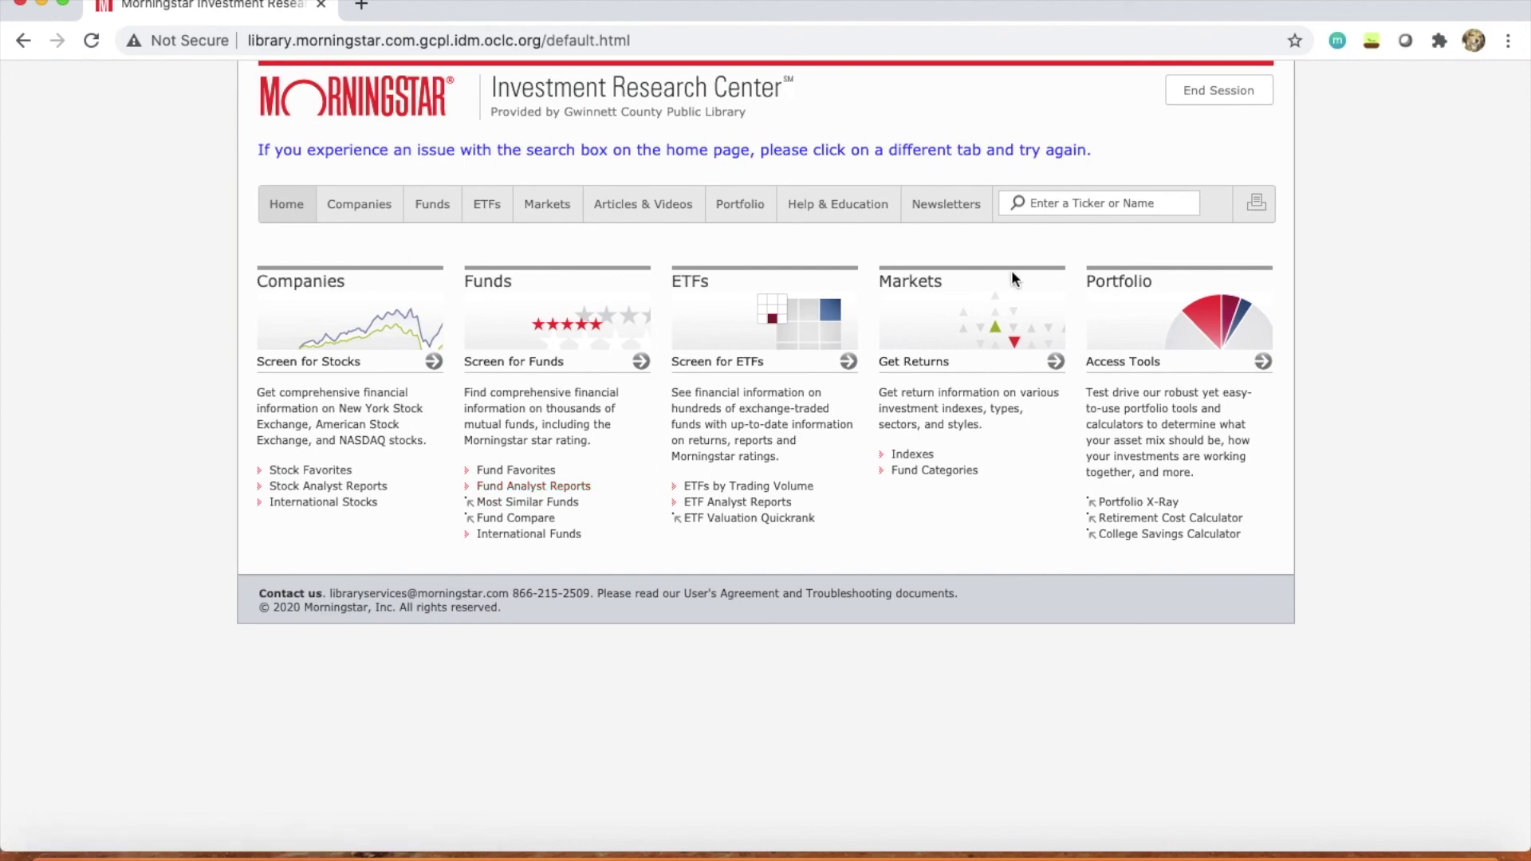
{"action": "left_click", "coordinate": [1191, 97]}
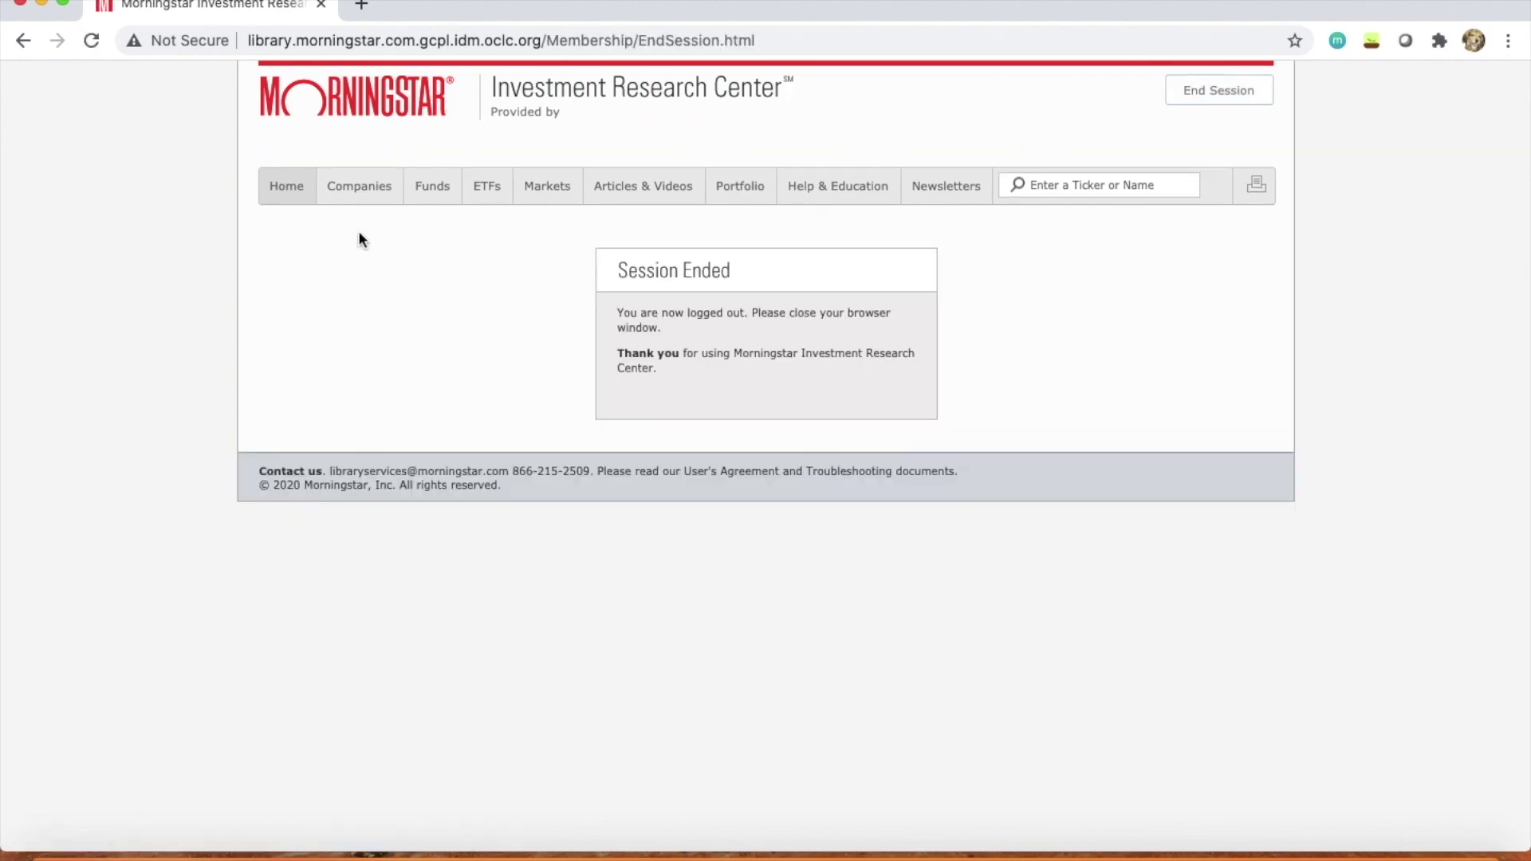